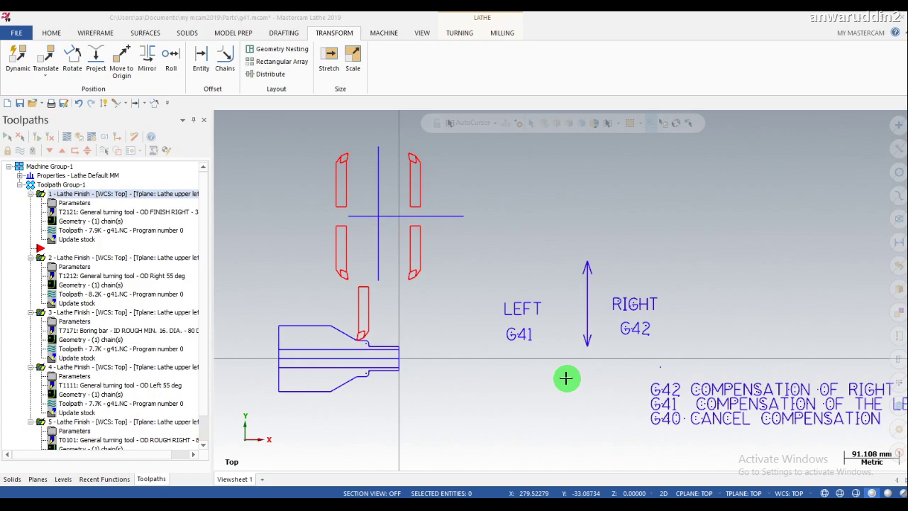
- Switch to the reference PDF's page 31 tool-tip direction diagrams
{"action": "scroll", "coordinate": [566, 378], "scroll_direction": "down", "scroll_amount": 1}
{"action": "scroll", "coordinate": [558, 382], "scroll_direction": "up", "scroll_amount": 1}
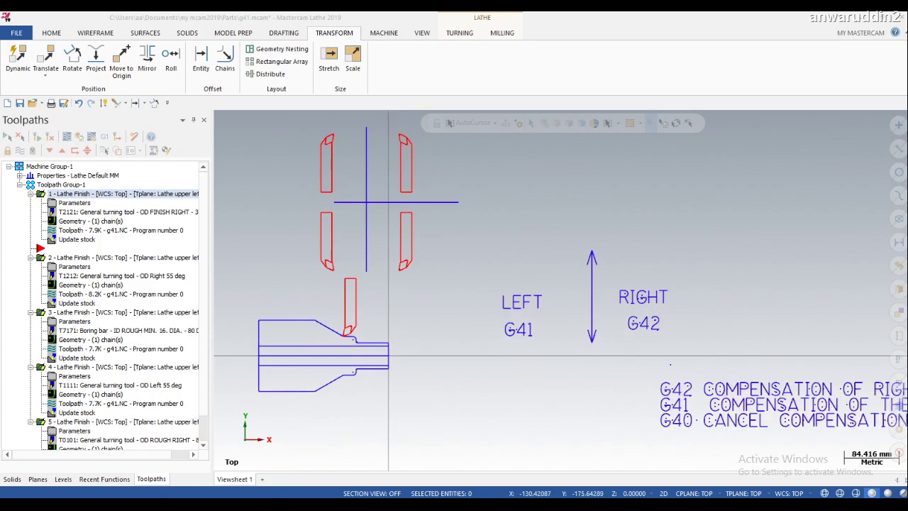
{"action": "left_click", "coordinate": [277, 496]}
{"action": "scroll", "coordinate": [403, 357], "scroll_direction": "down", "scroll_amount": 2}
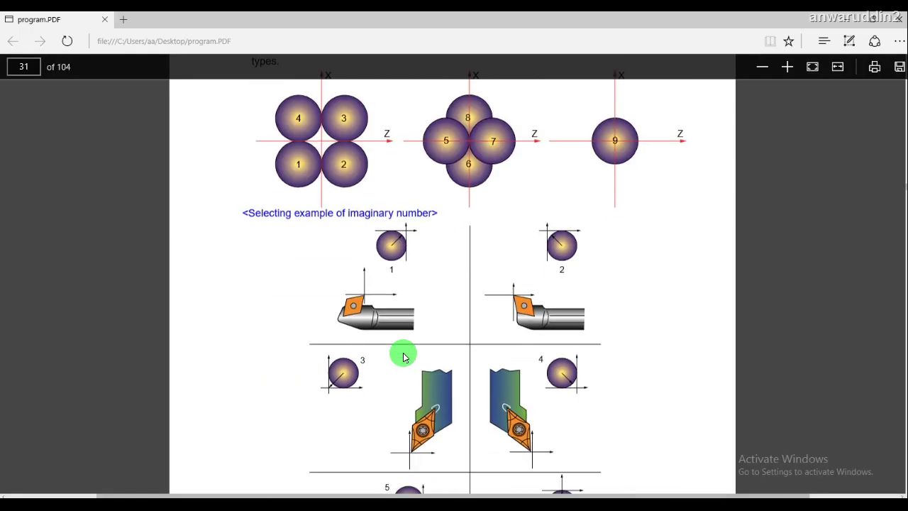
- Review the imaginary tool-tip number figures, then return to the g41 lathe drawing
{"action": "scroll", "coordinate": [403, 357], "scroll_direction": "down", "scroll_amount": 3}
{"action": "scroll", "coordinate": [404, 357], "scroll_direction": "up", "scroll_amount": 1}
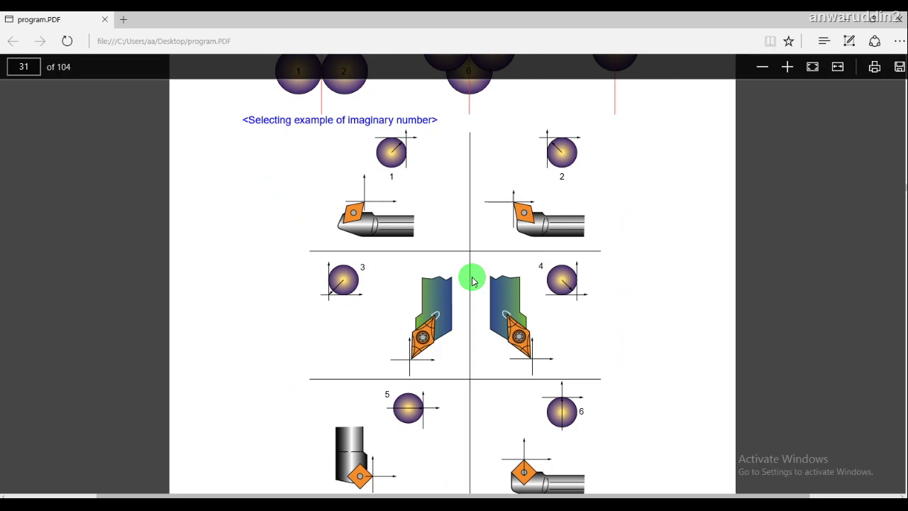
{"action": "scroll", "coordinate": [474, 280], "scroll_direction": "down", "scroll_amount": 2}
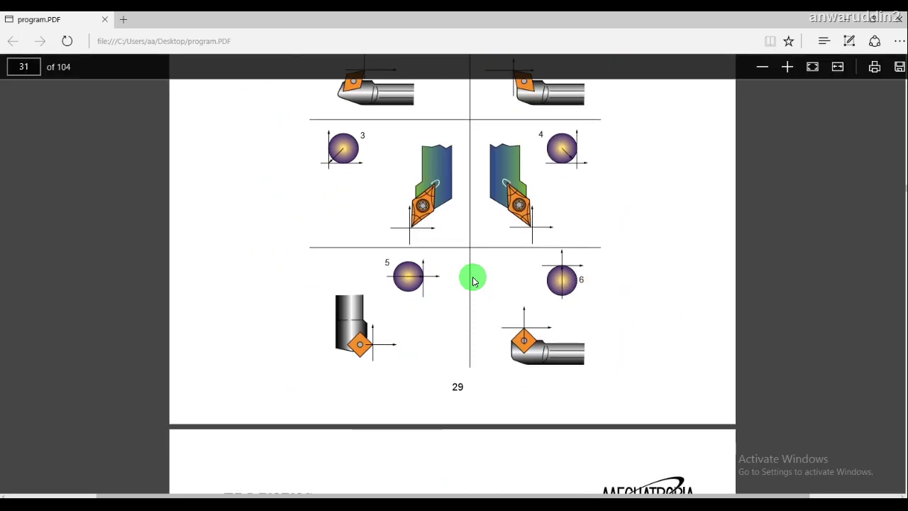
{"action": "scroll", "coordinate": [473, 281], "scroll_direction": "up", "scroll_amount": 1}
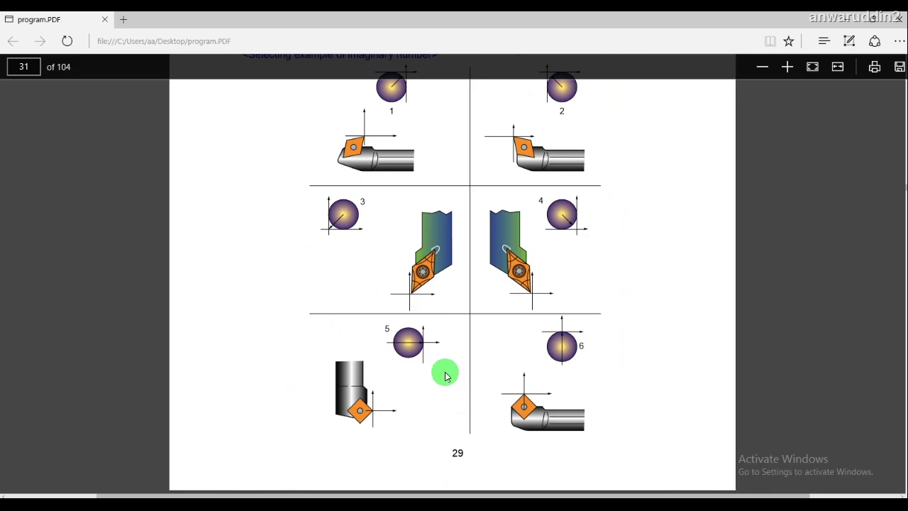
{"action": "left_click", "coordinate": [410, 497]}
{"action": "scroll", "coordinate": [449, 399], "scroll_direction": "down", "scroll_amount": 1}
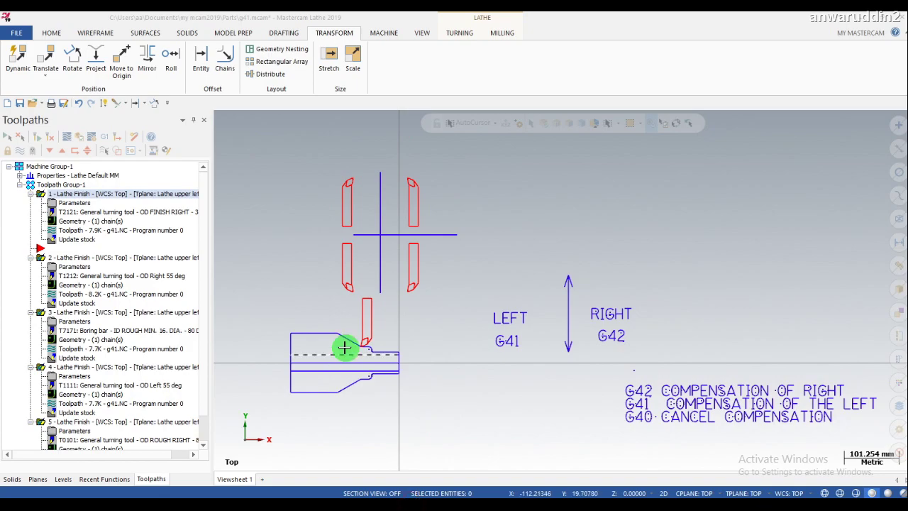
- Zoom in on the tool tip seated on the part's chamfered corner, then zoom back out
{"action": "scroll", "coordinate": [367, 345], "scroll_direction": "up", "scroll_amount": 2}
{"action": "scroll", "coordinate": [375, 347], "scroll_direction": "up", "scroll_amount": 4}
{"action": "scroll", "coordinate": [370, 348], "scroll_direction": "up", "scroll_amount": 3}
{"action": "scroll", "coordinate": [367, 347], "scroll_direction": "up", "scroll_amount": 3}
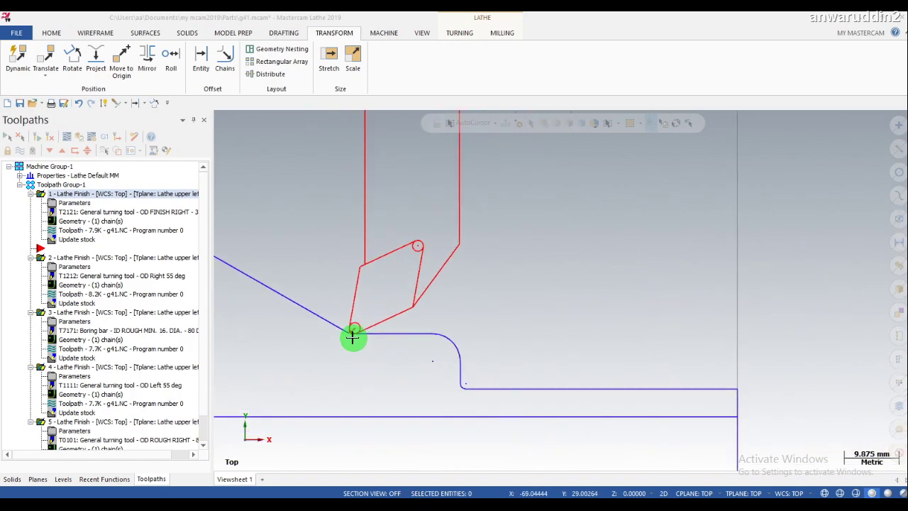
{"action": "scroll", "coordinate": [353, 335], "scroll_direction": "up", "scroll_amount": 1}
{"action": "scroll", "coordinate": [350, 331], "scroll_direction": "down", "scroll_amount": 3}
{"action": "scroll", "coordinate": [357, 338], "scroll_direction": "down", "scroll_amount": 2}
{"action": "scroll", "coordinate": [360, 348], "scroll_direction": "down", "scroll_amount": 1}
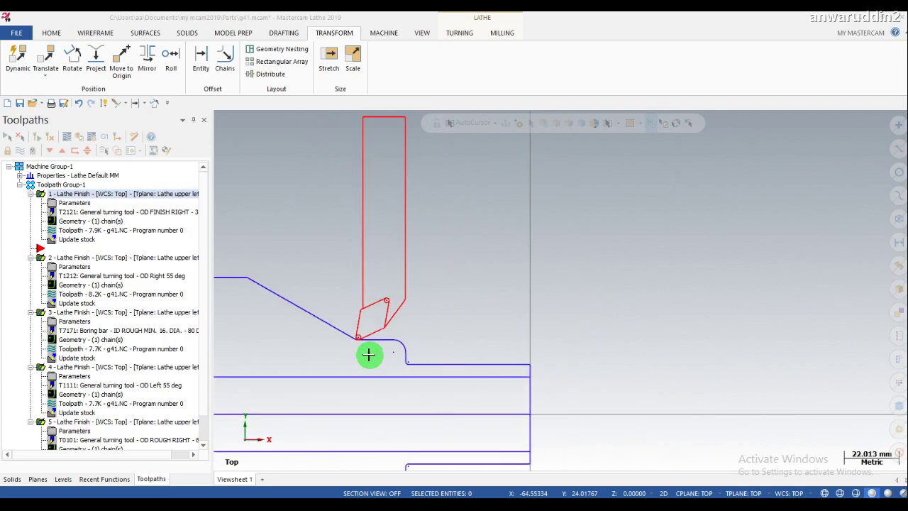
{"action": "scroll", "coordinate": [369, 355], "scroll_direction": "down", "scroll_amount": 2}
{"action": "scroll", "coordinate": [369, 354], "scroll_direction": "down", "scroll_amount": 3}
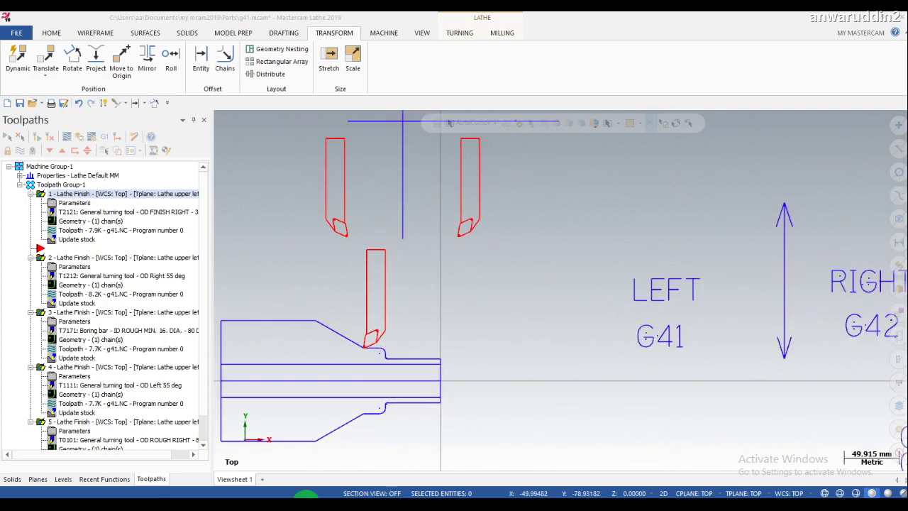
- Scroll the PDF up to the TRAINING tool-tip diagrams and back to page 31
{"action": "scroll", "coordinate": [394, 347], "scroll_direction": "up", "scroll_amount": 3}
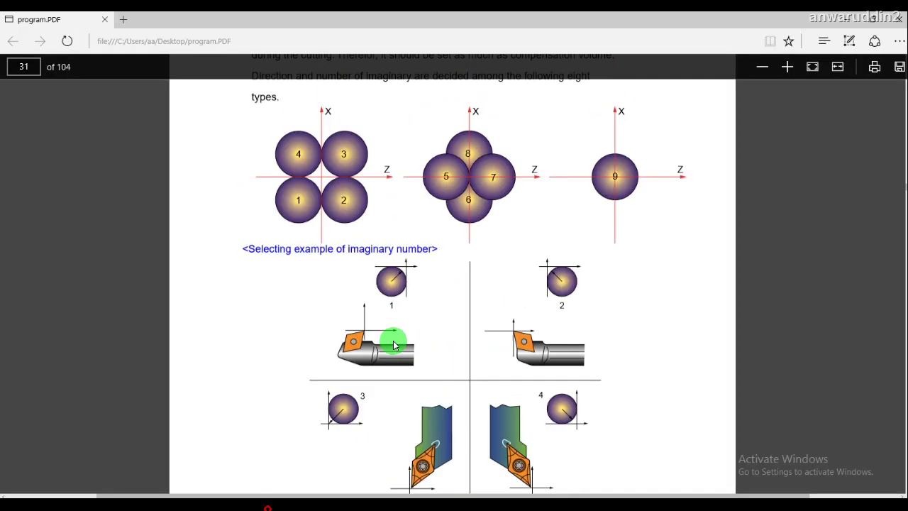
{"action": "scroll", "coordinate": [439, 348], "scroll_direction": "up", "scroll_amount": 3}
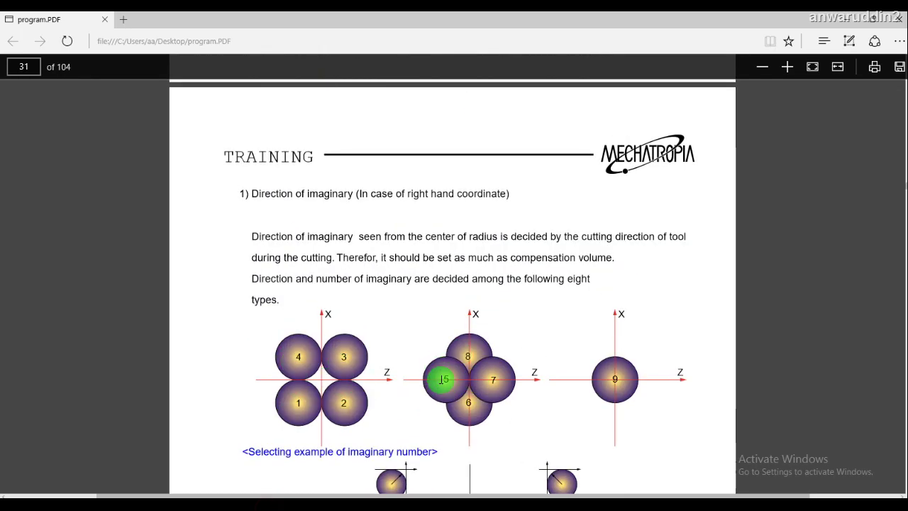
{"action": "scroll", "coordinate": [404, 315], "scroll_direction": "down", "scroll_amount": 5}
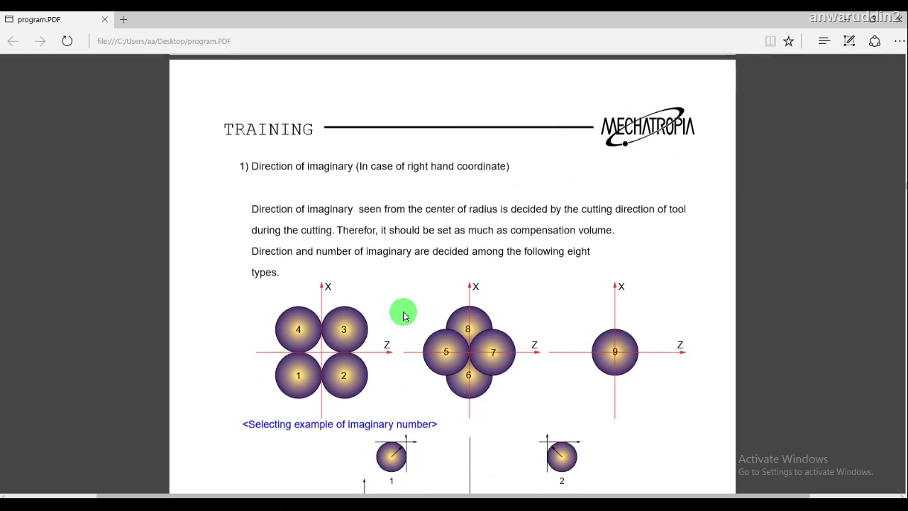
{"action": "scroll", "coordinate": [403, 312], "scroll_direction": "up", "scroll_amount": 2}
{"action": "key", "text": "alt+Tab"}
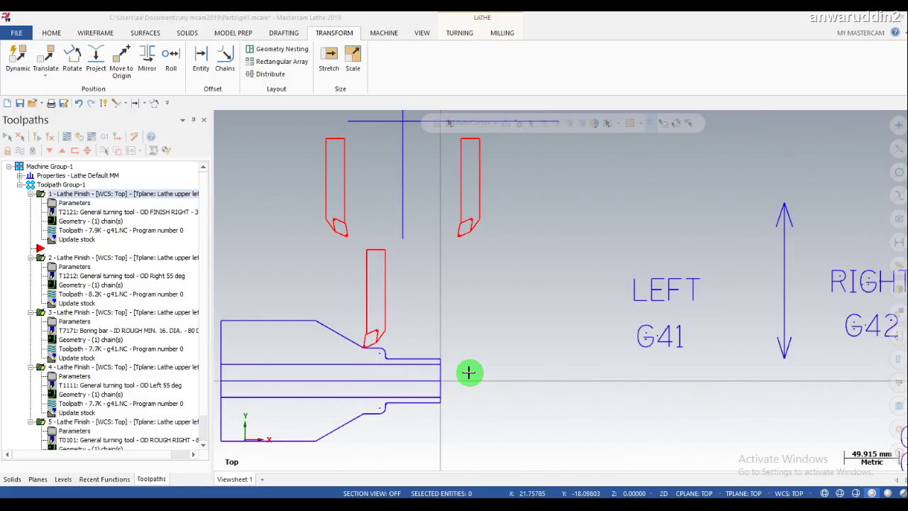
{"action": "scroll", "coordinate": [461, 347], "scroll_direction": "down", "scroll_amount": 1}
{"action": "scroll", "coordinate": [451, 315], "scroll_direction": "down", "scroll_amount": 1}
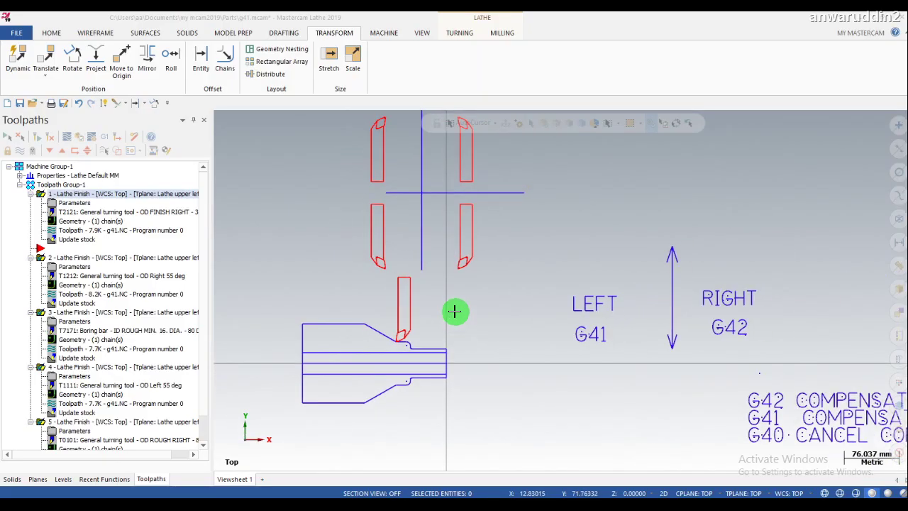
{"action": "scroll", "coordinate": [454, 311], "scroll_direction": "down", "scroll_amount": 1}
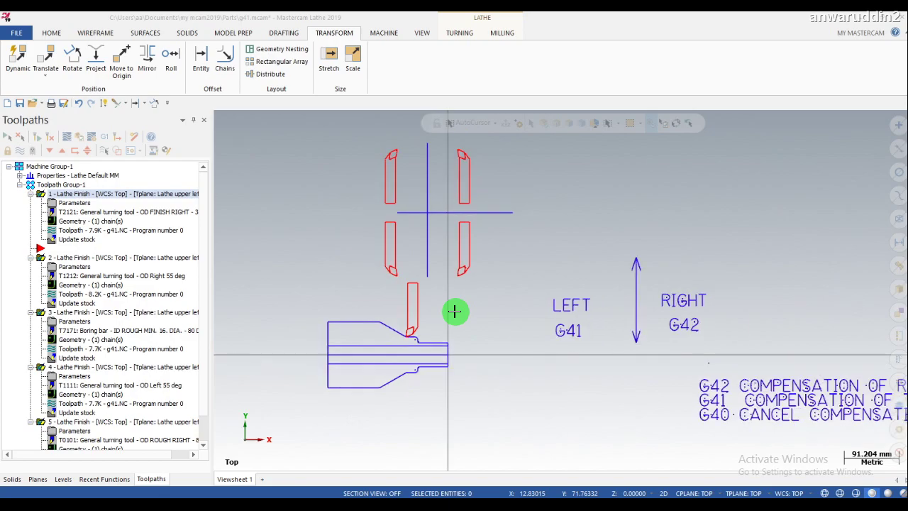
{"action": "scroll", "coordinate": [478, 289], "scroll_direction": "down", "scroll_amount": 1}
{"action": "scroll", "coordinate": [691, 301], "scroll_direction": "up", "scroll_amount": 1}
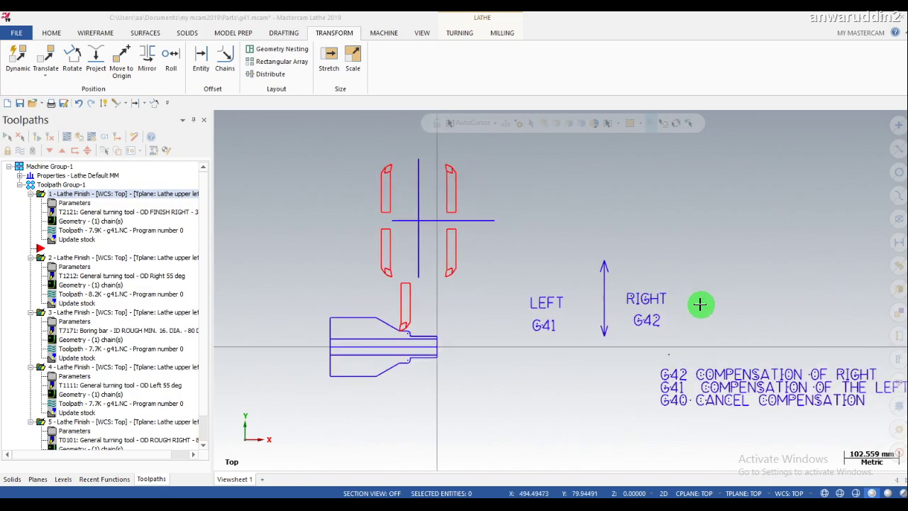
{"action": "scroll", "coordinate": [674, 305], "scroll_direction": "up", "scroll_amount": 1}
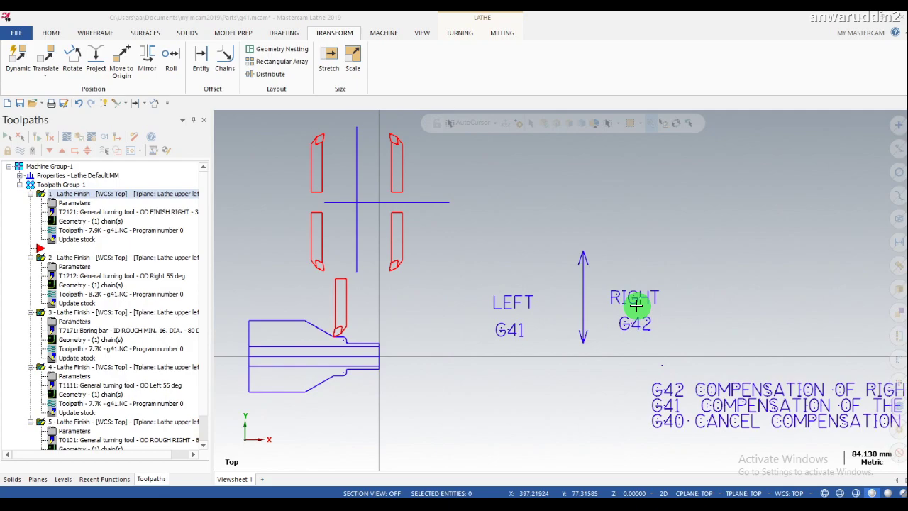
{"action": "scroll", "coordinate": [641, 337], "scroll_direction": "up", "scroll_amount": 1}
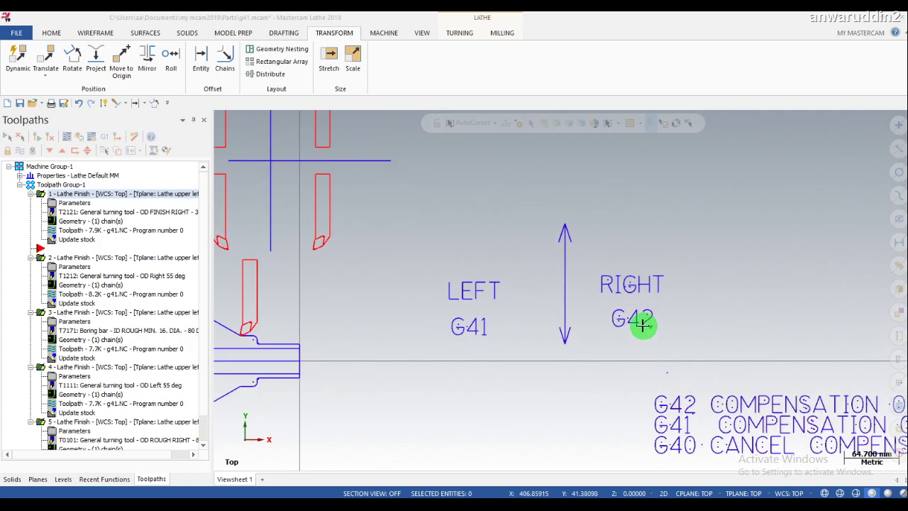
{"action": "scroll", "coordinate": [642, 324], "scroll_direction": "down", "scroll_amount": 1}
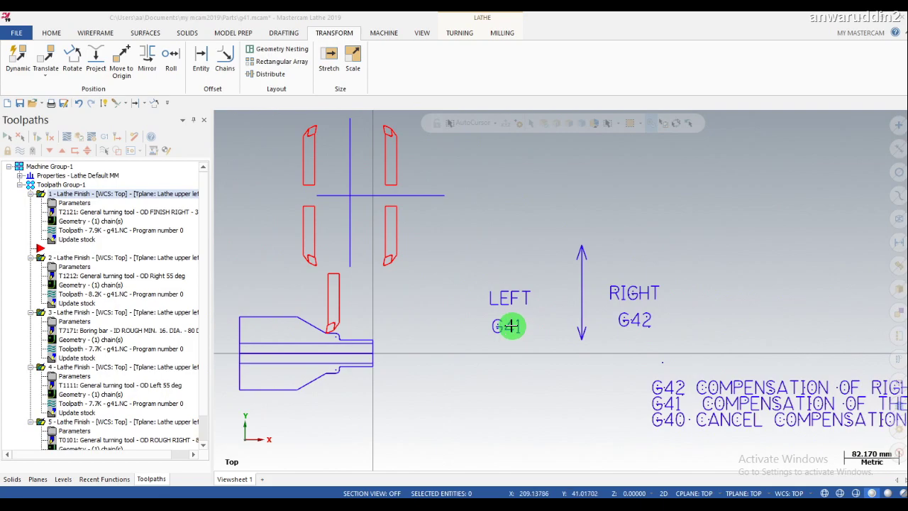
{"action": "scroll", "coordinate": [515, 325], "scroll_direction": "down", "scroll_amount": 1}
{"action": "scroll", "coordinate": [602, 331], "scroll_direction": "up", "scroll_amount": 3}
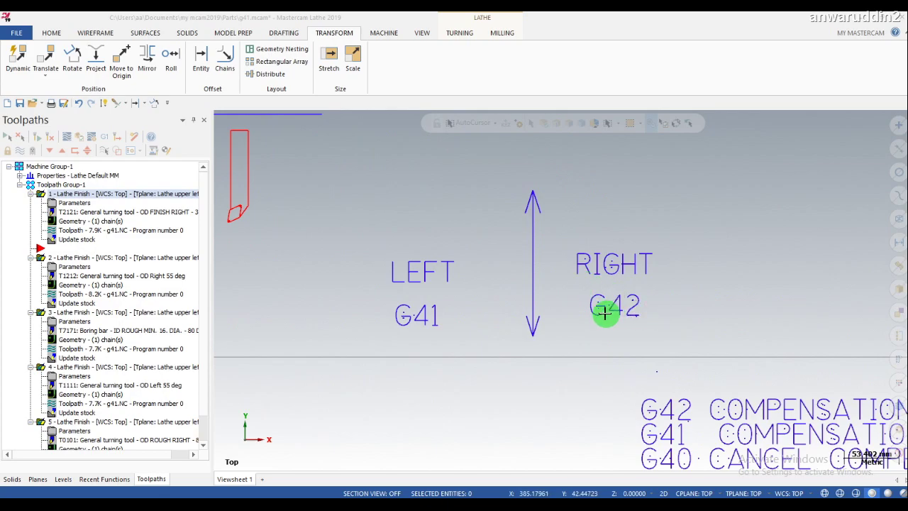
{"action": "scroll", "coordinate": [605, 312], "scroll_direction": "down", "scroll_amount": 1}
{"action": "scroll", "coordinate": [604, 313], "scroll_direction": "down", "scroll_amount": 2}
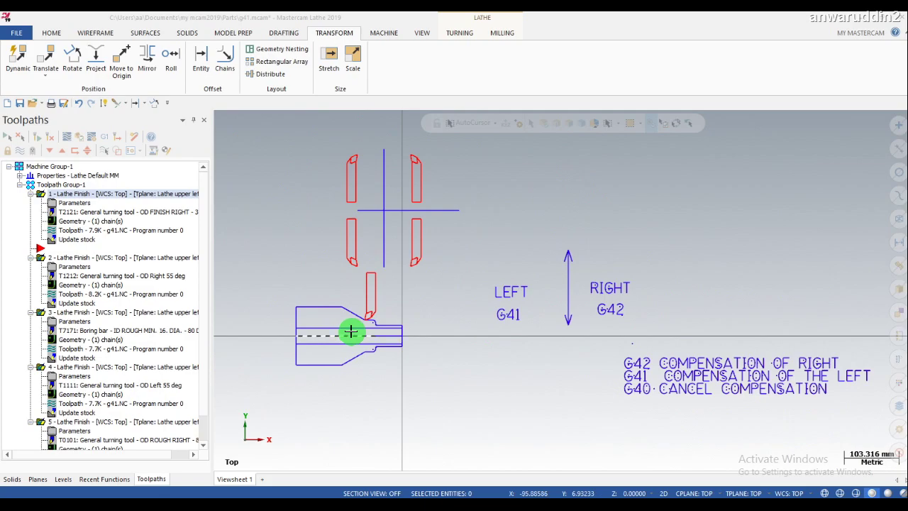
- Inspect the tool tip up close, then window-select the upper-left red tool outline
{"action": "scroll", "coordinate": [351, 326], "scroll_direction": "up", "scroll_amount": 1}
{"action": "scroll", "coordinate": [357, 294], "scroll_direction": "up", "scroll_amount": 1}
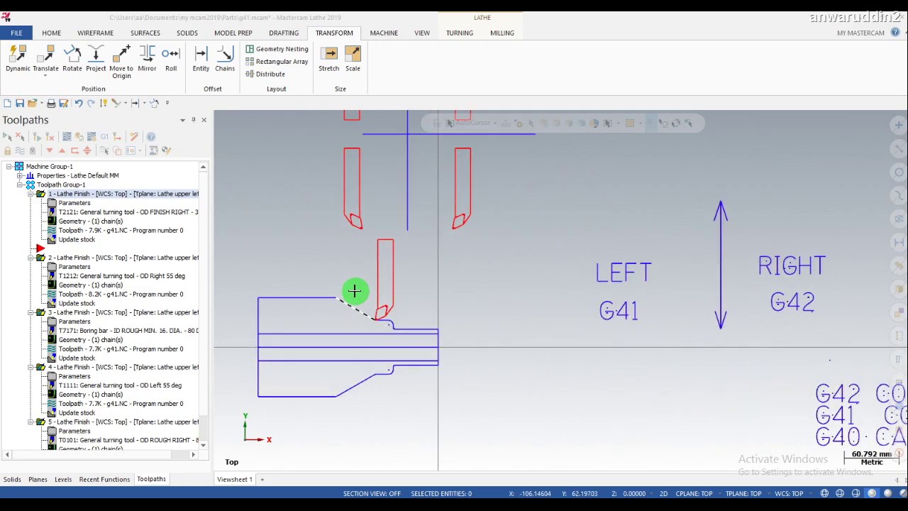
{"action": "scroll", "coordinate": [376, 294], "scroll_direction": "up", "scroll_amount": 1}
{"action": "scroll", "coordinate": [387, 225], "scroll_direction": "up", "scroll_amount": 2}
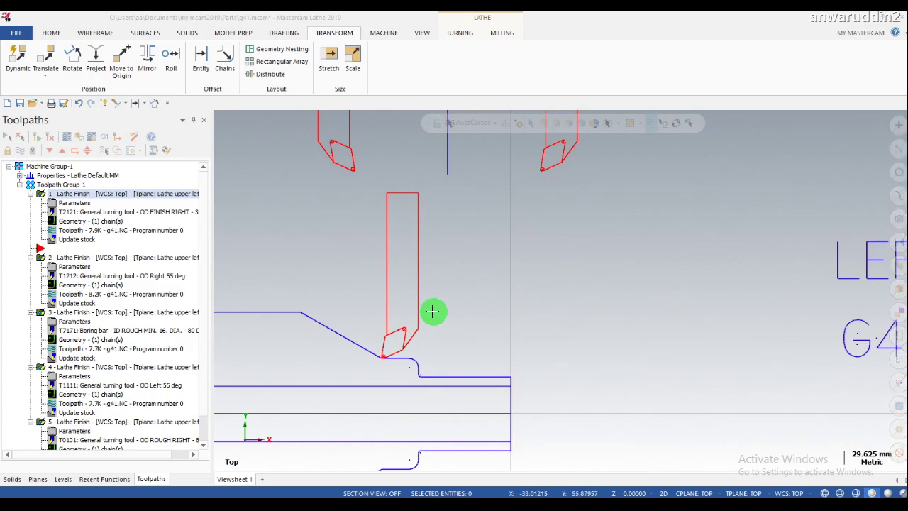
{"action": "scroll", "coordinate": [425, 346], "scroll_direction": "down", "scroll_amount": 2}
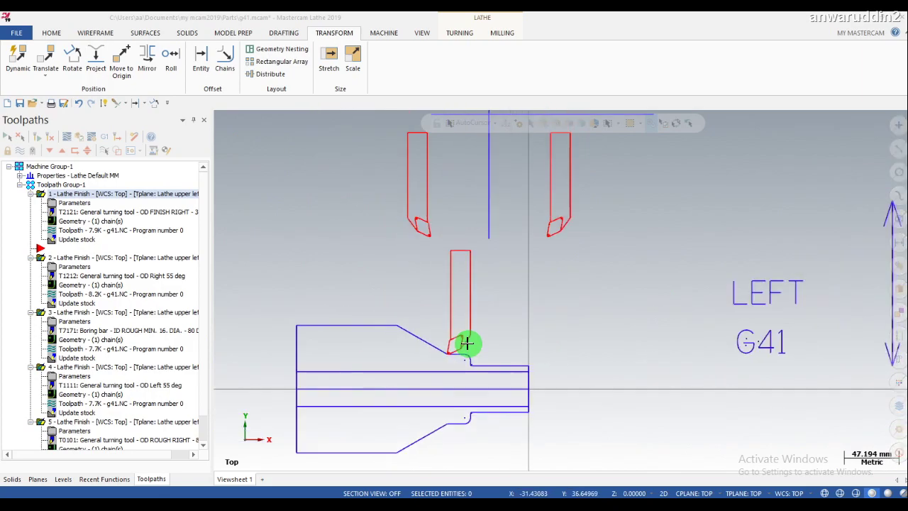
{"action": "scroll", "coordinate": [348, 314], "scroll_direction": "up", "scroll_amount": 1}
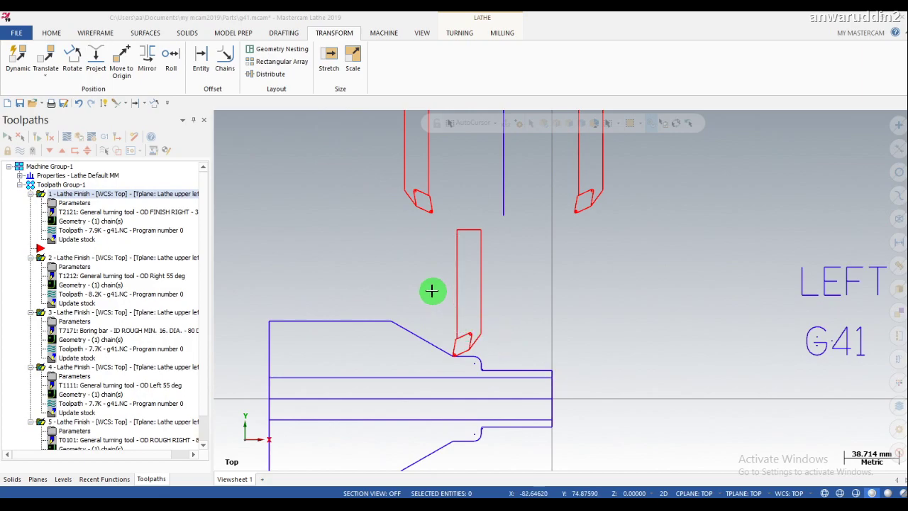
{"action": "scroll", "coordinate": [458, 334], "scroll_direction": "down", "scroll_amount": 1}
{"action": "scroll", "coordinate": [458, 339], "scroll_direction": "down", "scroll_amount": 1}
{"action": "left_click_drag", "start_coordinate": [408, 173], "coordinate": [458, 268]}
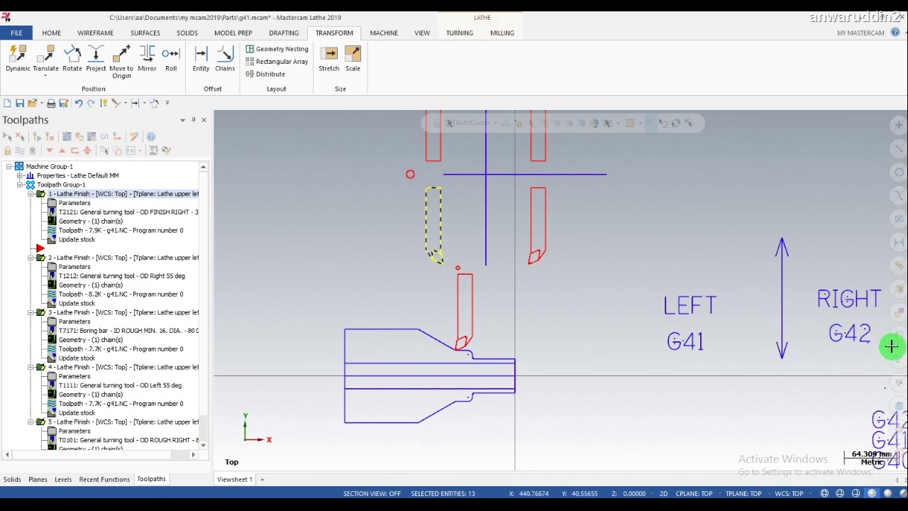
- Start a Dynamic copy of the outline with the gnomon origin at the tool tip
{"action": "left_click", "coordinate": [18, 57]}
{"action": "scroll", "coordinate": [520, 266], "scroll_direction": "up", "scroll_amount": 1}
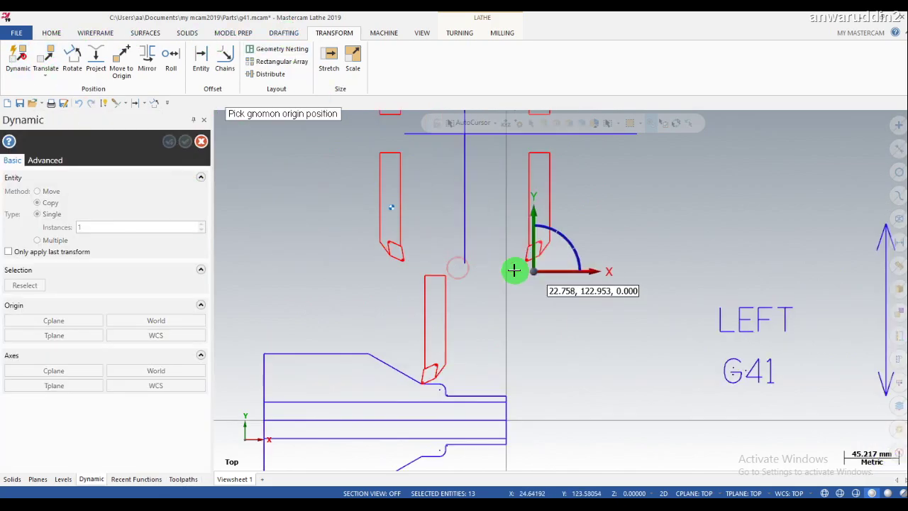
{"action": "scroll", "coordinate": [397, 272], "scroll_direction": "up", "scroll_amount": 2}
{"action": "scroll", "coordinate": [359, 251], "scroll_direction": "up", "scroll_amount": 1}
{"action": "left_click", "coordinate": [354, 248]}
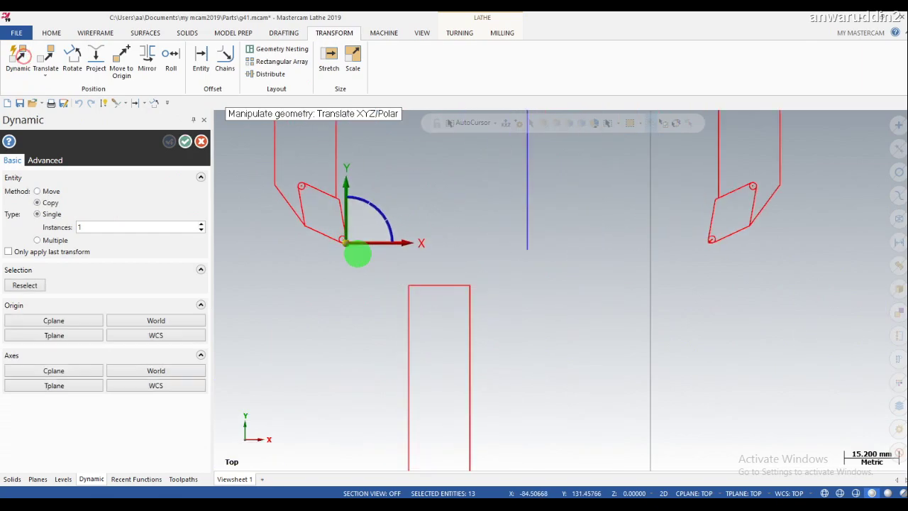
{"action": "scroll", "coordinate": [355, 248], "scroll_direction": "down", "scroll_amount": 1}
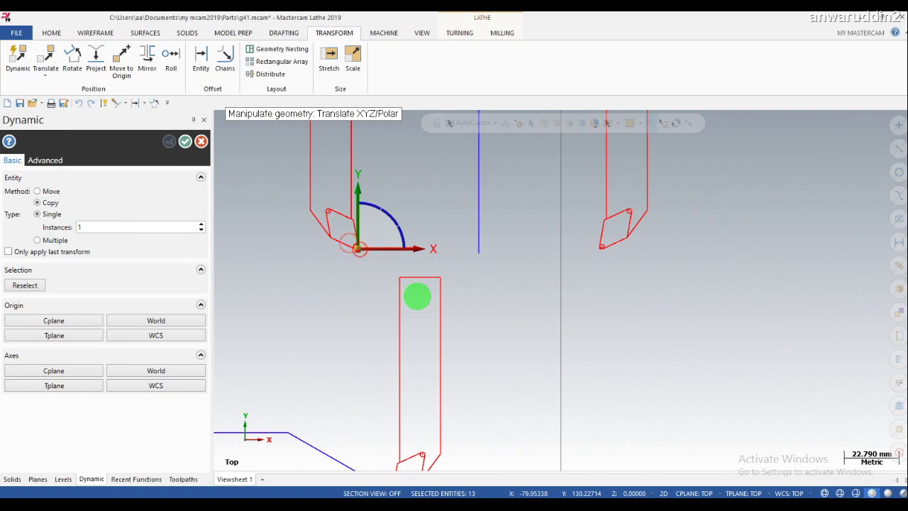
{"action": "scroll", "coordinate": [360, 248], "scroll_direction": "down", "scroll_amount": 2}
{"action": "left_click", "coordinate": [358, 248]}
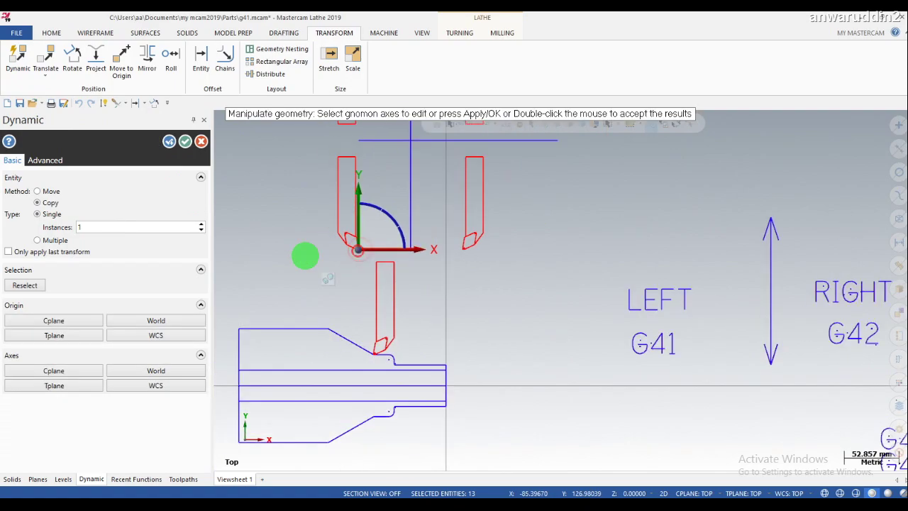
- Drop the copy above and left of the part and accept the transform
{"action": "left_click", "coordinate": [358, 248]}
{"action": "scroll", "coordinate": [355, 291], "scroll_direction": "down", "scroll_amount": 1}
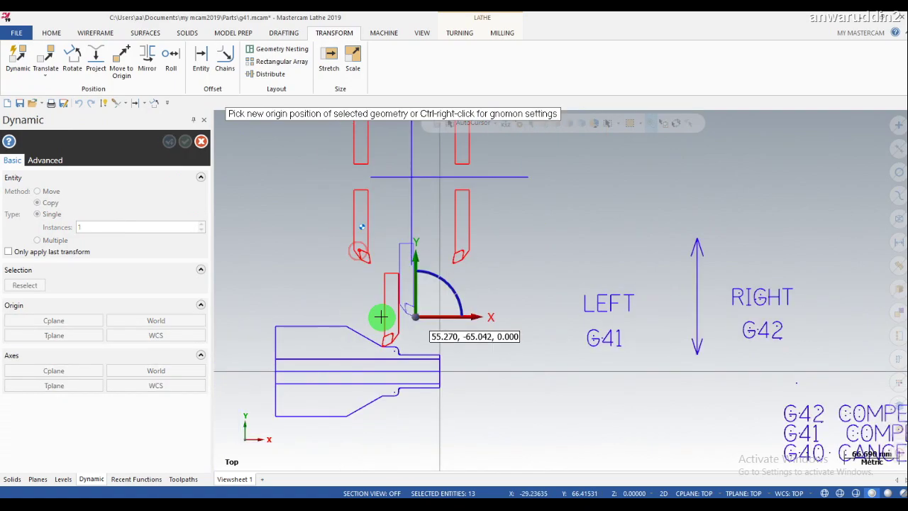
{"action": "scroll", "coordinate": [311, 322], "scroll_direction": "up", "scroll_amount": 1}
{"action": "scroll", "coordinate": [311, 322], "scroll_direction": "up", "scroll_amount": 1}
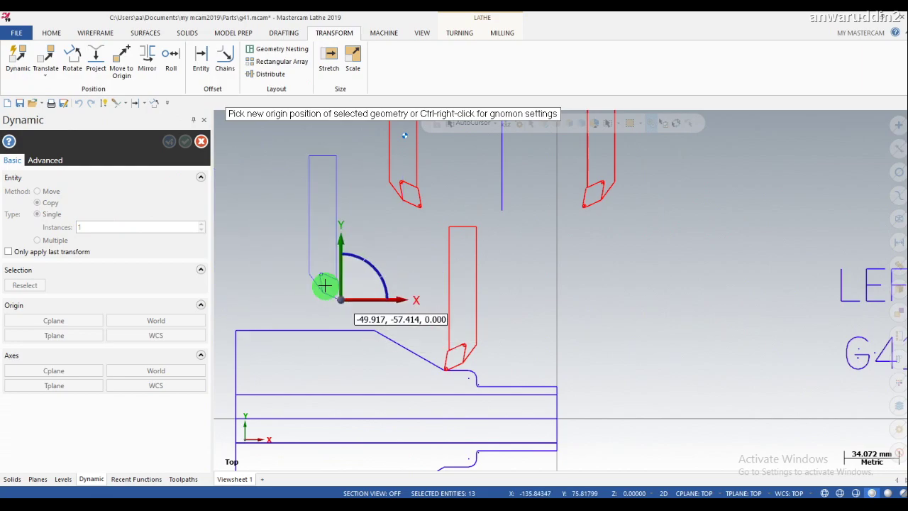
{"action": "left_click", "coordinate": [270, 231]}
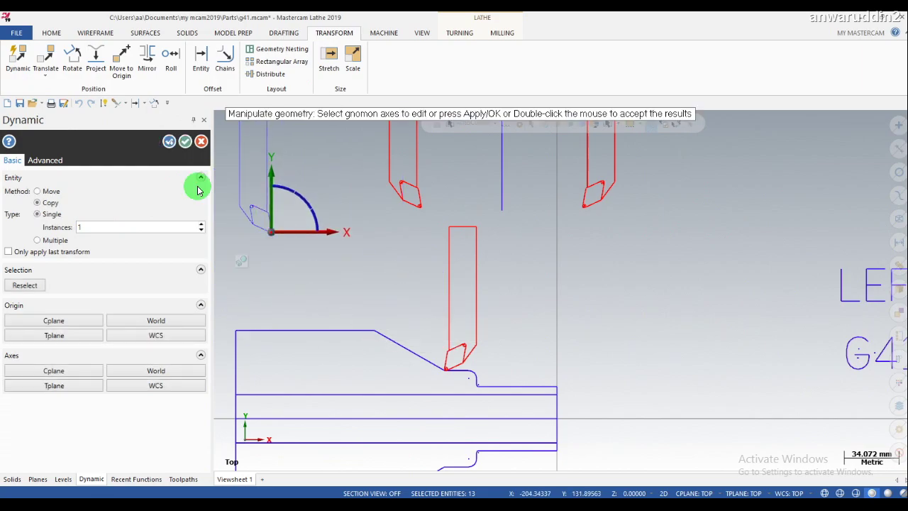
{"action": "left_click", "coordinate": [184, 145]}
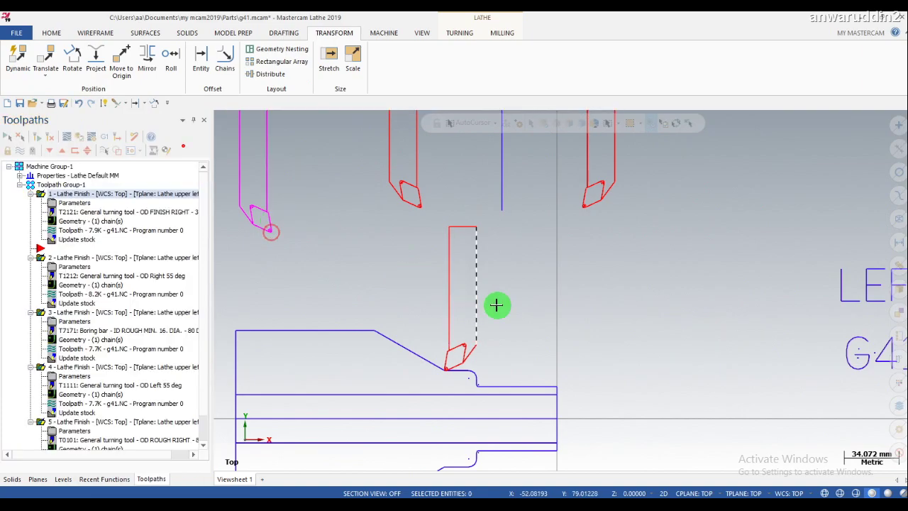
- Clear Colors so the newly copied tool outline turns plain red
{"action": "scroll", "coordinate": [526, 313], "scroll_direction": "down", "scroll_amount": 1}
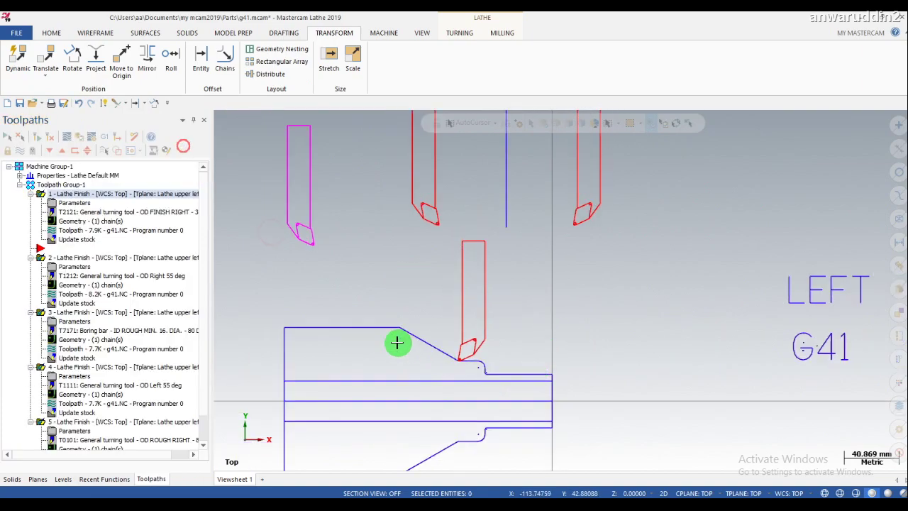
{"action": "scroll", "coordinate": [451, 327], "scroll_direction": "down", "scroll_amount": 1}
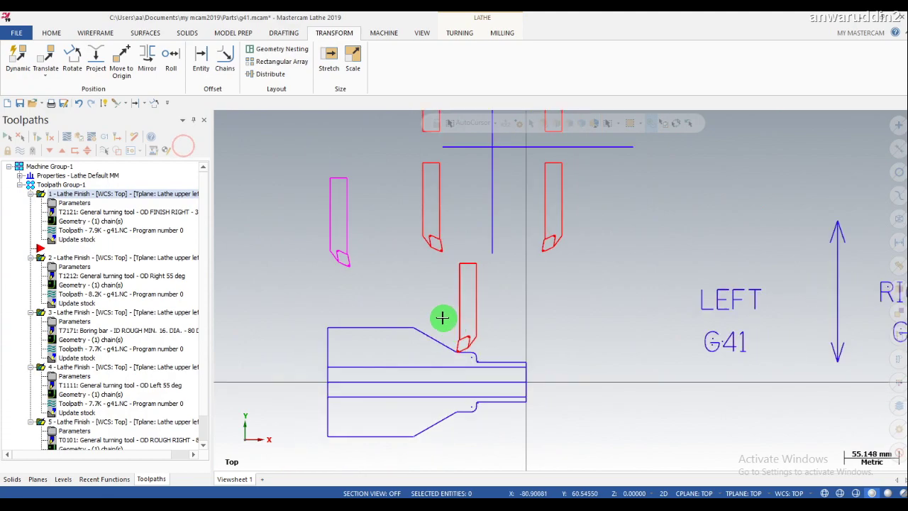
{"action": "right_click", "coordinate": [529, 292]}
{"action": "left_click", "coordinate": [562, 275]}
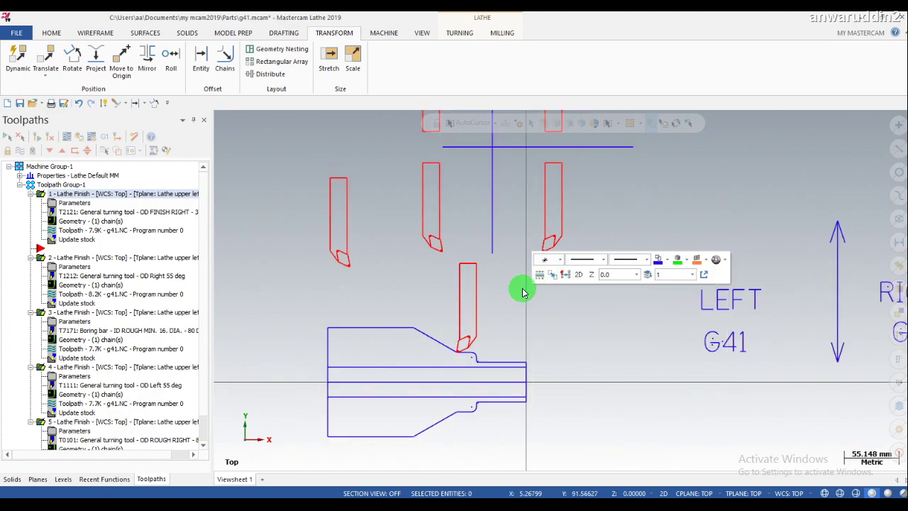
- Click in the Toolpaths manager and zoom in on the tool at the chamfer
{"action": "scroll", "coordinate": [448, 275], "scroll_direction": "down", "scroll_amount": 1}
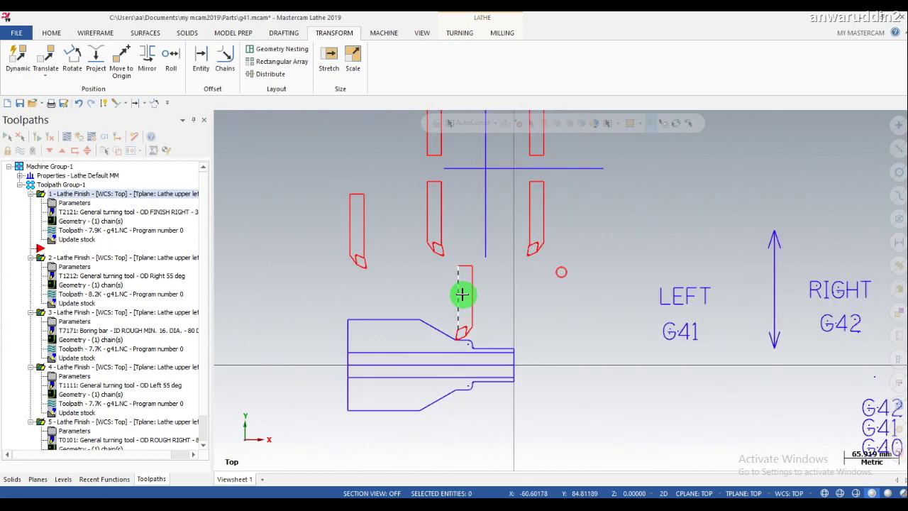
{"action": "scroll", "coordinate": [461, 294], "scroll_direction": "up", "scroll_amount": 1}
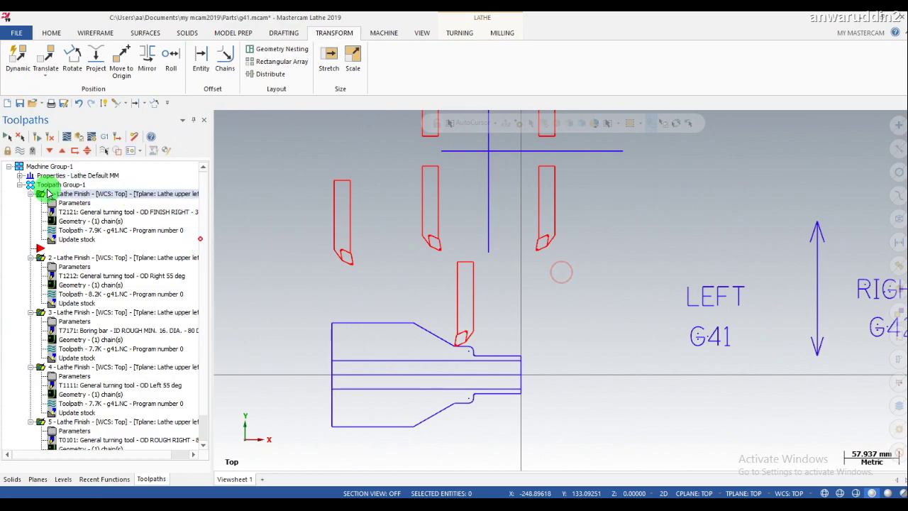
{"action": "left_click", "coordinate": [200, 238]}
{"action": "scroll", "coordinate": [485, 319], "scroll_direction": "up", "scroll_amount": 1}
{"action": "scroll", "coordinate": [486, 319], "scroll_direction": "up", "scroll_amount": 1}
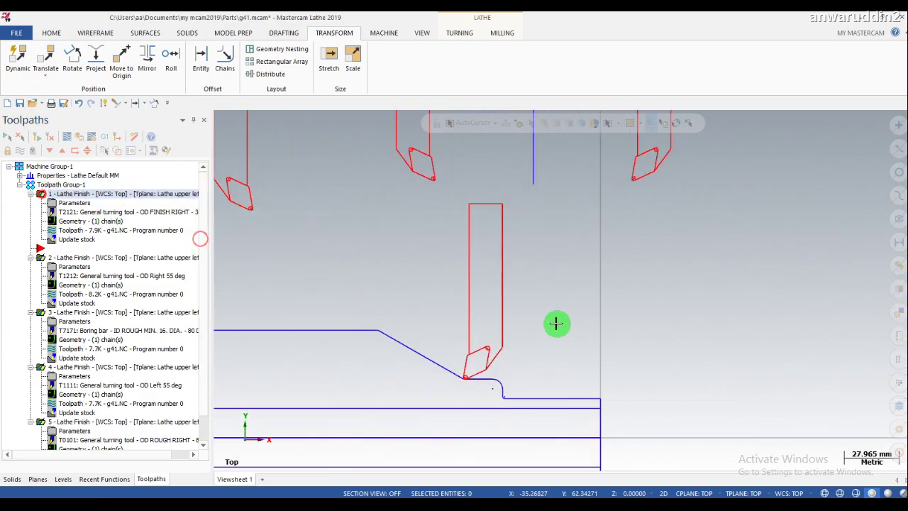
{"action": "left_click", "coordinate": [43, 194]}
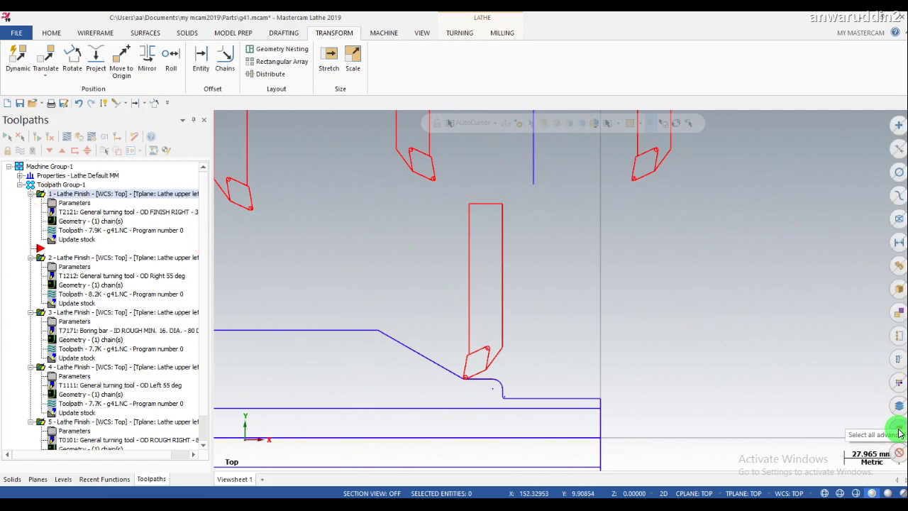
- Restrict selection to red (12) and window-select the 13-entity tool outline at the chamfer
{"action": "left_click", "coordinate": [899, 385]}
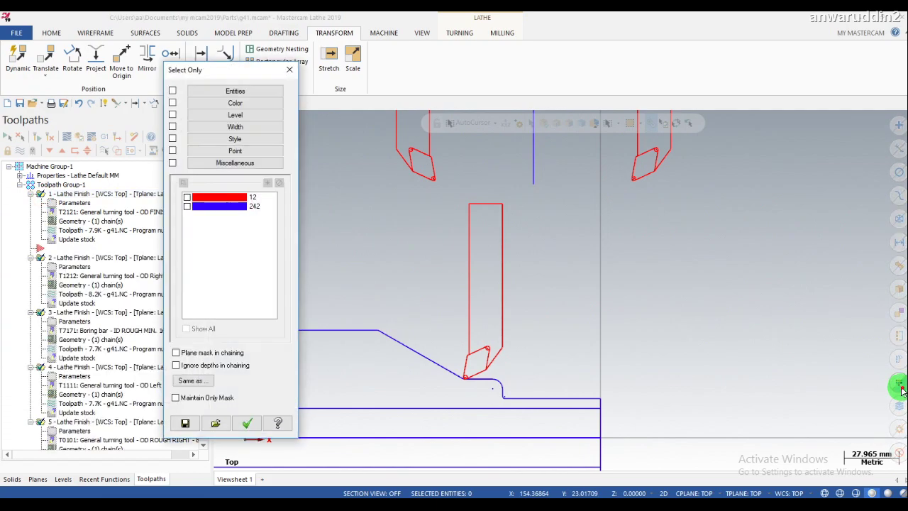
{"action": "left_click", "coordinate": [186, 196]}
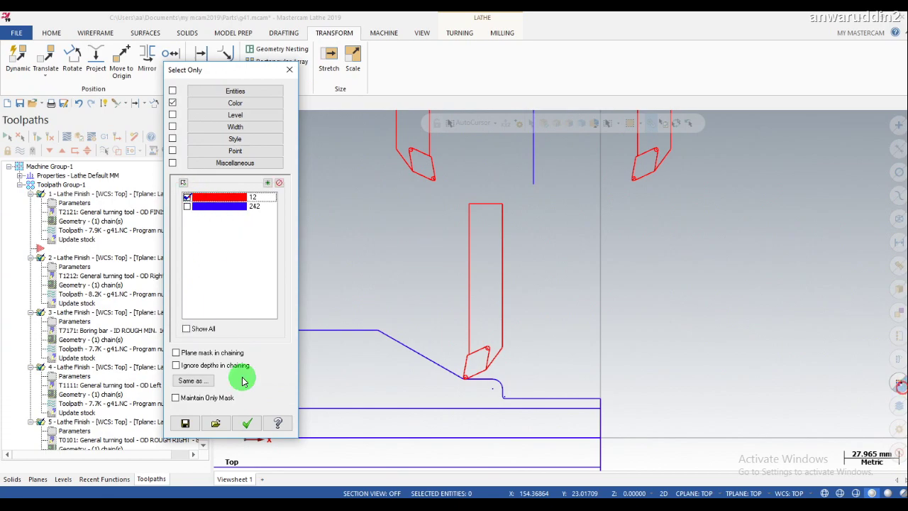
{"action": "left_click", "coordinate": [240, 425]}
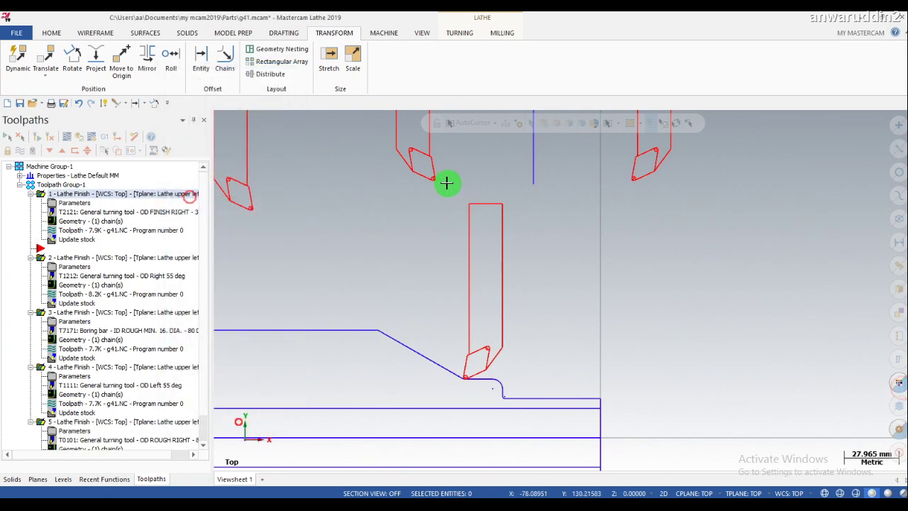
{"action": "scroll", "coordinate": [497, 264], "scroll_direction": "up", "scroll_amount": 1}
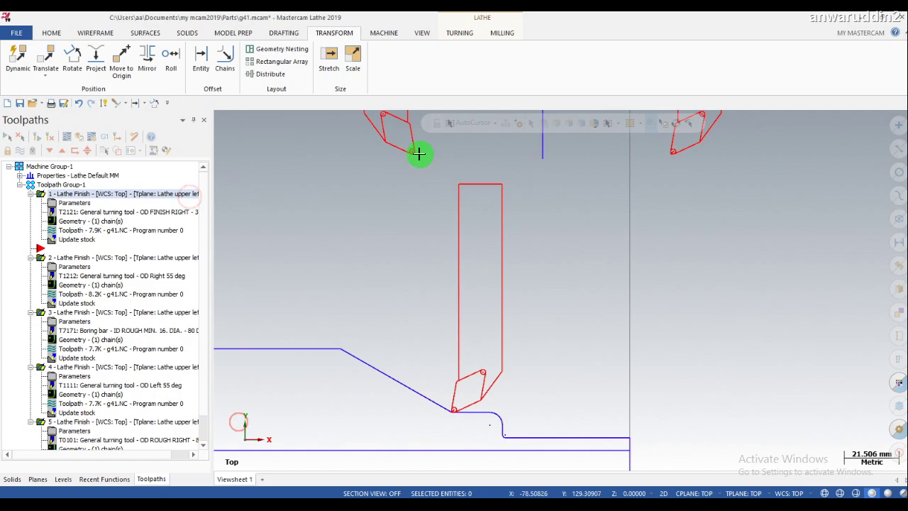
{"action": "left_click_drag", "start_coordinate": [435, 156], "coordinate": [535, 450]}
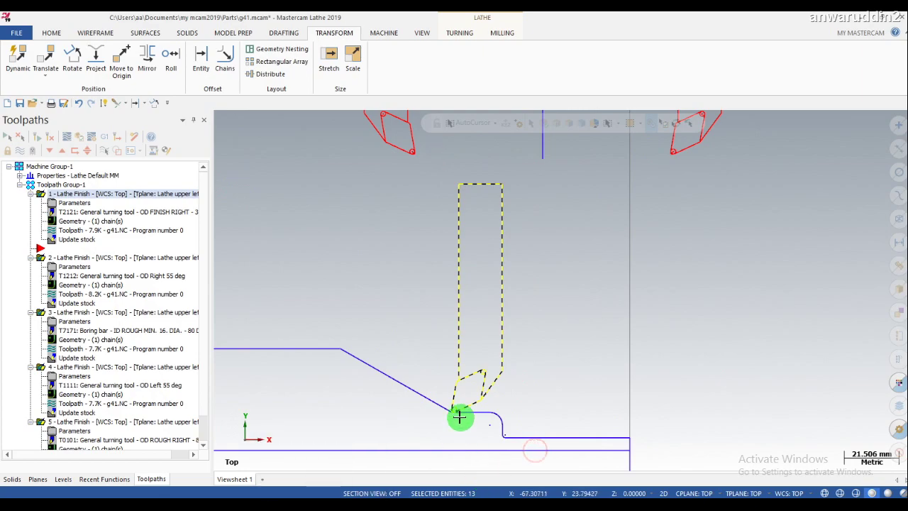
- Start a Dynamic transform of the outline with the gnomon at the tool nose
{"action": "left_click", "coordinate": [19, 58]}
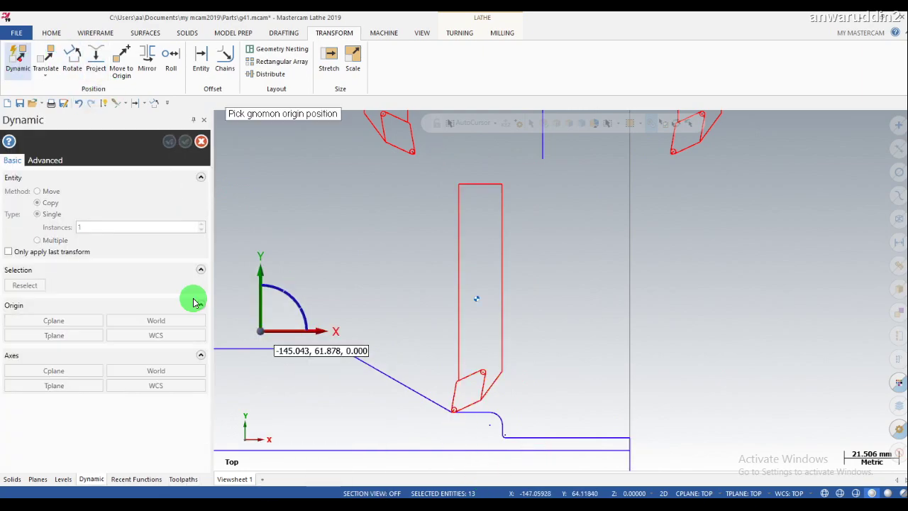
{"action": "scroll", "coordinate": [456, 430], "scroll_direction": "up", "scroll_amount": 1}
{"action": "scroll", "coordinate": [456, 429], "scroll_direction": "up", "scroll_amount": 2}
{"action": "scroll", "coordinate": [440, 406], "scroll_direction": "up", "scroll_amount": 2}
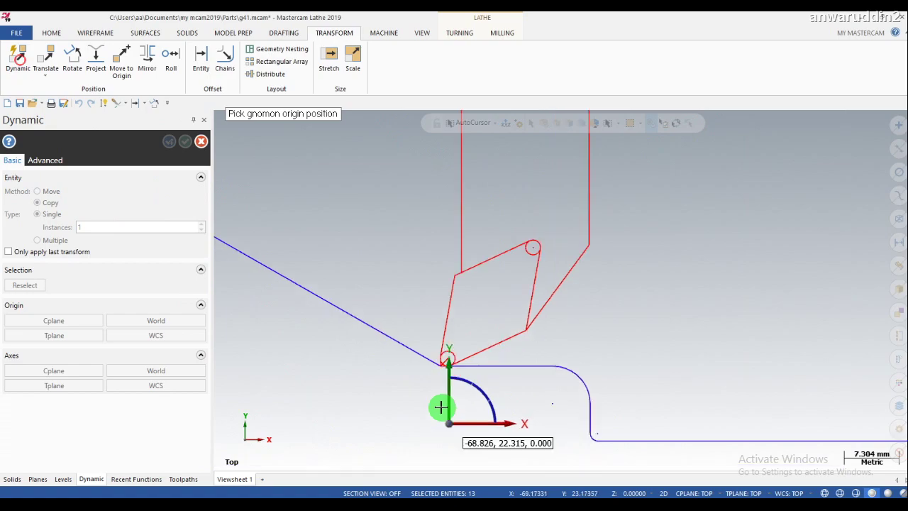
{"action": "scroll", "coordinate": [436, 386], "scroll_direction": "up", "scroll_amount": 3}
{"action": "scroll", "coordinate": [432, 366], "scroll_direction": "up", "scroll_amount": 2}
{"action": "scroll", "coordinate": [439, 344], "scroll_direction": "up", "scroll_amount": 1}
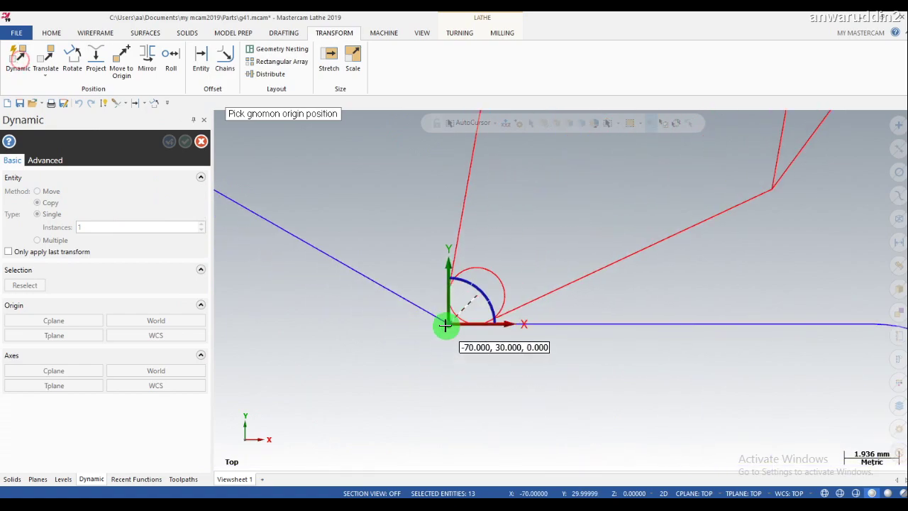
{"action": "left_click", "coordinate": [445, 325]}
{"action": "left_click", "coordinate": [447, 324]}
- Move the outline, not copy, so its nose sits on the right-end corner at X0, Y20
{"action": "scroll", "coordinate": [415, 336], "scroll_direction": "down", "scroll_amount": 1}
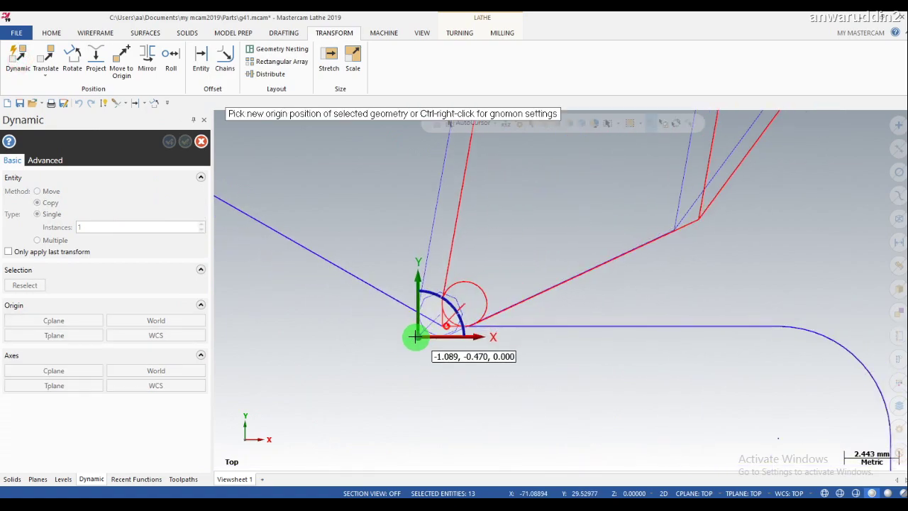
{"action": "scroll", "coordinate": [414, 338], "scroll_direction": "down", "scroll_amount": 2}
{"action": "scroll", "coordinate": [417, 332], "scroll_direction": "down", "scroll_amount": 2}
{"action": "scroll", "coordinate": [429, 327], "scroll_direction": "down", "scroll_amount": 2}
{"action": "scroll", "coordinate": [432, 326], "scroll_direction": "down", "scroll_amount": 1}
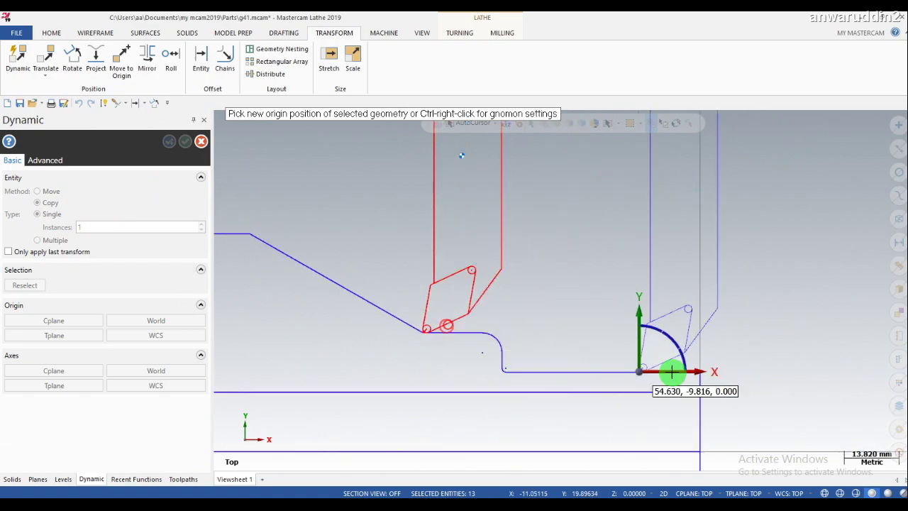
{"action": "scroll", "coordinate": [688, 374], "scroll_direction": "up", "scroll_amount": 6}
{"action": "left_click", "coordinate": [722, 358]}
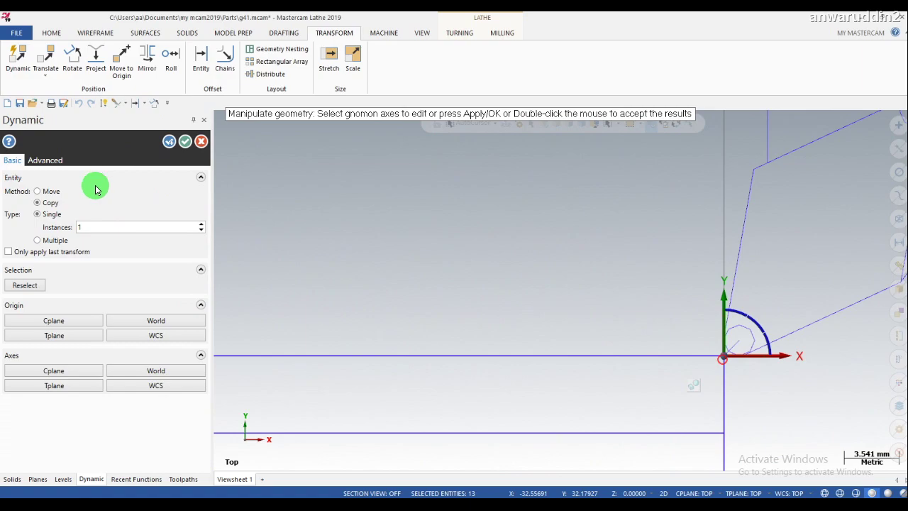
{"action": "left_click", "coordinate": [51, 191]}
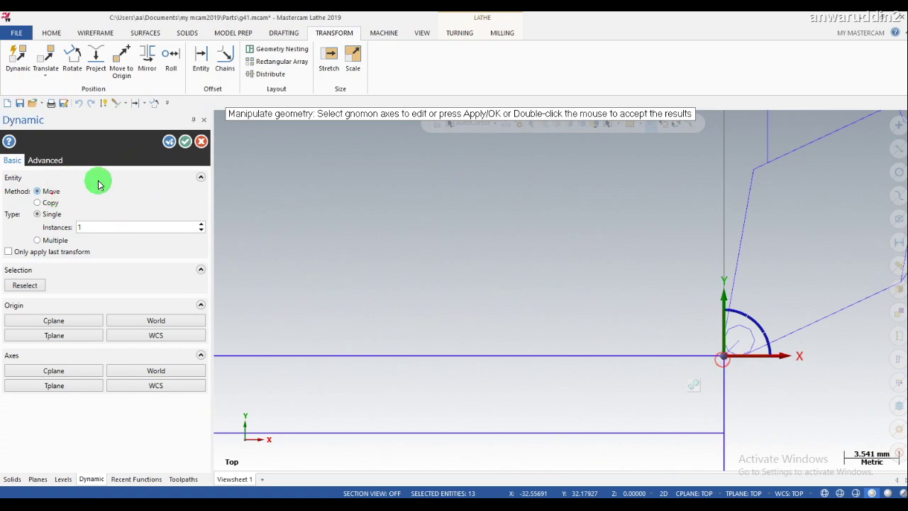
{"action": "left_click", "coordinate": [185, 142]}
{"action": "scroll", "coordinate": [567, 300], "scroll_direction": "up", "scroll_amount": 2}
{"action": "scroll", "coordinate": [625, 296], "scroll_direction": "up", "scroll_amount": 2}
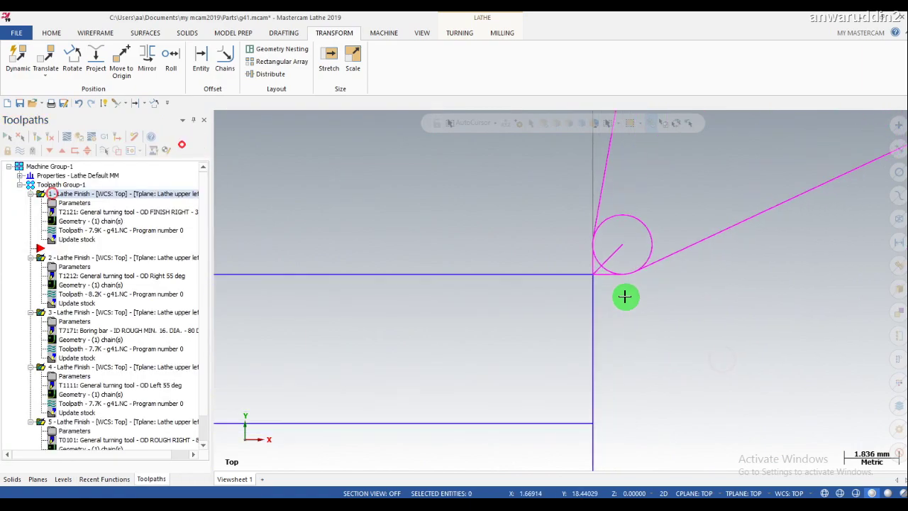
{"action": "scroll", "coordinate": [624, 297], "scroll_direction": "up", "scroll_amount": 1}
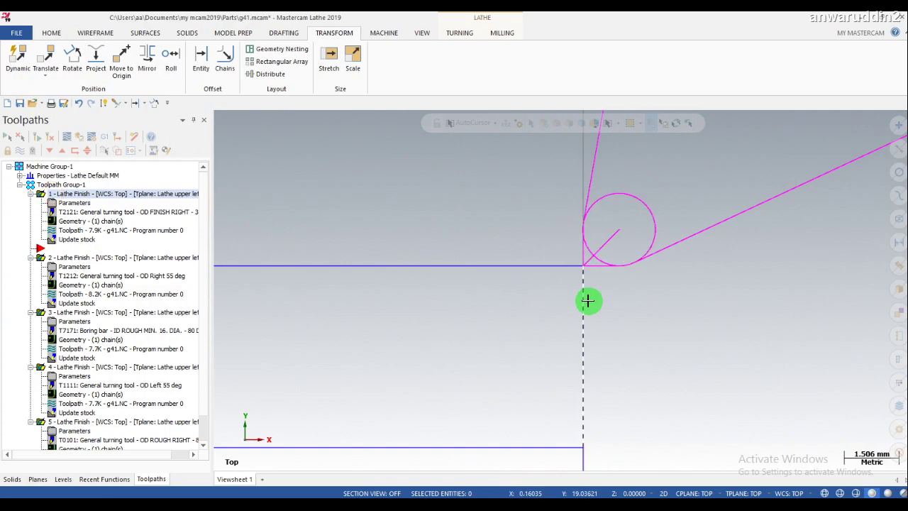
{"action": "scroll", "coordinate": [583, 294], "scroll_direction": "down", "scroll_amount": 3}
{"action": "scroll", "coordinate": [569, 294], "scroll_direction": "down", "scroll_amount": 2}
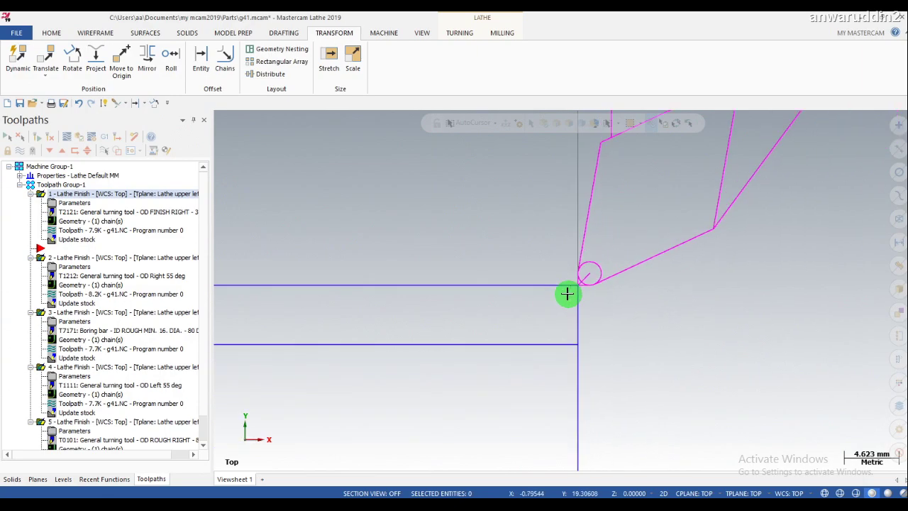
{"action": "scroll", "coordinate": [567, 294], "scroll_direction": "down", "scroll_amount": 1}
{"action": "scroll", "coordinate": [568, 294], "scroll_direction": "up", "scroll_amount": 1}
{"action": "scroll", "coordinate": [568, 293], "scroll_direction": "up", "scroll_amount": 2}
{"action": "scroll", "coordinate": [568, 293], "scroll_direction": "up", "scroll_amount": 1}
{"action": "scroll", "coordinate": [567, 294], "scroll_direction": "up", "scroll_amount": 2}
{"action": "scroll", "coordinate": [568, 294], "scroll_direction": "up", "scroll_amount": 3}
{"action": "scroll", "coordinate": [572, 291], "scroll_direction": "up", "scroll_amount": 2}
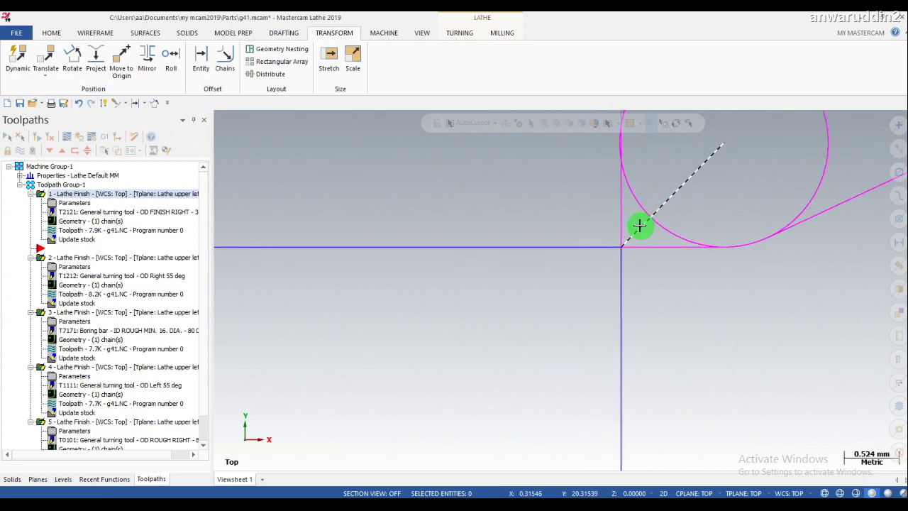
{"action": "scroll", "coordinate": [614, 293], "scroll_direction": "down", "scroll_amount": 3}
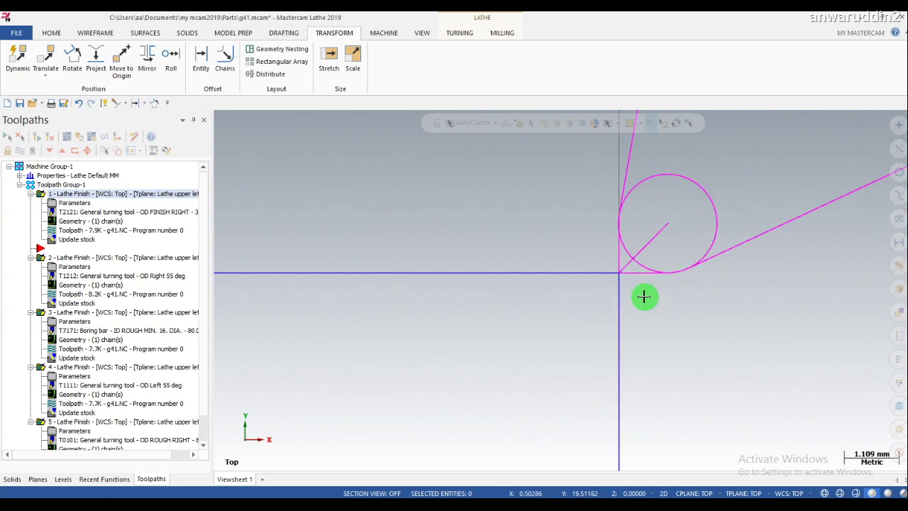
{"action": "scroll", "coordinate": [643, 295], "scroll_direction": "down", "scroll_amount": 2}
{"action": "scroll", "coordinate": [643, 296], "scroll_direction": "down", "scroll_amount": 1}
{"action": "scroll", "coordinate": [626, 296], "scroll_direction": "down", "scroll_amount": 2}
{"action": "scroll", "coordinate": [604, 305], "scroll_direction": "down", "scroll_amount": 1}
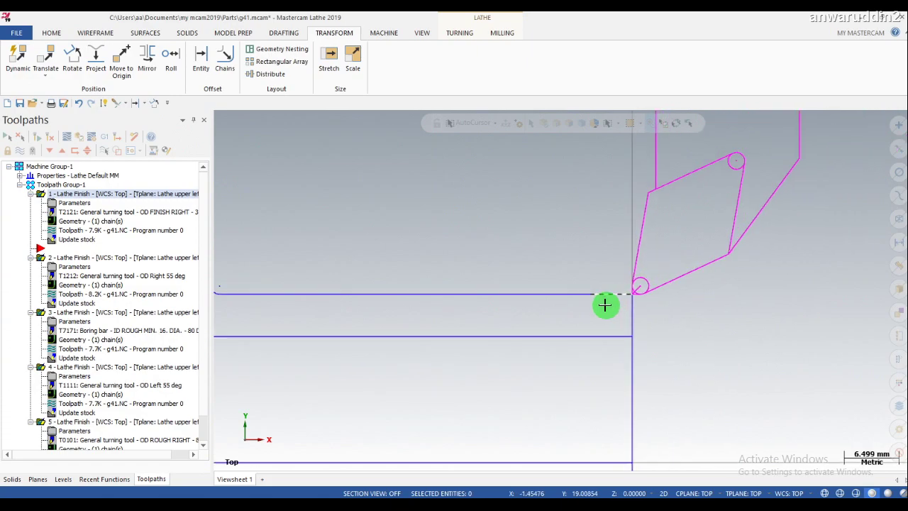
{"action": "scroll", "coordinate": [604, 305], "scroll_direction": "down", "scroll_amount": 2}
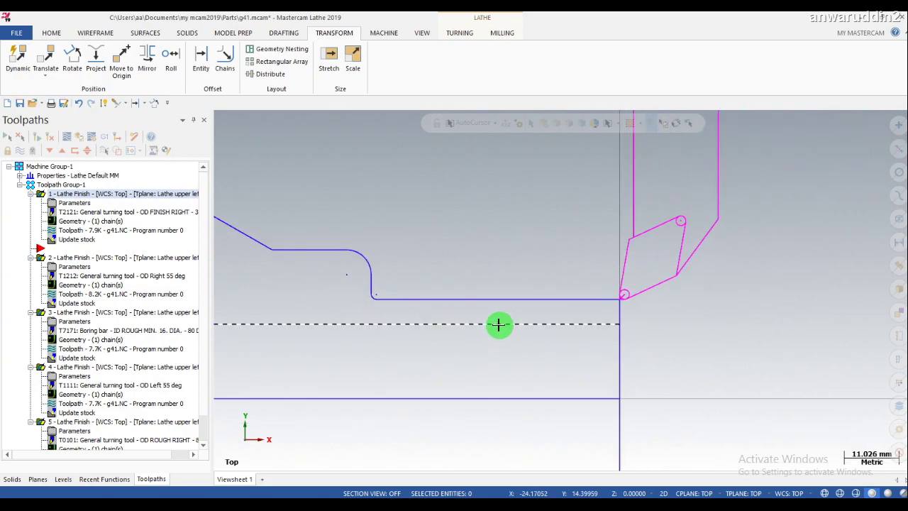
{"action": "scroll", "coordinate": [495, 312], "scroll_direction": "up", "scroll_amount": 1}
{"action": "scroll", "coordinate": [518, 309], "scroll_direction": "up", "scroll_amount": 1}
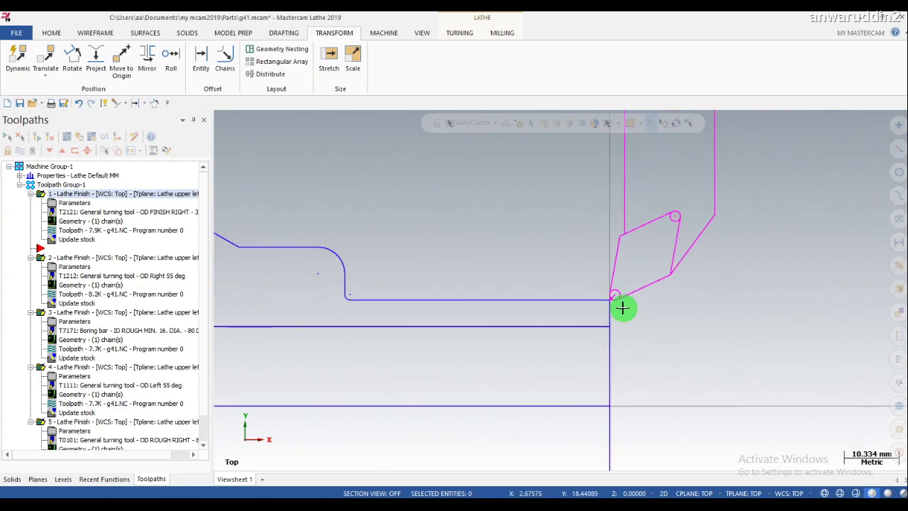
{"action": "scroll", "coordinate": [610, 305], "scroll_direction": "up", "scroll_amount": 2}
{"action": "scroll", "coordinate": [608, 305], "scroll_direction": "up", "scroll_amount": 2}
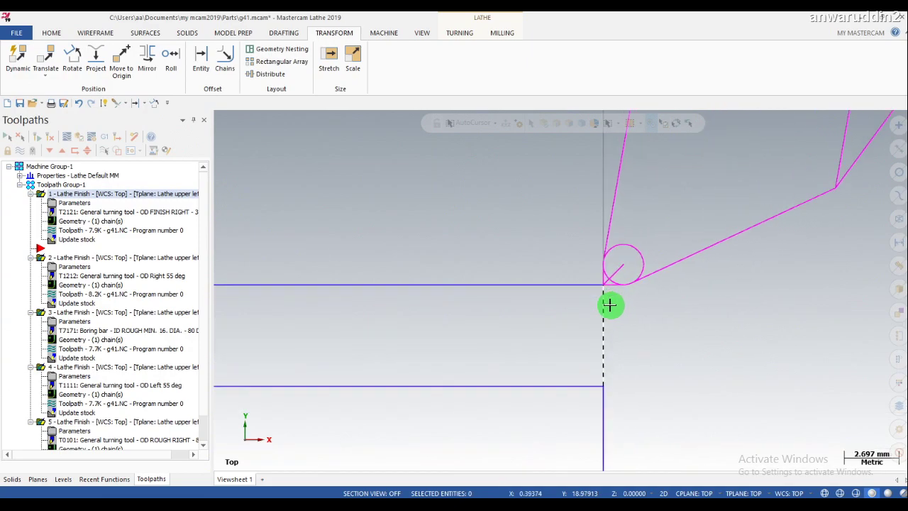
{"action": "scroll", "coordinate": [607, 299], "scroll_direction": "up", "scroll_amount": 2}
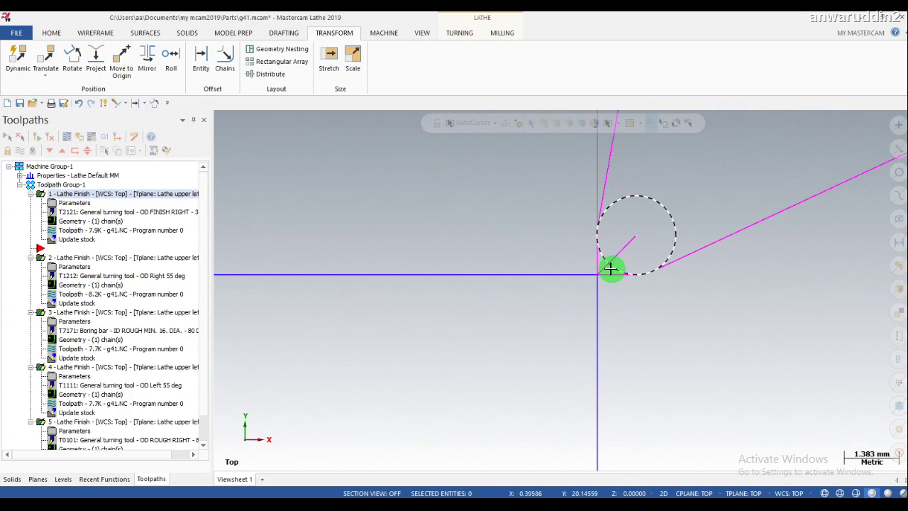
{"action": "scroll", "coordinate": [521, 295], "scroll_direction": "down", "scroll_amount": 2}
{"action": "scroll", "coordinate": [521, 296], "scroll_direction": "down", "scroll_amount": 2}
{"action": "scroll", "coordinate": [521, 296], "scroll_direction": "down", "scroll_amount": 1}
{"action": "scroll", "coordinate": [520, 296], "scroll_direction": "down", "scroll_amount": 1}
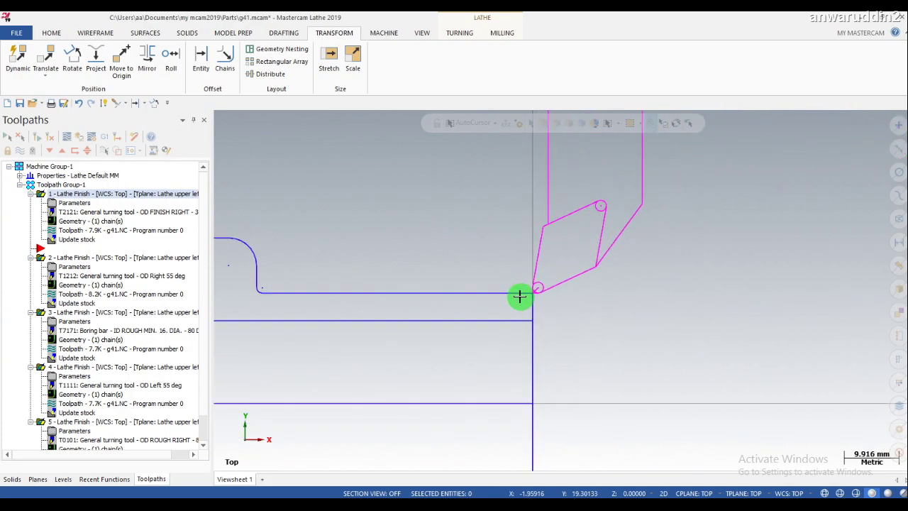
{"action": "scroll", "coordinate": [520, 295], "scroll_direction": "down", "scroll_amount": 1}
- Start a Smart Dimension from the Drafting tab and pick the tool-tip corner
{"action": "left_click", "coordinate": [96, 34]}
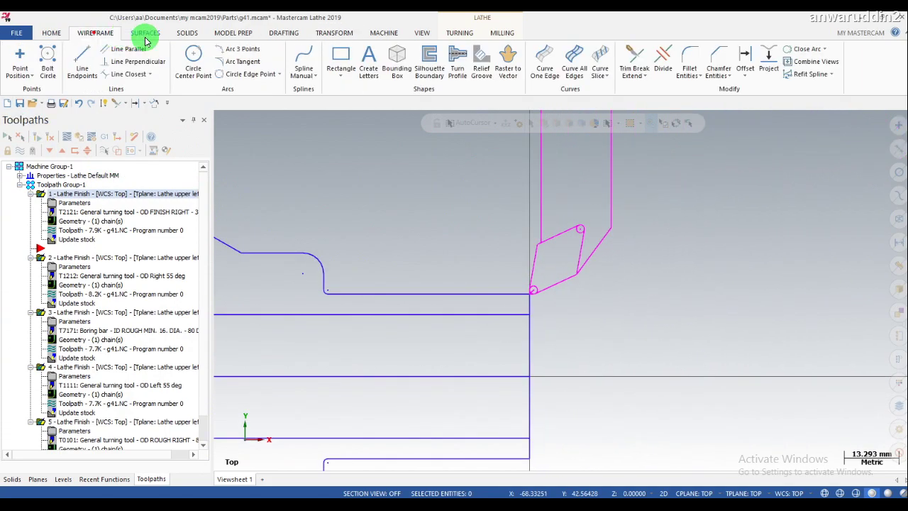
{"action": "left_click", "coordinate": [234, 35]}
{"action": "left_click", "coordinate": [278, 34]}
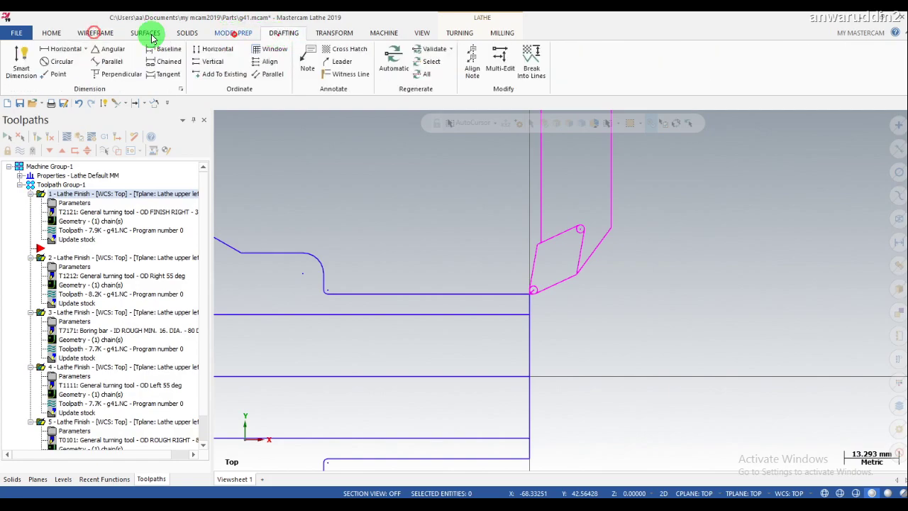
{"action": "left_click", "coordinate": [21, 63]}
{"action": "scroll", "coordinate": [506, 296], "scroll_direction": "up", "scroll_amount": 2}
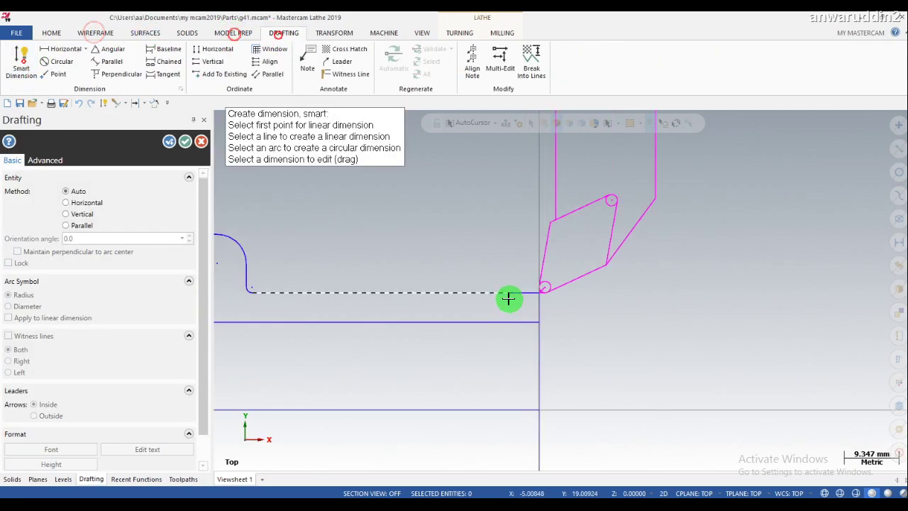
{"action": "scroll", "coordinate": [537, 308], "scroll_direction": "up", "scroll_amount": 3}
{"action": "scroll", "coordinate": [571, 281], "scroll_direction": "up", "scroll_amount": 3}
{"action": "scroll", "coordinate": [587, 270], "scroll_direction": "up", "scroll_amount": 1}
{"action": "left_click", "coordinate": [583, 267]}
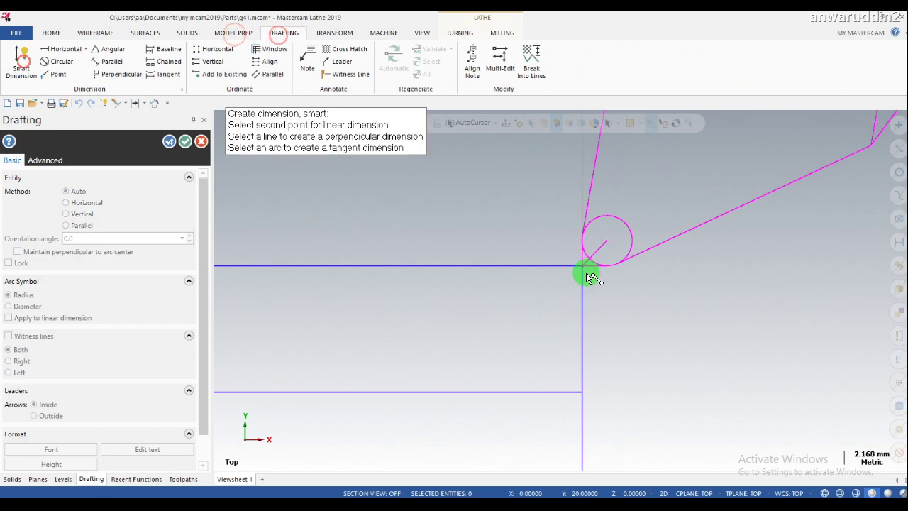
- Pick the shoulder corner and place the 49.00 dimension below the part
{"action": "scroll", "coordinate": [587, 278], "scroll_direction": "down", "scroll_amount": 2}
{"action": "scroll", "coordinate": [560, 291], "scroll_direction": "down", "scroll_amount": 2}
{"action": "scroll", "coordinate": [483, 298], "scroll_direction": "down", "scroll_amount": 3}
{"action": "scroll", "coordinate": [418, 300], "scroll_direction": "down", "scroll_amount": 2}
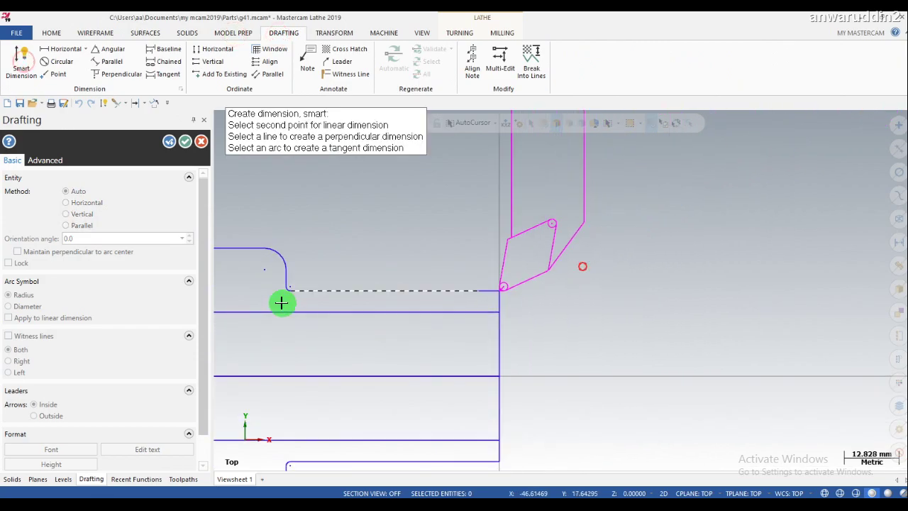
{"action": "scroll", "coordinate": [280, 304], "scroll_direction": "up", "scroll_amount": 4}
{"action": "scroll", "coordinate": [294, 294], "scroll_direction": "up", "scroll_amount": 2}
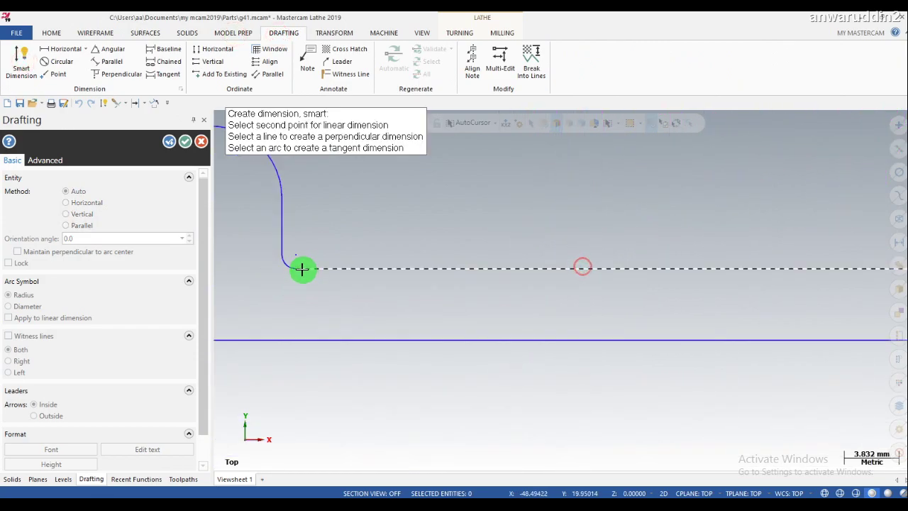
{"action": "left_click", "coordinate": [296, 267]}
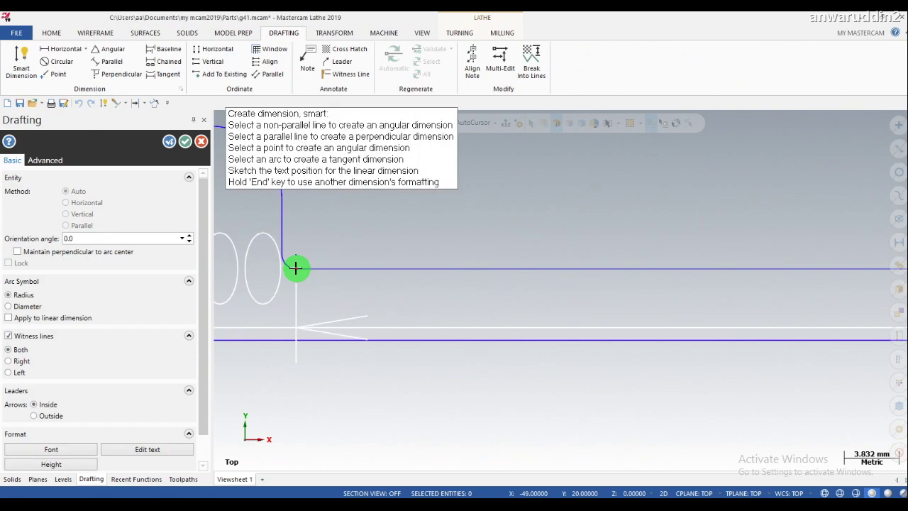
{"action": "scroll", "coordinate": [348, 294], "scroll_direction": "down", "scroll_amount": 4}
{"action": "left_click", "coordinate": [428, 355]}
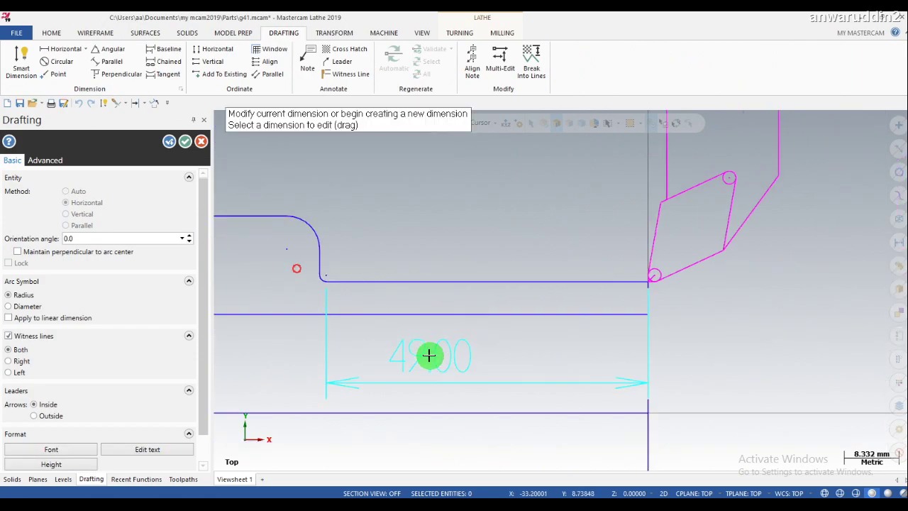
{"action": "left_click", "coordinate": [184, 141]}
{"action": "scroll", "coordinate": [411, 339], "scroll_direction": "down", "scroll_amount": 4}
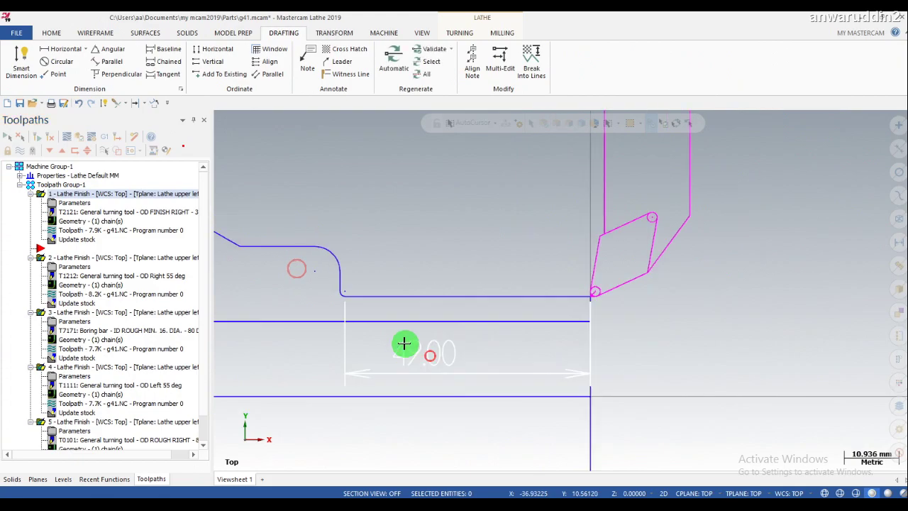
{"action": "scroll", "coordinate": [424, 343], "scroll_direction": "down", "scroll_amount": 3}
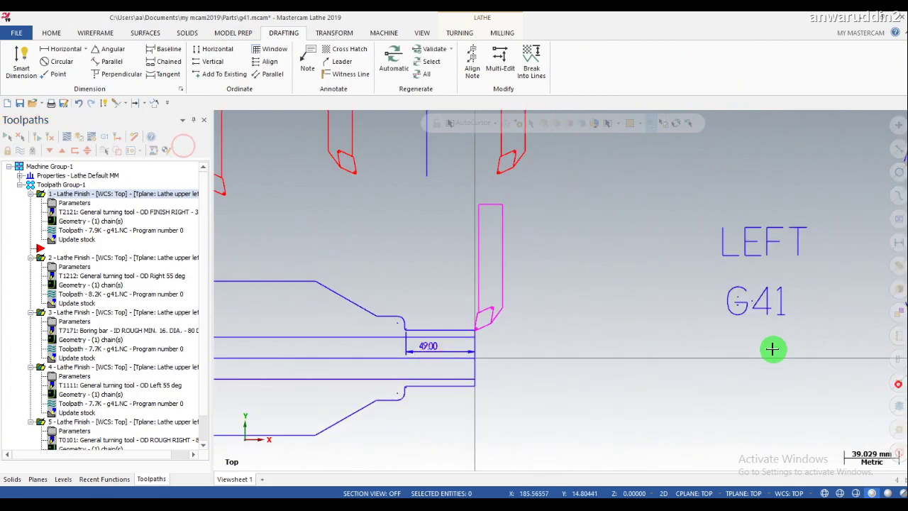
- Filter selection by colour and window-select the 13-entity magenta tool outline at the end face
{"action": "left_click", "coordinate": [898, 384]}
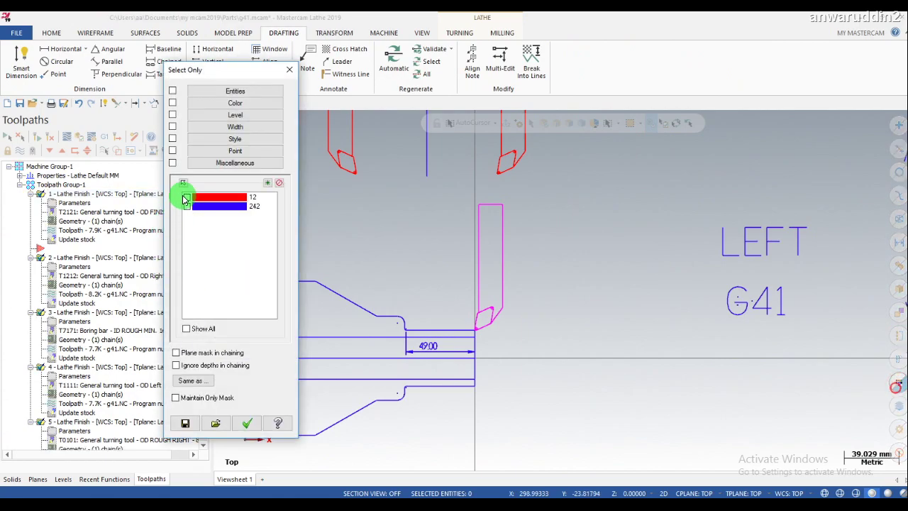
{"action": "left_click", "coordinate": [249, 424]}
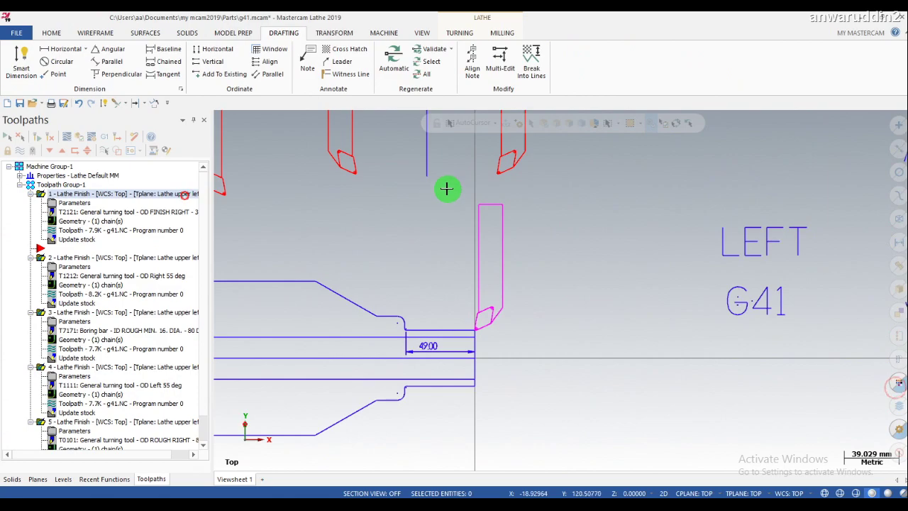
{"action": "left_click_drag", "start_coordinate": [453, 183], "coordinate": [543, 337]}
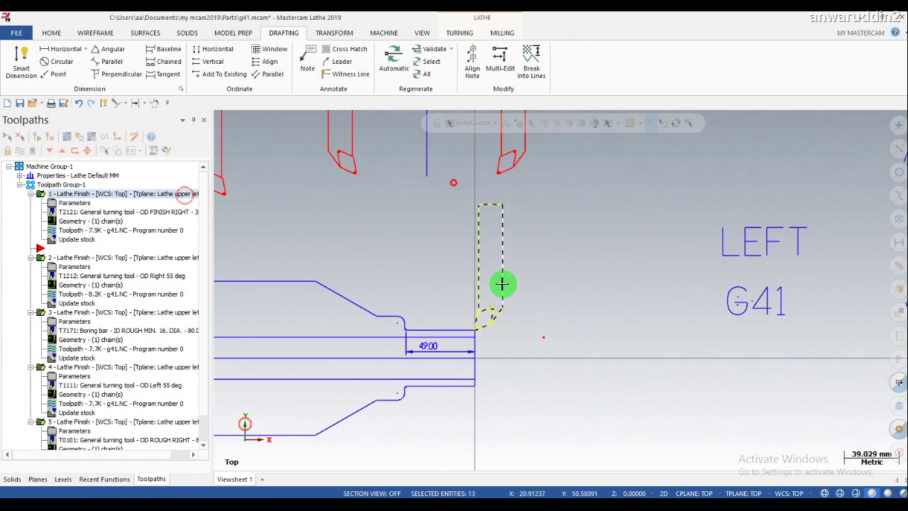
{"action": "scroll", "coordinate": [501, 283], "scroll_direction": "up", "scroll_amount": 2}
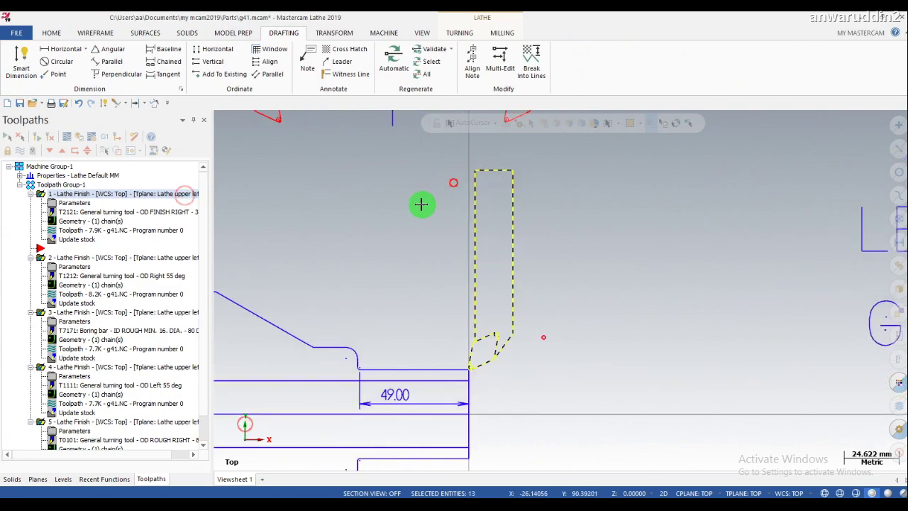
{"action": "left_click", "coordinate": [321, 31]}
- Start a dynamic move and fix the gnomon origin at the tool-tip corner
{"action": "left_click", "coordinate": [19, 57]}
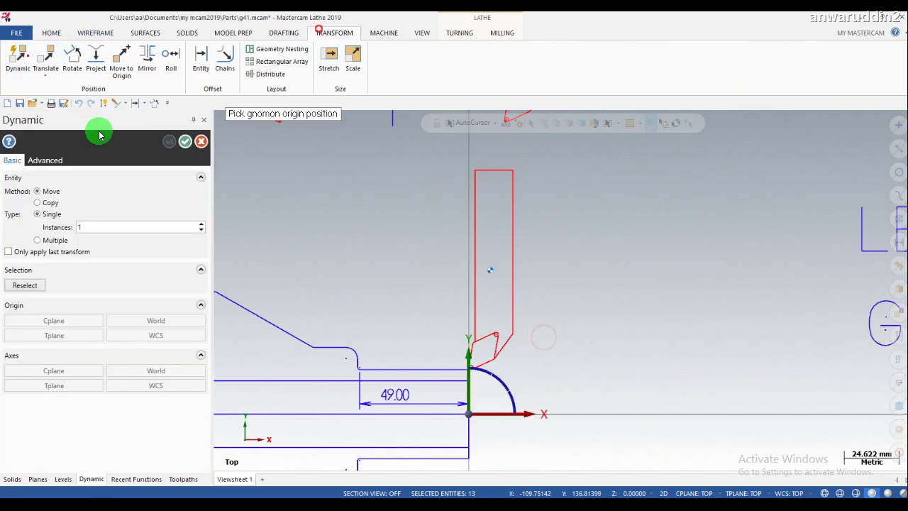
{"action": "scroll", "coordinate": [432, 391], "scroll_direction": "up", "scroll_amount": 1}
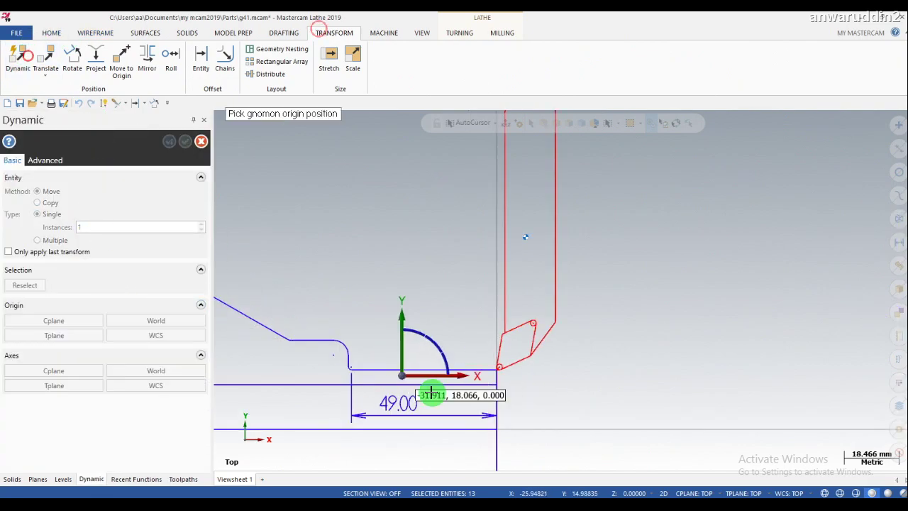
{"action": "scroll", "coordinate": [526, 384], "scroll_direction": "up", "scroll_amount": 3}
{"action": "scroll", "coordinate": [526, 384], "scroll_direction": "up", "scroll_amount": 2}
{"action": "scroll", "coordinate": [493, 375], "scroll_direction": "up", "scroll_amount": 2}
{"action": "scroll", "coordinate": [521, 348], "scroll_direction": "up", "scroll_amount": 2}
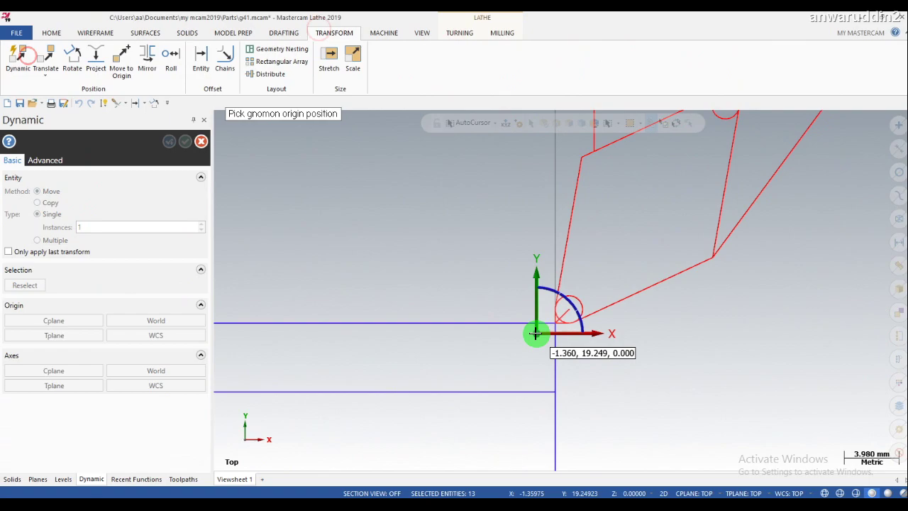
{"action": "scroll", "coordinate": [537, 334], "scroll_direction": "up", "scroll_amount": 2}
{"action": "scroll", "coordinate": [550, 321], "scroll_direction": "up", "scroll_amount": 1}
{"action": "left_click", "coordinate": [579, 312]}
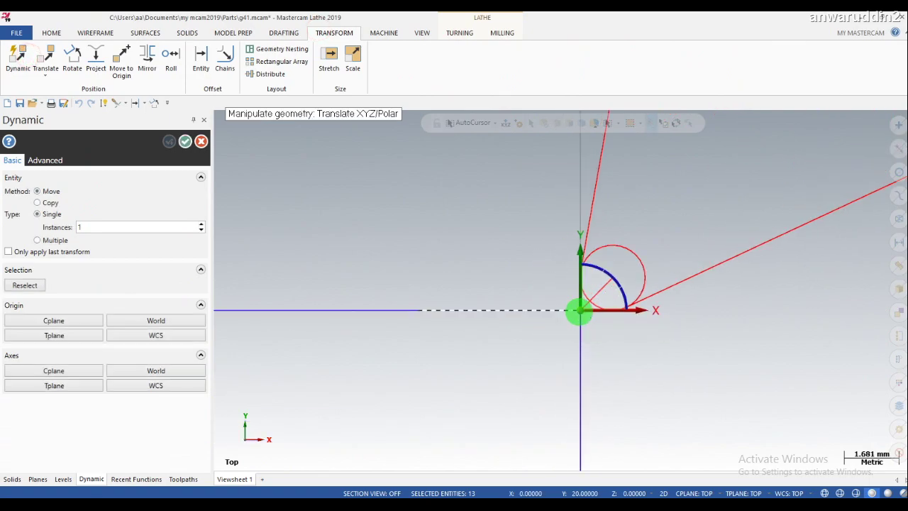
- Move the tool outline 49 mm left (-49,0) so its tip rests on the shoulder corner
{"action": "scroll", "coordinate": [552, 339], "scroll_direction": "down", "scroll_amount": 2}
{"action": "scroll", "coordinate": [557, 342], "scroll_direction": "down", "scroll_amount": 1}
{"action": "scroll", "coordinate": [564, 346], "scroll_direction": "down", "scroll_amount": 4}
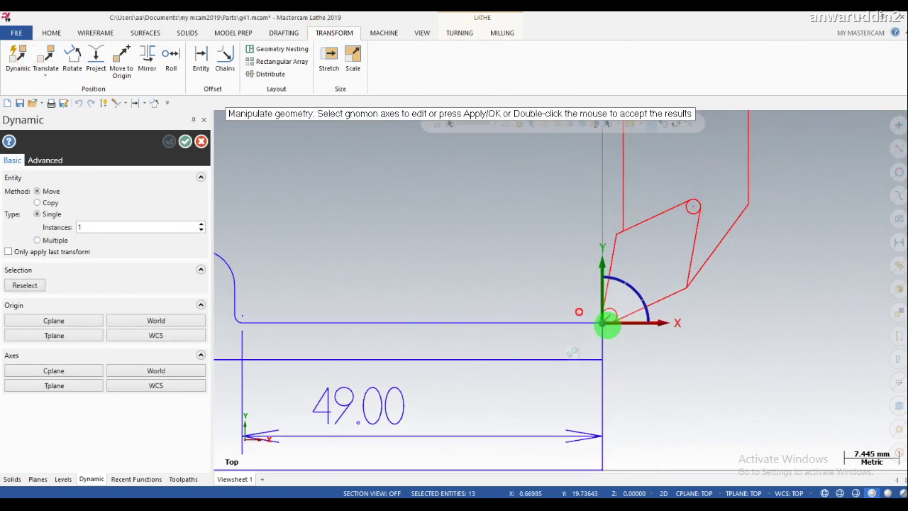
{"action": "scroll", "coordinate": [569, 349], "scroll_direction": "down", "scroll_amount": 2}
{"action": "scroll", "coordinate": [426, 330], "scroll_direction": "up", "scroll_amount": 2}
{"action": "scroll", "coordinate": [365, 327], "scroll_direction": "up", "scroll_amount": 2}
{"action": "scroll", "coordinate": [358, 316], "scroll_direction": "up", "scroll_amount": 1}
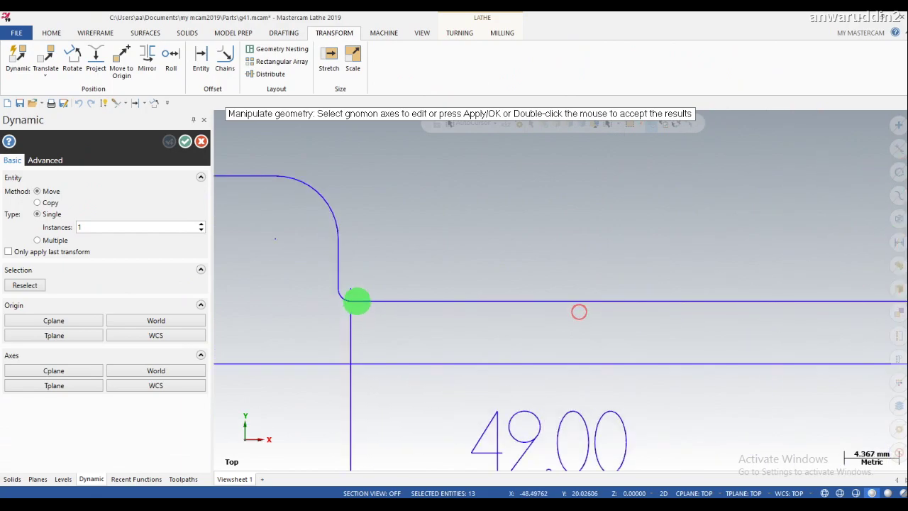
{"action": "scroll", "coordinate": [568, 323], "scroll_direction": "up", "scroll_amount": 1}
{"action": "scroll", "coordinate": [747, 313], "scroll_direction": "down", "scroll_amount": 2}
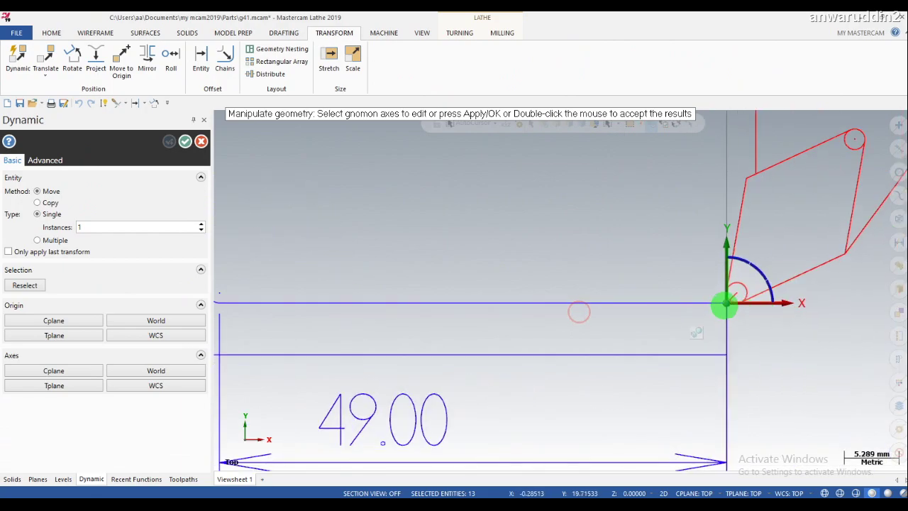
{"action": "left_click", "coordinate": [725, 304]}
{"action": "scroll", "coordinate": [714, 318], "scroll_direction": "down", "scroll_amount": 2}
{"action": "scroll", "coordinate": [630, 324], "scroll_direction": "down", "scroll_amount": 2}
{"action": "scroll", "coordinate": [518, 324], "scroll_direction": "up", "scroll_amount": 2}
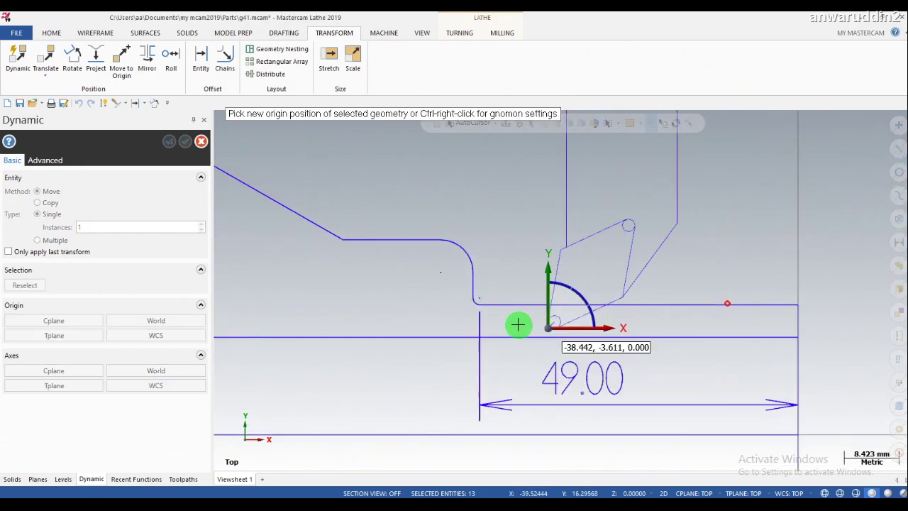
{"action": "scroll", "coordinate": [518, 325], "scroll_direction": "up", "scroll_amount": 2}
{"action": "scroll", "coordinate": [496, 314], "scroll_direction": "up", "scroll_amount": 1}
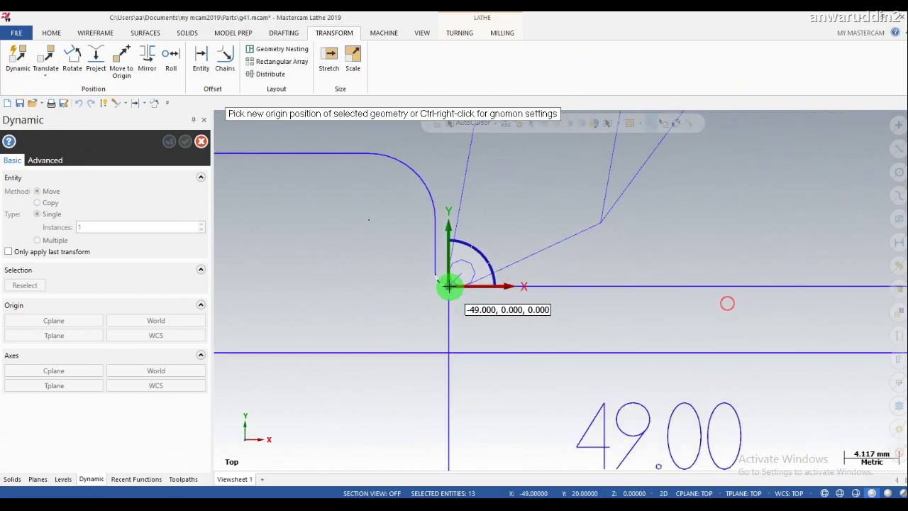
{"action": "left_click", "coordinate": [448, 285]}
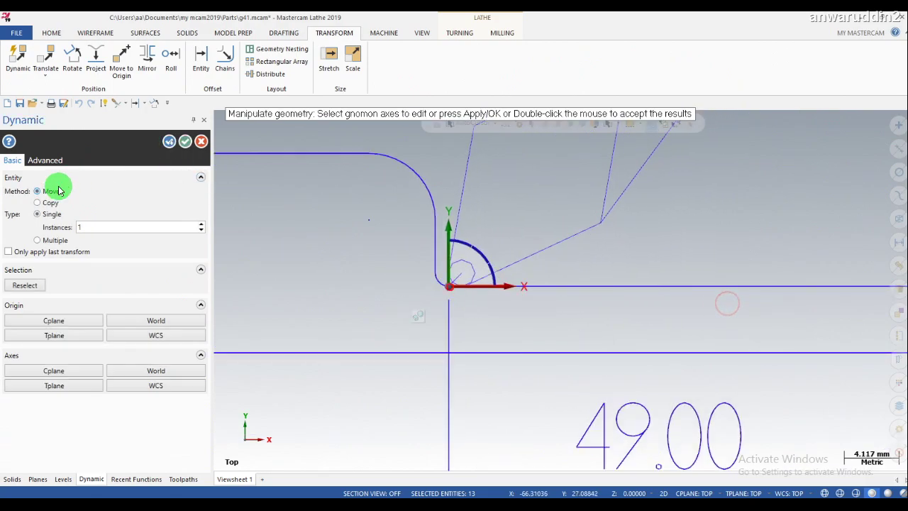
{"action": "left_click", "coordinate": [186, 144]}
- Zoom in on the tool nose at the shoulder fillet corner and bring up the Drafting tools
{"action": "scroll", "coordinate": [431, 270], "scroll_direction": "down", "scroll_amount": 1}
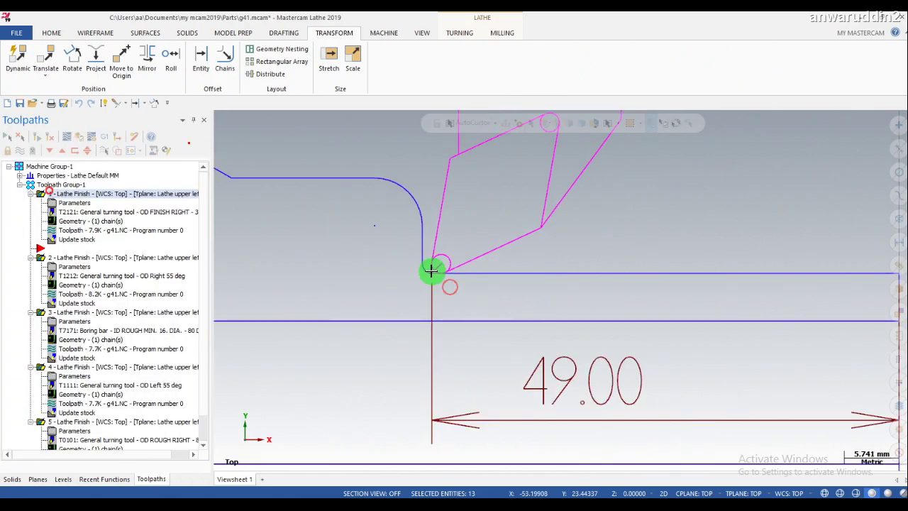
{"action": "scroll", "coordinate": [454, 308], "scroll_direction": "up", "scroll_amount": 1}
{"action": "scroll", "coordinate": [449, 305], "scroll_direction": "up", "scroll_amount": 1}
{"action": "scroll", "coordinate": [417, 250], "scroll_direction": "up", "scroll_amount": 2}
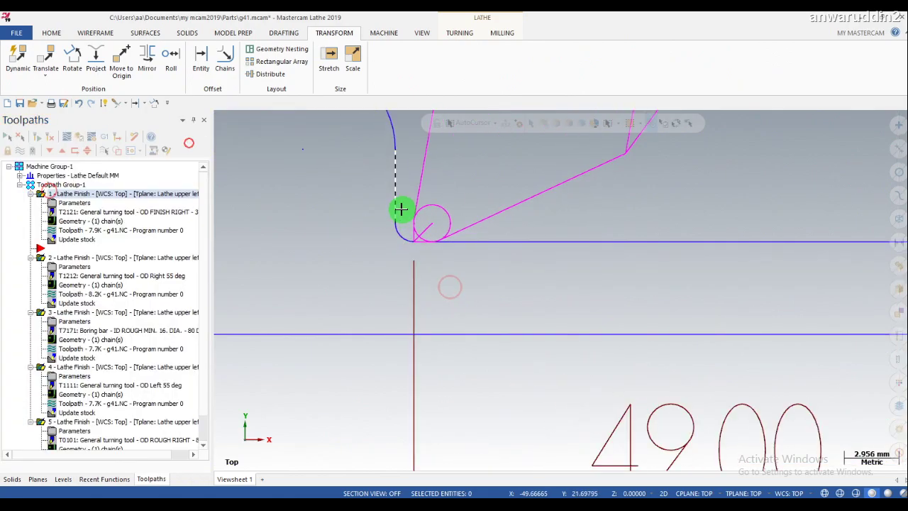
{"action": "scroll", "coordinate": [408, 214], "scroll_direction": "up", "scroll_amount": 2}
{"action": "scroll", "coordinate": [418, 228], "scroll_direction": "up", "scroll_amount": 1}
{"action": "scroll", "coordinate": [423, 238], "scroll_direction": "up", "scroll_amount": 1}
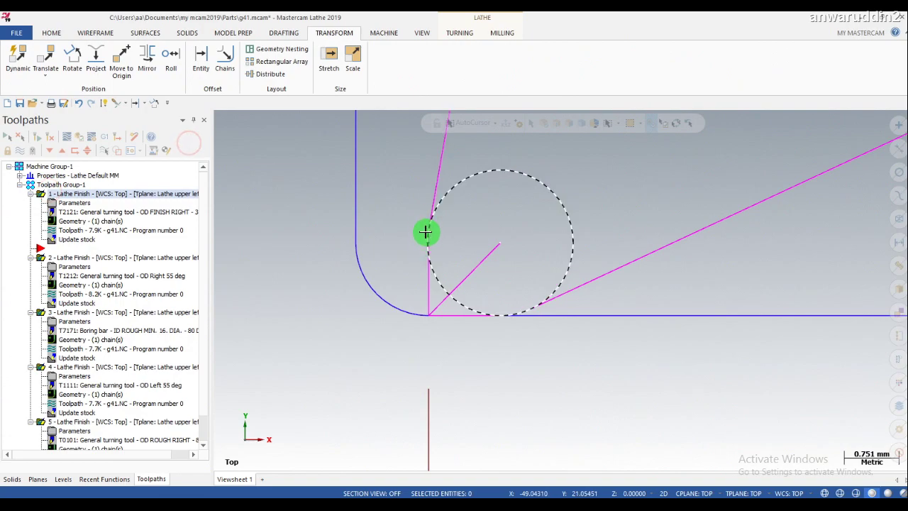
{"action": "scroll", "coordinate": [424, 245], "scroll_direction": "up", "scroll_amount": 1}
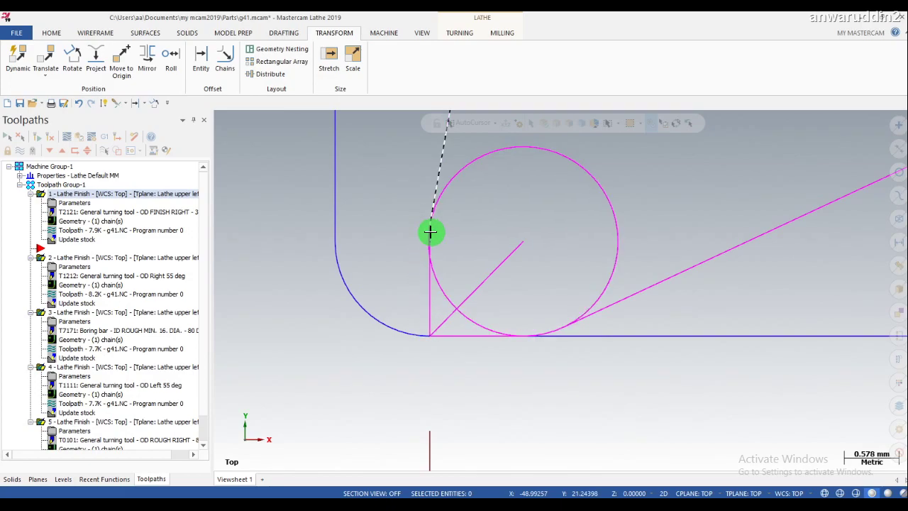
{"action": "right_click", "coordinate": [329, 312]}
{"action": "scroll", "coordinate": [369, 278], "scroll_direction": "down", "scroll_amount": 2}
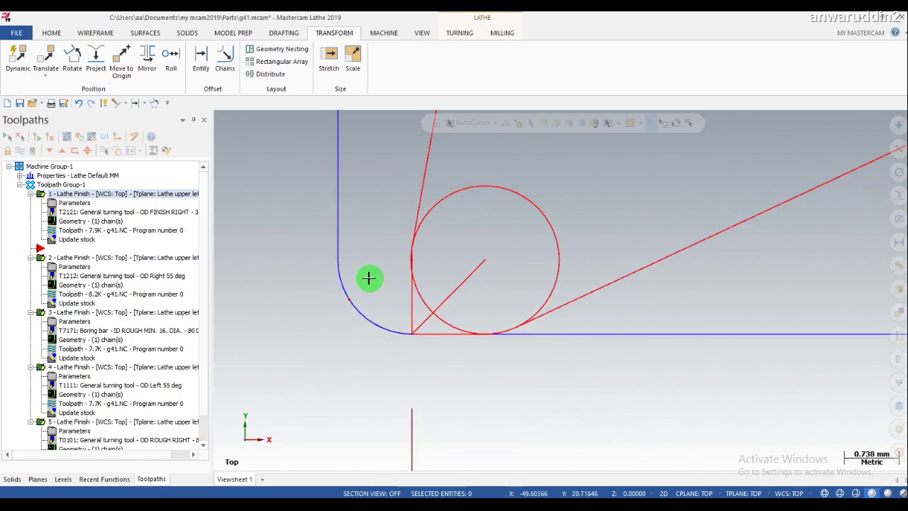
{"action": "scroll", "coordinate": [373, 276], "scroll_direction": "down", "scroll_amount": 2}
{"action": "scroll", "coordinate": [376, 275], "scroll_direction": "down", "scroll_amount": 2}
{"action": "scroll", "coordinate": [376, 275], "scroll_direction": "down", "scroll_amount": 1}
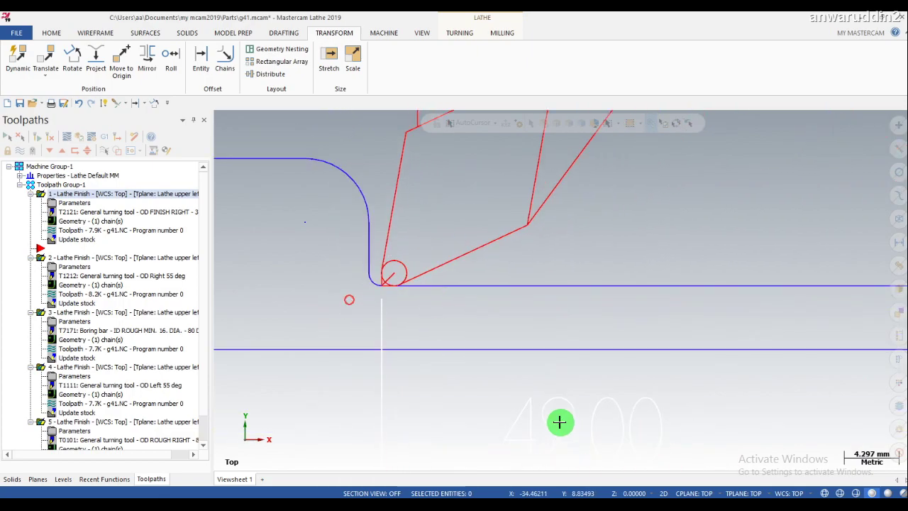
{"action": "scroll", "coordinate": [381, 267], "scroll_direction": "down", "scroll_amount": 1}
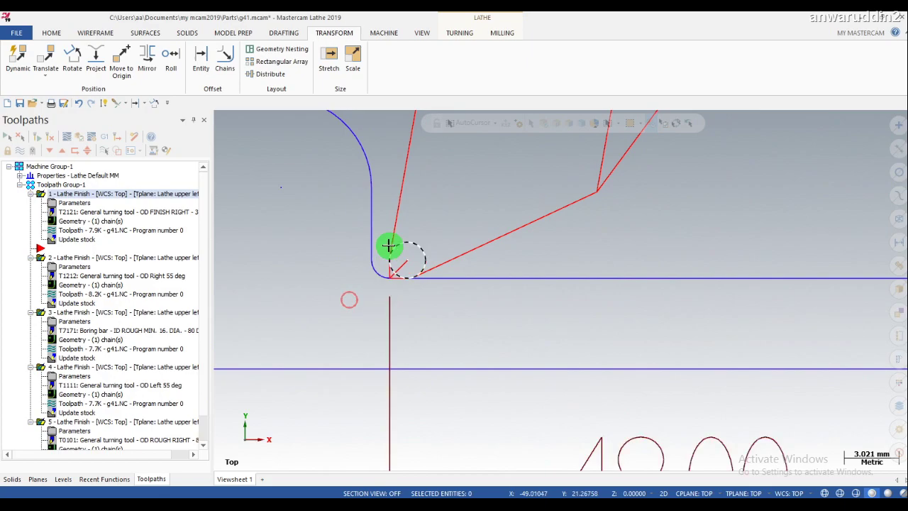
{"action": "scroll", "coordinate": [382, 297], "scroll_direction": "up", "scroll_amount": 2}
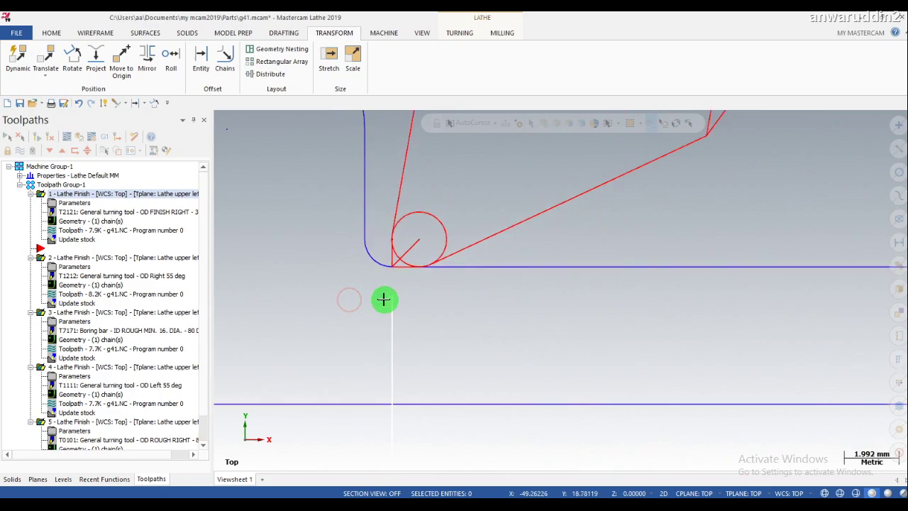
{"action": "scroll", "coordinate": [389, 278], "scroll_direction": "up", "scroll_amount": 1}
{"action": "scroll", "coordinate": [394, 255], "scroll_direction": "up", "scroll_amount": 2}
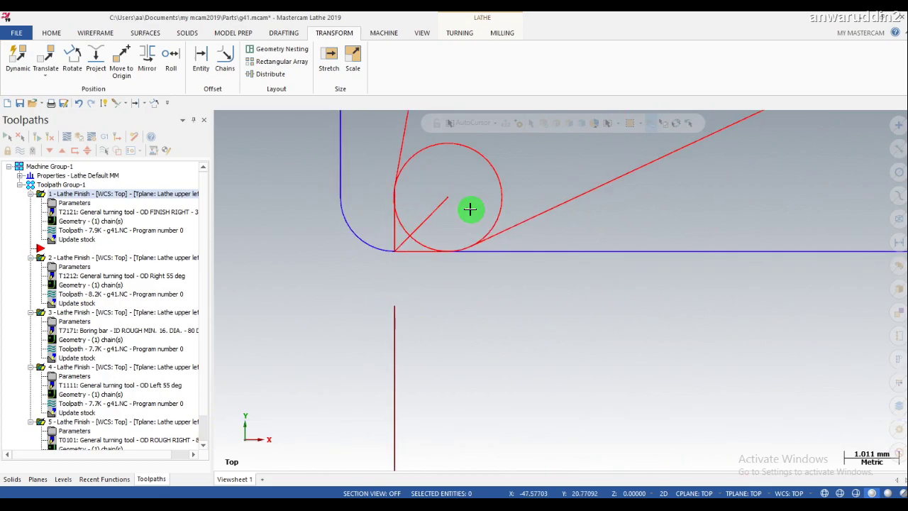
{"action": "scroll", "coordinate": [402, 246], "scroll_direction": "down", "scroll_amount": 1}
{"action": "scroll", "coordinate": [391, 259], "scroll_direction": "down", "scroll_amount": 1}
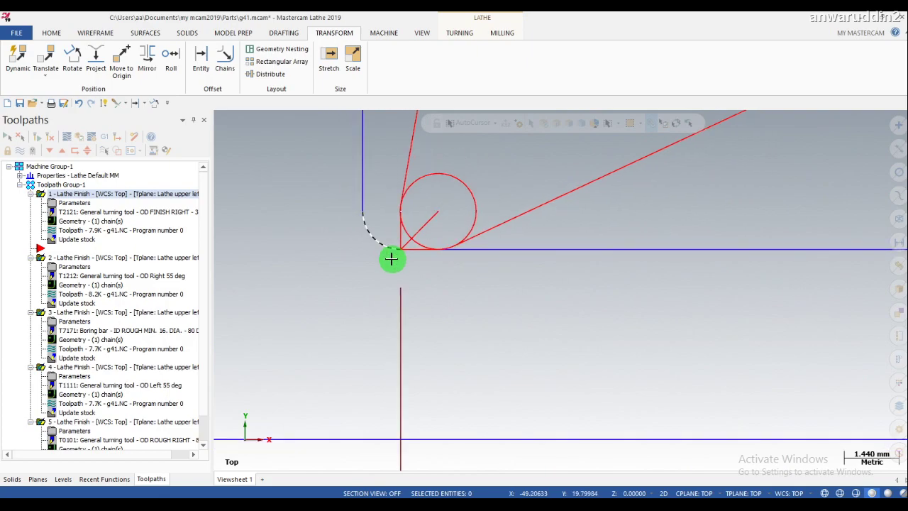
{"action": "scroll", "coordinate": [391, 259], "scroll_direction": "down", "scroll_amount": 2}
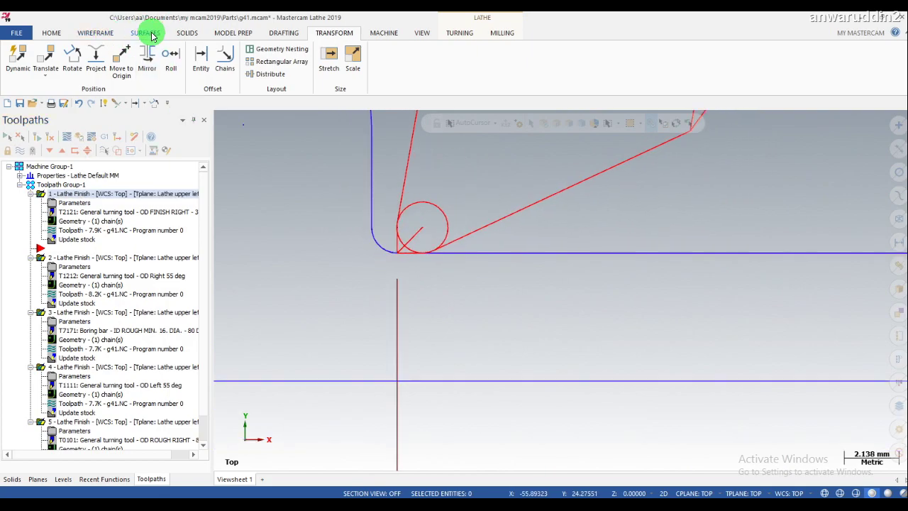
{"action": "left_click", "coordinate": [273, 34]}
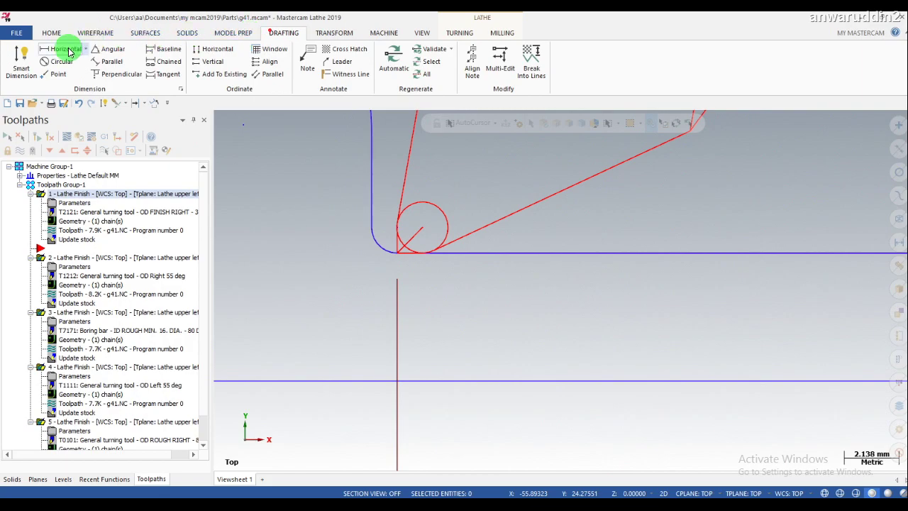
- Add a 0.98 dimension below the part from the tool's sharp corner to the nose-circle contact point
{"action": "scroll", "coordinate": [399, 252], "scroll_direction": "up", "scroll_amount": 2}
{"action": "scroll", "coordinate": [406, 255], "scroll_direction": "up", "scroll_amount": 1}
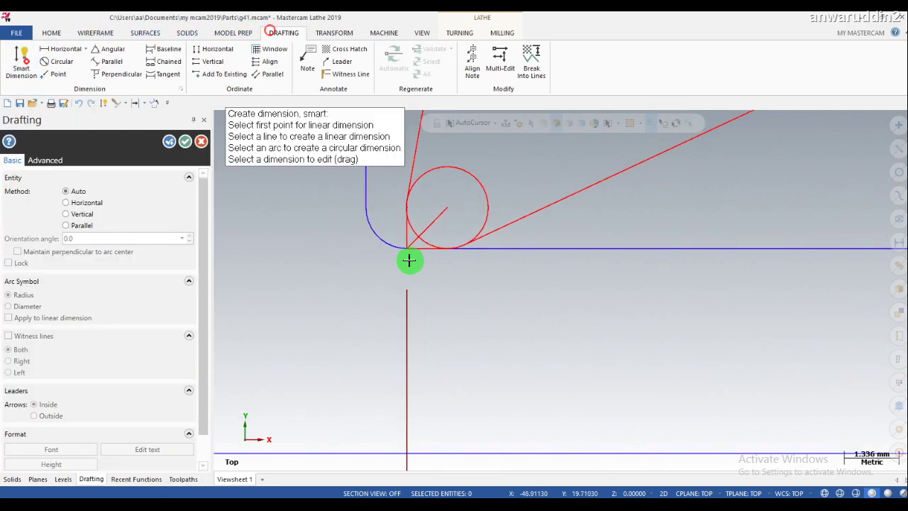
{"action": "left_click", "coordinate": [405, 247]}
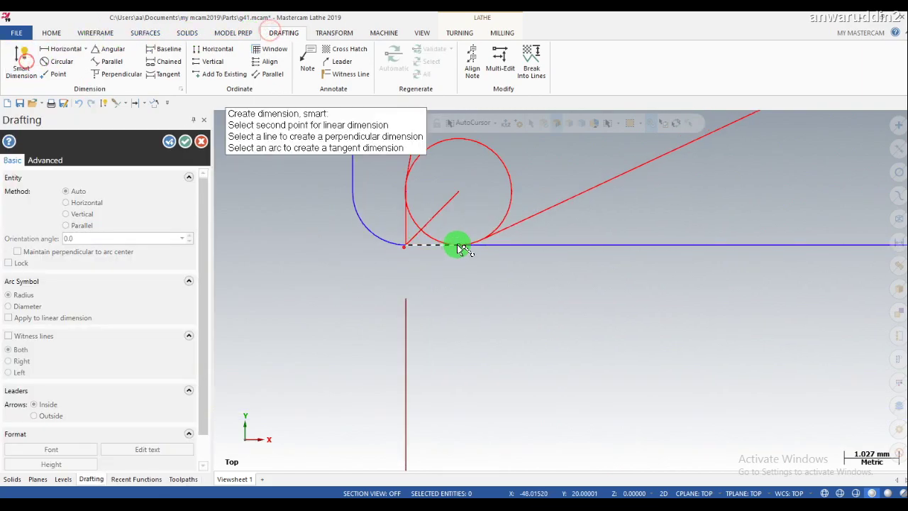
{"action": "left_click", "coordinate": [456, 244]}
{"action": "scroll", "coordinate": [442, 265], "scroll_direction": "down", "scroll_amount": 2}
{"action": "scroll", "coordinate": [446, 265], "scroll_direction": "down", "scroll_amount": 1}
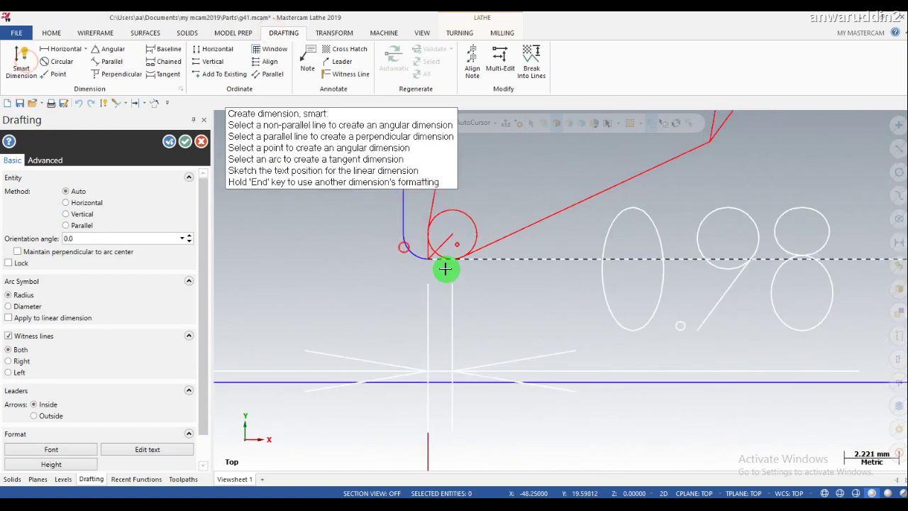
{"action": "scroll", "coordinate": [446, 268], "scroll_direction": "down", "scroll_amount": 2}
{"action": "scroll", "coordinate": [454, 284], "scroll_direction": "down", "scroll_amount": 2}
{"action": "scroll", "coordinate": [419, 305], "scroll_direction": "down", "scroll_amount": 1}
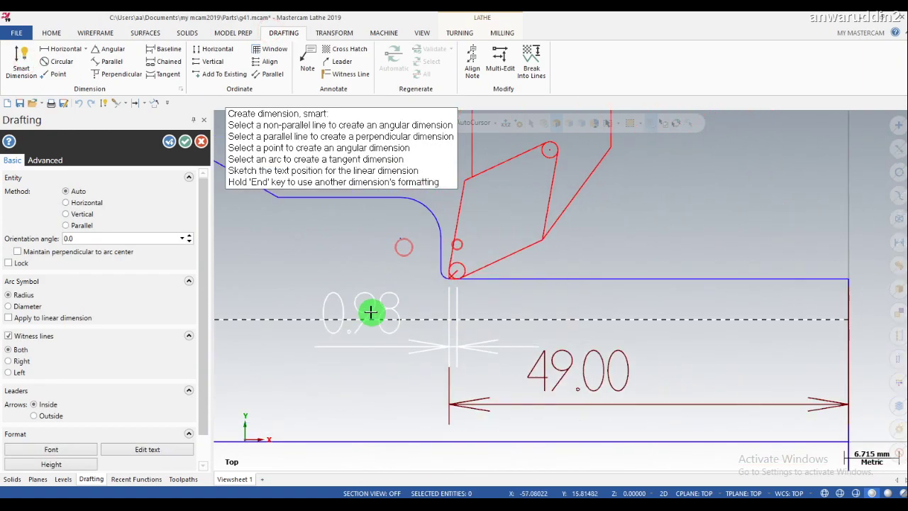
{"action": "left_click", "coordinate": [380, 349]}
{"action": "scroll", "coordinate": [469, 302], "scroll_direction": "up", "scroll_amount": 1}
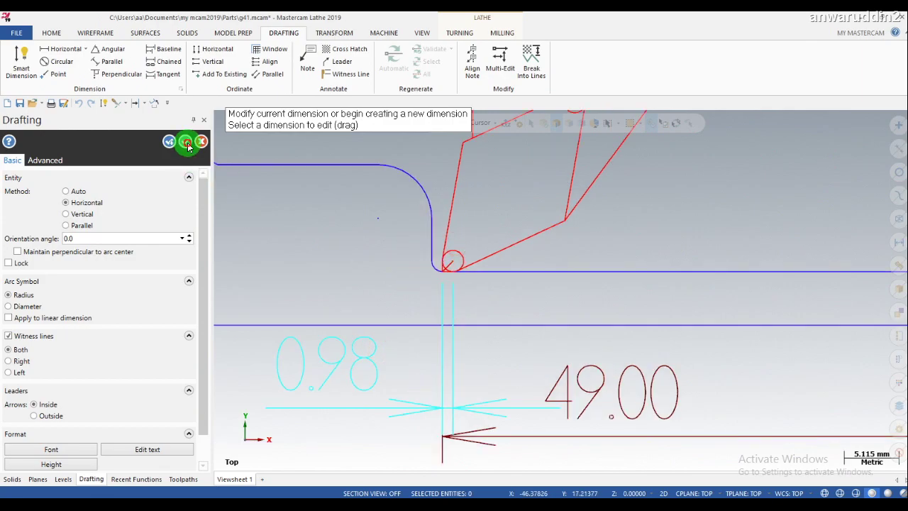
{"action": "left_click", "coordinate": [186, 142]}
{"action": "scroll", "coordinate": [457, 298], "scroll_direction": "up", "scroll_amount": 1}
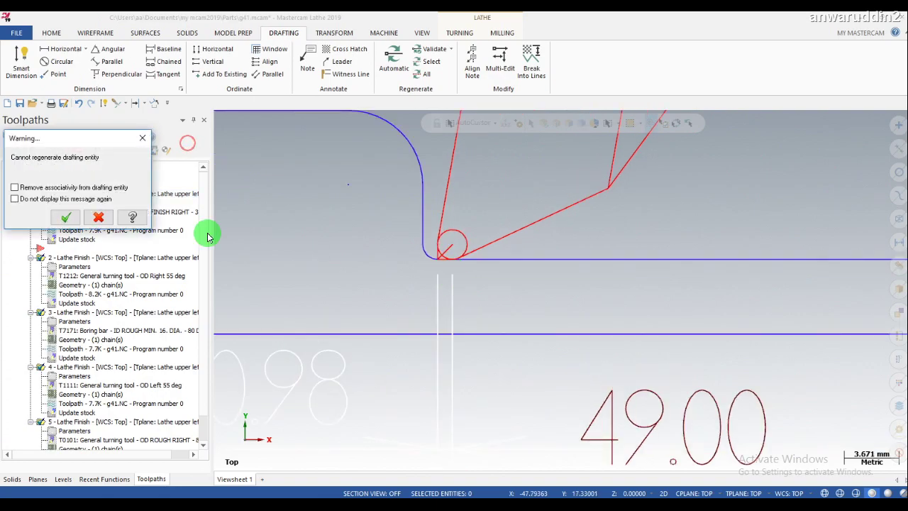
- Dismiss the regeneration warning and zoom out to show the tool tip with the 0.98 and 49.00 dimensions
{"action": "left_click", "coordinate": [142, 138]}
{"action": "scroll", "coordinate": [457, 288], "scroll_direction": "down", "scroll_amount": 1}
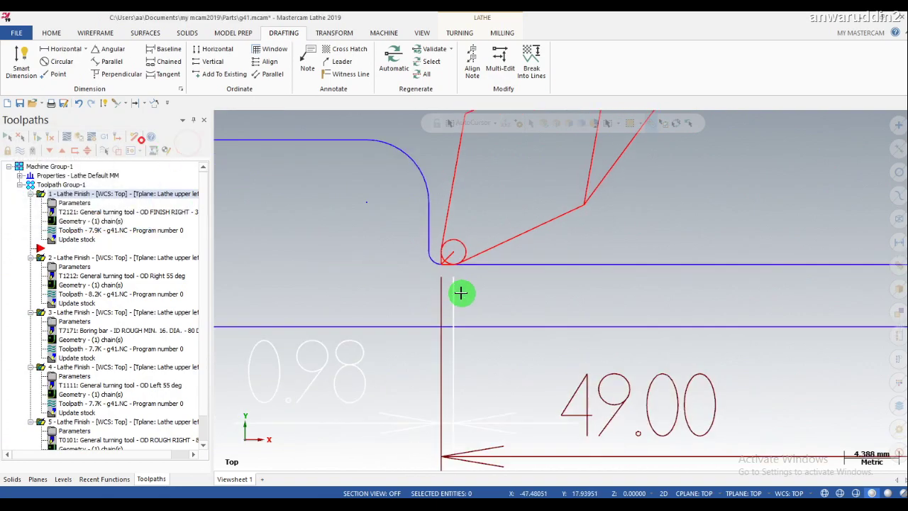
{"action": "scroll", "coordinate": [452, 285], "scroll_direction": "down", "scroll_amount": 1}
{"action": "scroll", "coordinate": [451, 281], "scroll_direction": "up", "scroll_amount": 1}
{"action": "scroll", "coordinate": [445, 266], "scroll_direction": "up", "scroll_amount": 1}
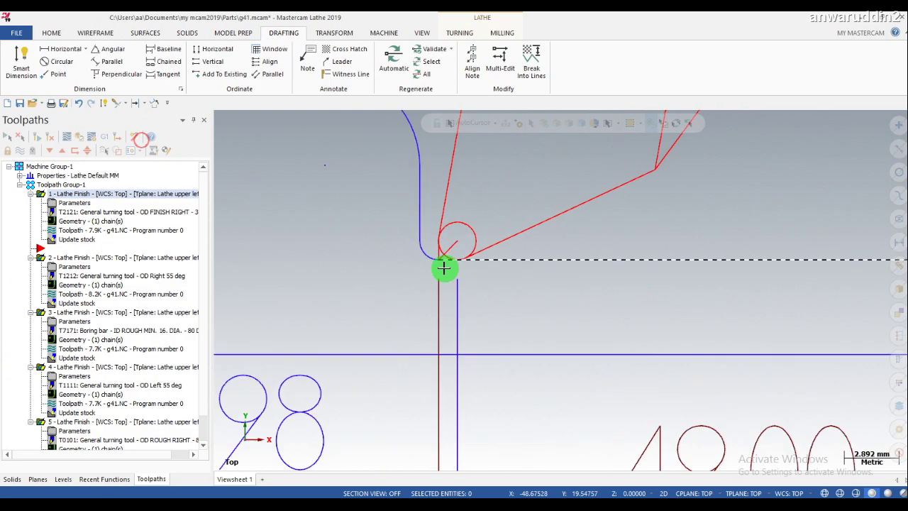
{"action": "scroll", "coordinate": [447, 262], "scroll_direction": "up", "scroll_amount": 1}
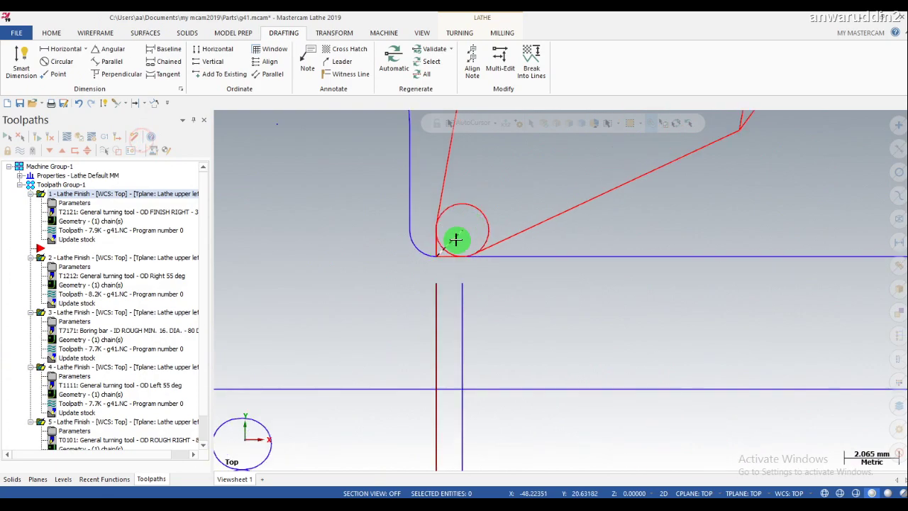
{"action": "scroll", "coordinate": [457, 239], "scroll_direction": "up", "scroll_amount": 1}
{"action": "scroll", "coordinate": [457, 273], "scroll_direction": "up", "scroll_amount": 1}
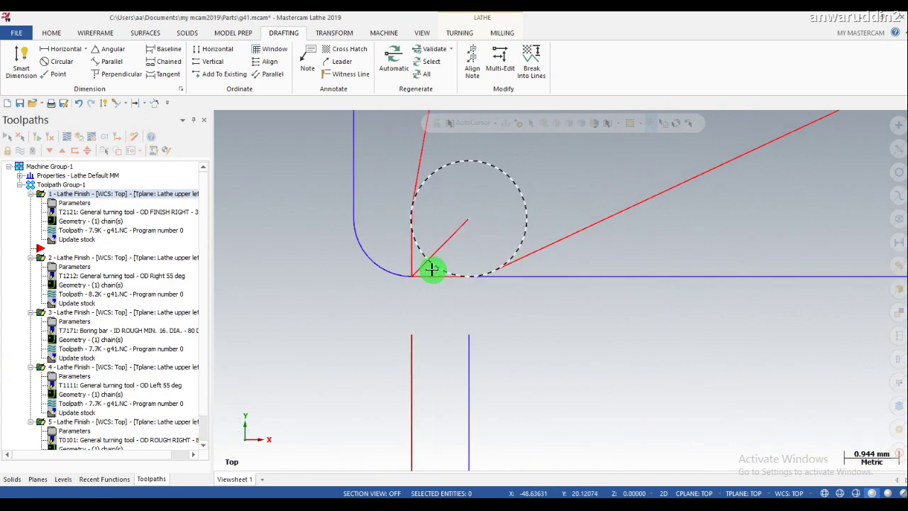
{"action": "scroll", "coordinate": [416, 279], "scroll_direction": "up", "scroll_amount": 1}
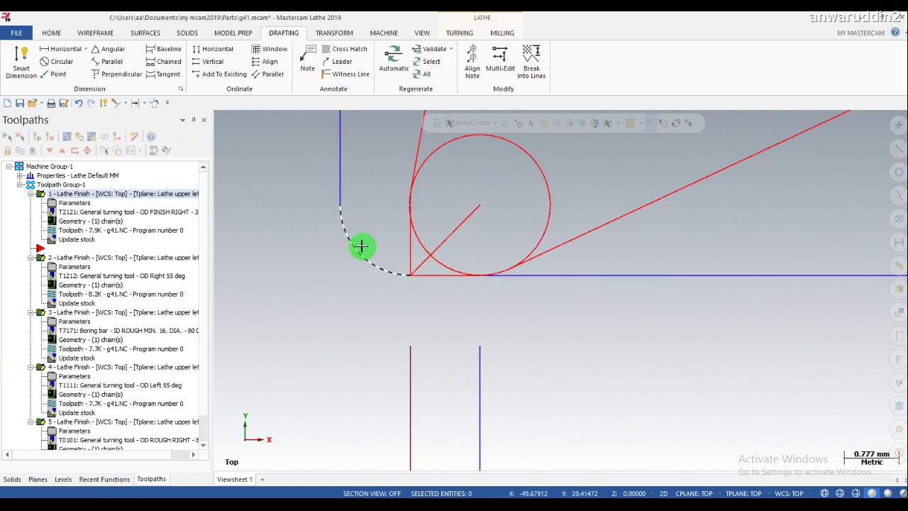
{"action": "scroll", "coordinate": [375, 333], "scroll_direction": "down", "scroll_amount": 1}
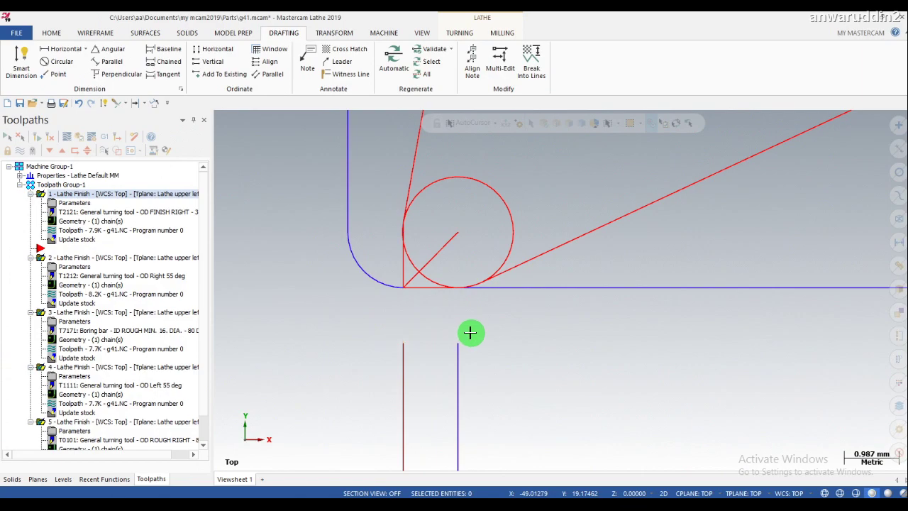
{"action": "scroll", "coordinate": [470, 333], "scroll_direction": "down", "scroll_amount": 1}
{"action": "scroll", "coordinate": [472, 333], "scroll_direction": "down", "scroll_amount": 2}
{"action": "scroll", "coordinate": [472, 333], "scroll_direction": "down", "scroll_amount": 2}
{"action": "scroll", "coordinate": [473, 335], "scroll_direction": "down", "scroll_amount": 1}
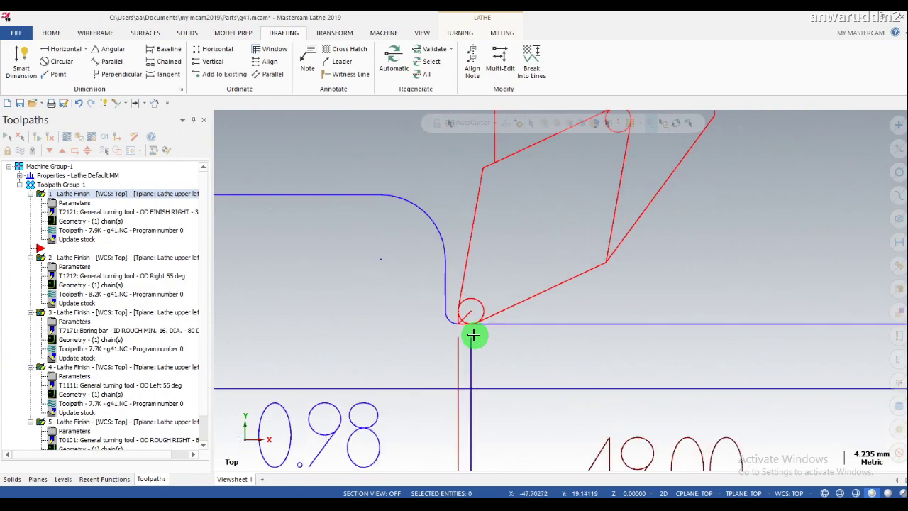
{"action": "scroll", "coordinate": [474, 302], "scroll_direction": "up", "scroll_amount": 1}
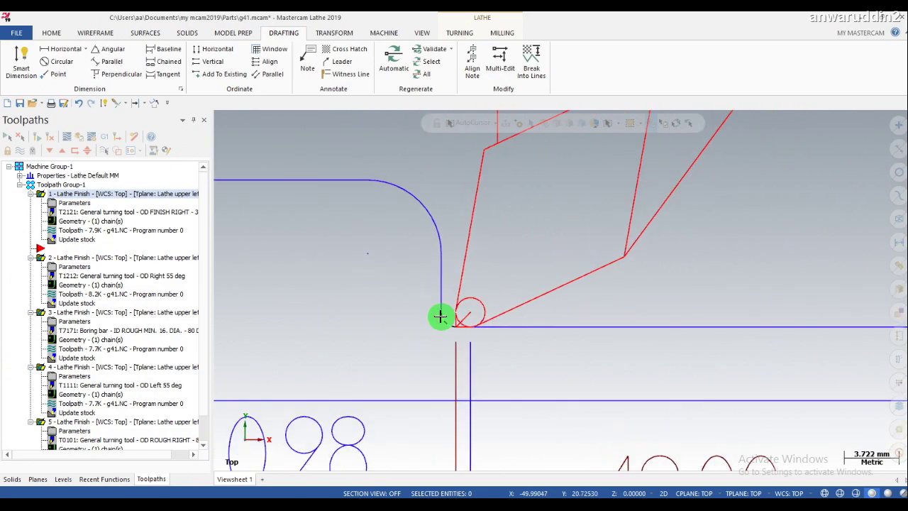
{"action": "scroll", "coordinate": [401, 335], "scroll_direction": "down", "scroll_amount": 3}
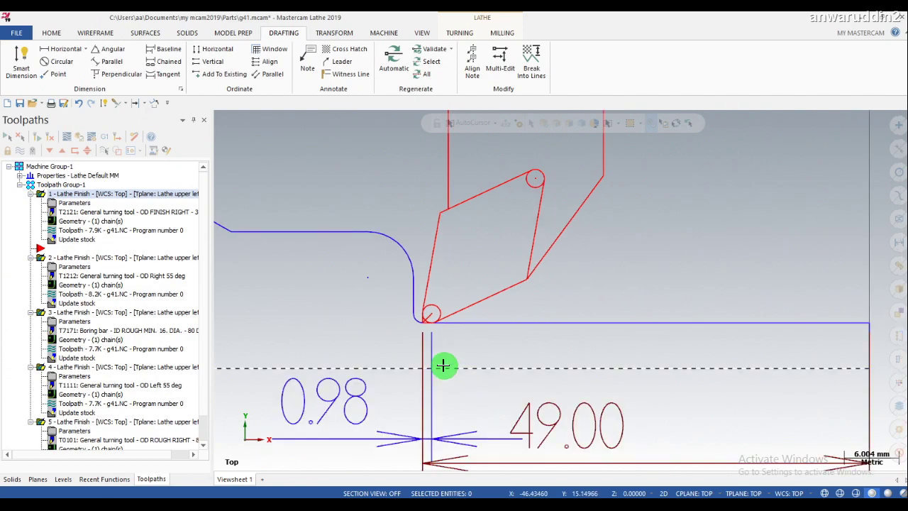
{"action": "scroll", "coordinate": [537, 420], "scroll_direction": "up", "scroll_amount": 1}
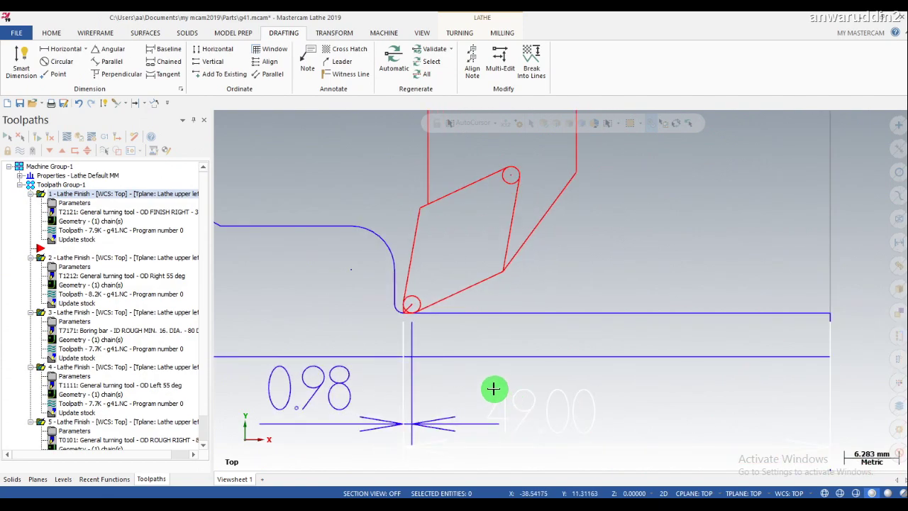
{"action": "scroll", "coordinate": [494, 388], "scroll_direction": "down", "scroll_amount": 1}
{"action": "scroll", "coordinate": [495, 385], "scroll_direction": "down", "scroll_amount": 1}
{"action": "scroll", "coordinate": [491, 385], "scroll_direction": "down", "scroll_amount": 2}
{"action": "scroll", "coordinate": [490, 384], "scroll_direction": "down", "scroll_amount": 1}
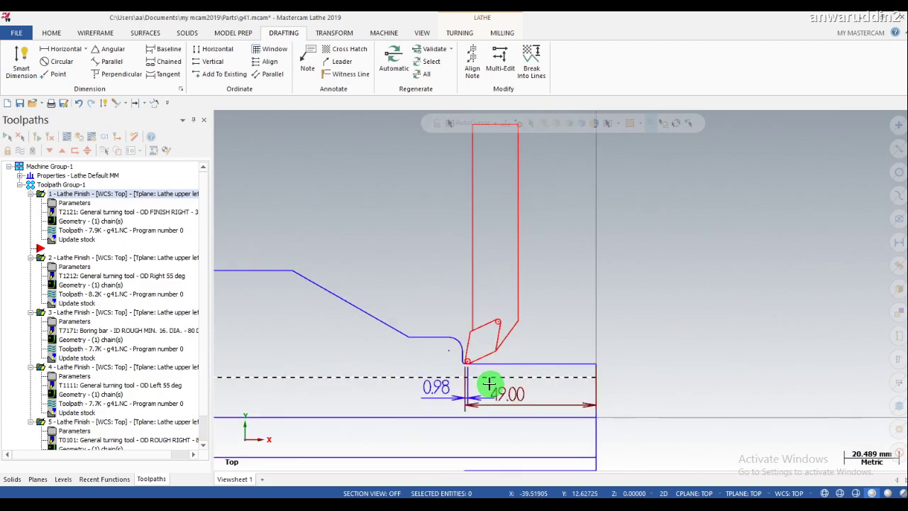
{"action": "scroll", "coordinate": [490, 384], "scroll_direction": "down", "scroll_amount": 1}
{"action": "scroll", "coordinate": [489, 381], "scroll_direction": "down", "scroll_amount": 2}
{"action": "scroll", "coordinate": [489, 381], "scroll_direction": "down", "scroll_amount": 1}
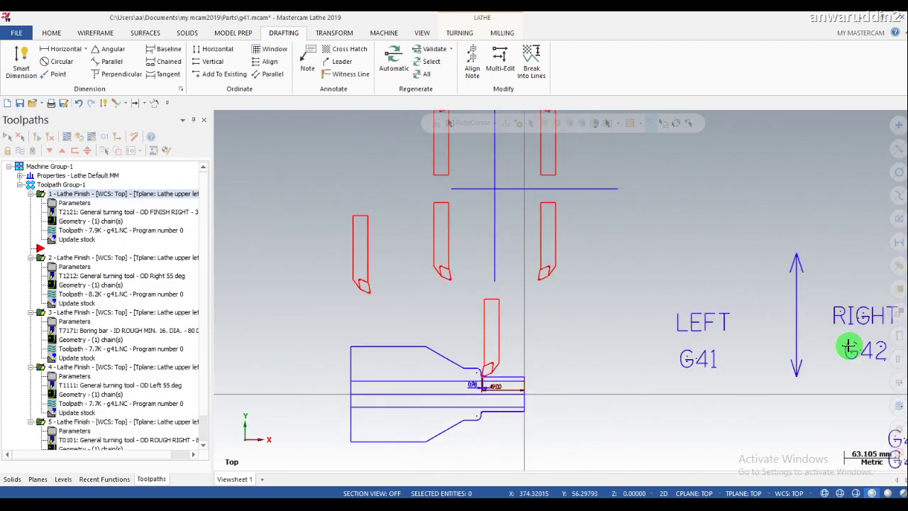
{"action": "scroll", "coordinate": [507, 365], "scroll_direction": "down", "scroll_amount": 1}
{"action": "scroll", "coordinate": [508, 363], "scroll_direction": "up", "scroll_amount": 2}
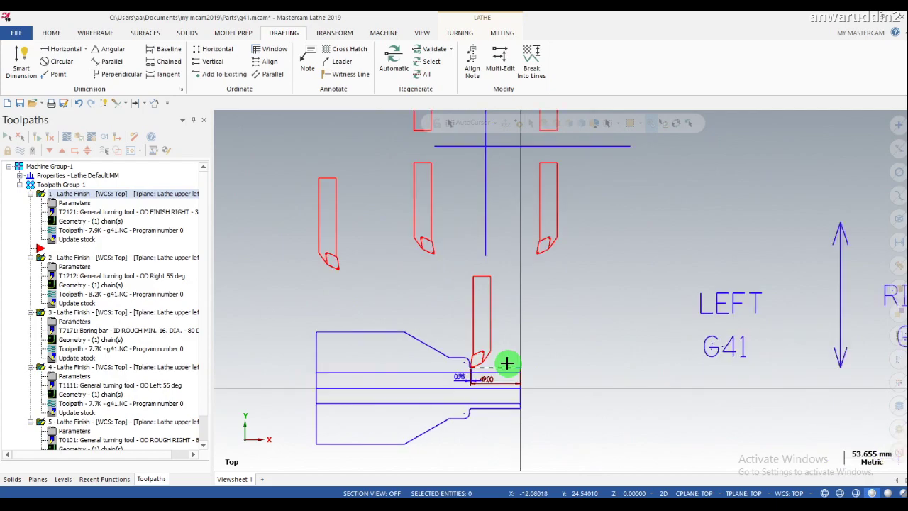
{"action": "scroll", "coordinate": [508, 366], "scroll_direction": "up", "scroll_amount": 1}
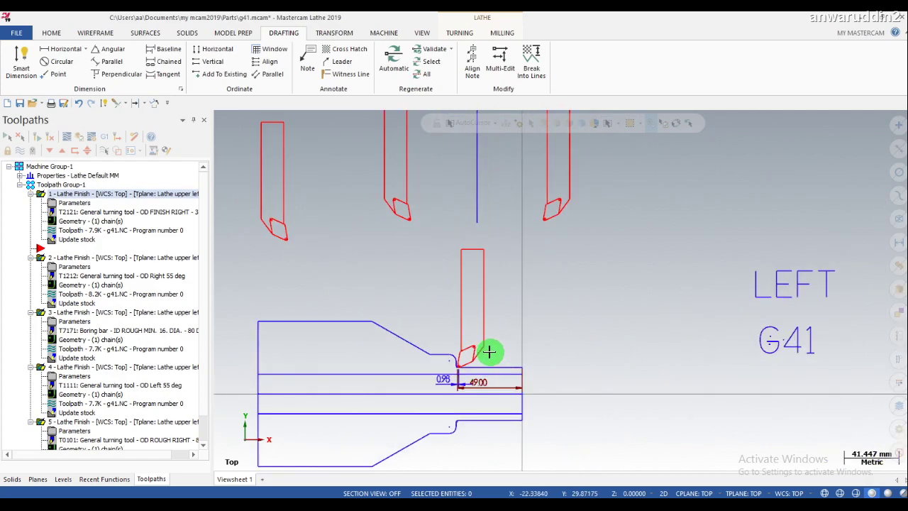
{"action": "scroll", "coordinate": [430, 343], "scroll_direction": "down", "scroll_amount": 1}
{"action": "scroll", "coordinate": [462, 371], "scroll_direction": "up", "scroll_amount": 1}
{"action": "scroll", "coordinate": [460, 357], "scroll_direction": "up", "scroll_amount": 1}
{"action": "scroll", "coordinate": [458, 341], "scroll_direction": "up", "scroll_amount": 1}
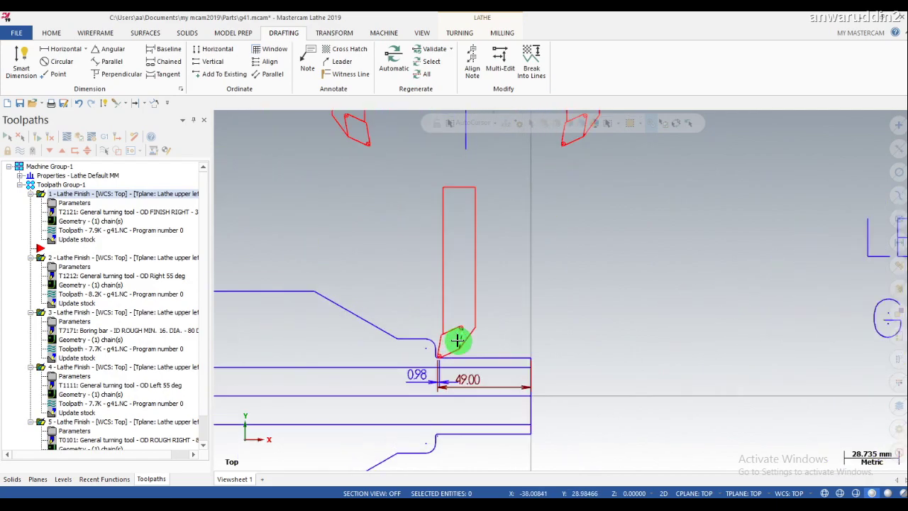
{"action": "scroll", "coordinate": [455, 356], "scroll_direction": "up", "scroll_amount": 2}
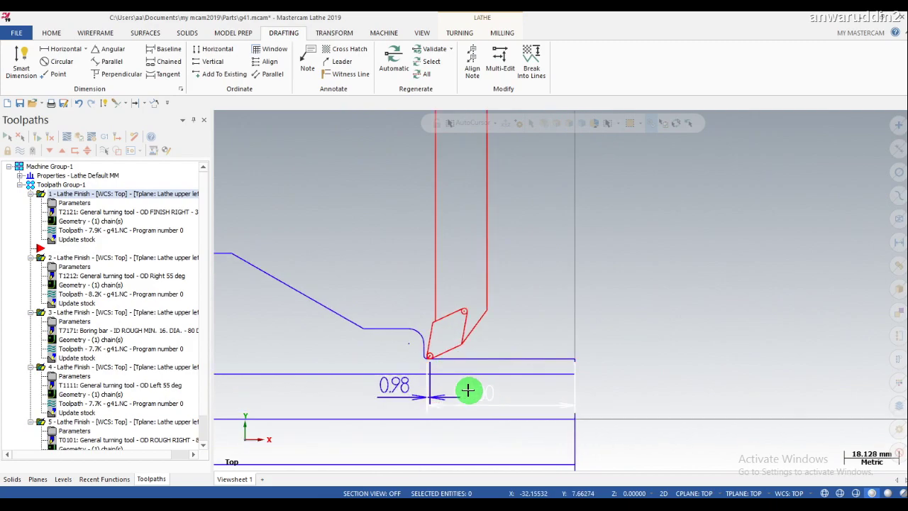
{"action": "scroll", "coordinate": [472, 391], "scroll_direction": "down", "scroll_amount": 1}
{"action": "scroll", "coordinate": [468, 393], "scroll_direction": "down", "scroll_amount": 1}
{"action": "scroll", "coordinate": [416, 381], "scroll_direction": "up", "scroll_amount": 2}
{"action": "scroll", "coordinate": [389, 324], "scroll_direction": "up", "scroll_amount": 1}
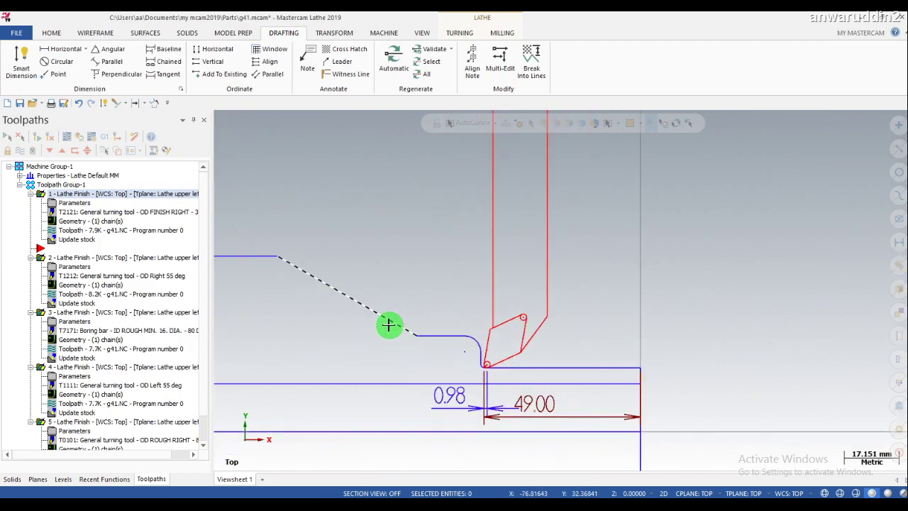
{"action": "scroll", "coordinate": [426, 357], "scroll_direction": "down", "scroll_amount": 1}
{"action": "scroll", "coordinate": [517, 335], "scroll_direction": "down", "scroll_amount": 1}
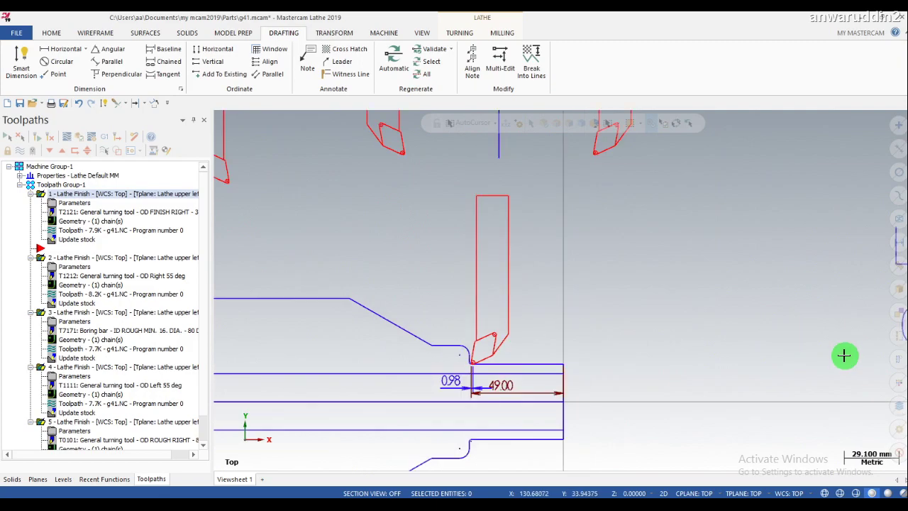
- Restrict selection to red entities and window-select the 13-entity red tool outline
{"action": "left_click", "coordinate": [897, 385]}
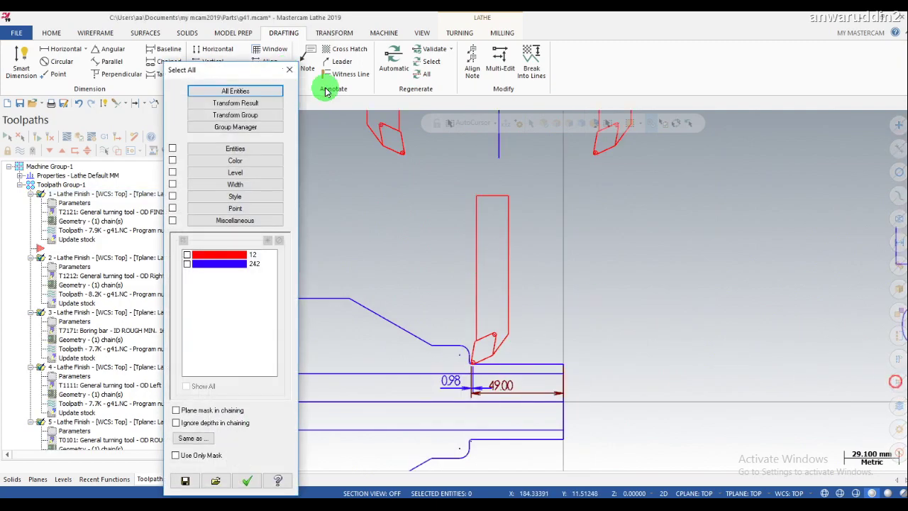
{"action": "left_click", "coordinate": [287, 70]}
{"action": "left_click", "coordinate": [898, 384]}
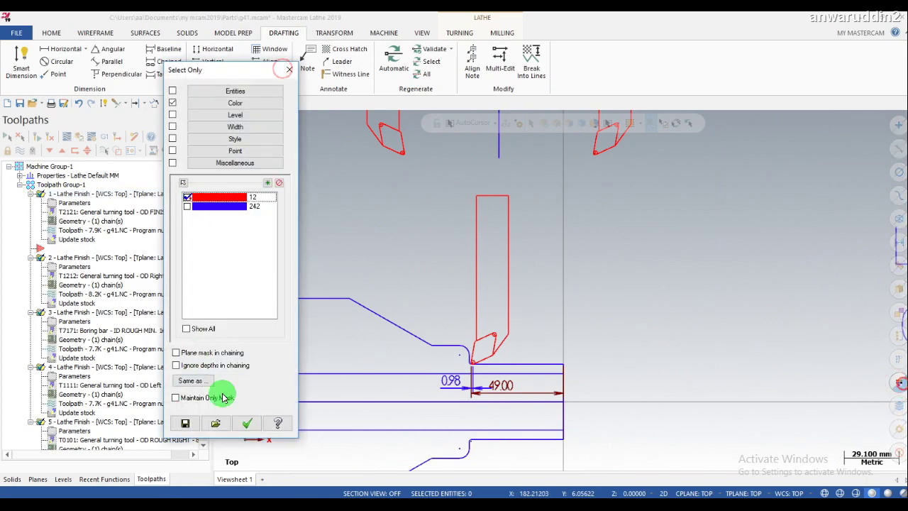
{"action": "left_click", "coordinate": [245, 423]}
{"action": "left_click_drag", "start_coordinate": [448, 169], "coordinate": [524, 383]}
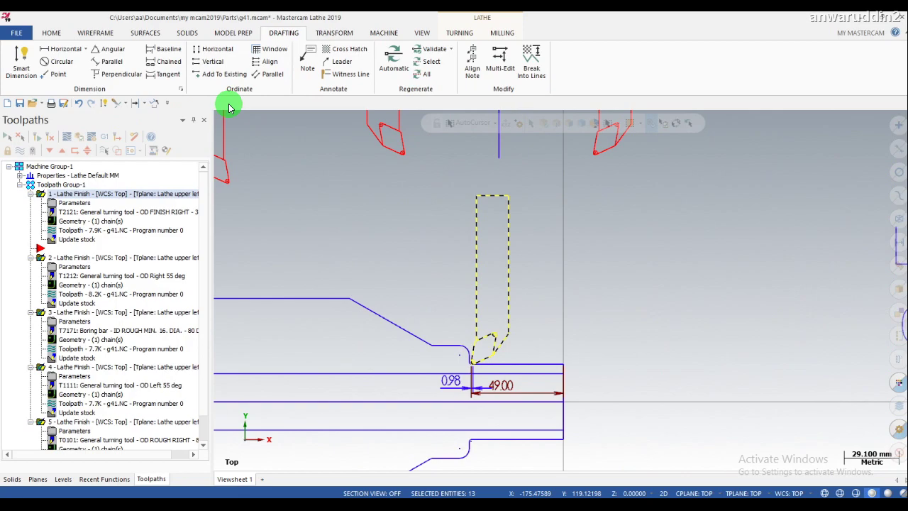
{"action": "left_click", "coordinate": [344, 34]}
- Start a dynamic move of the tool with the gnomon origin at the tool nose
{"action": "left_click", "coordinate": [19, 56]}
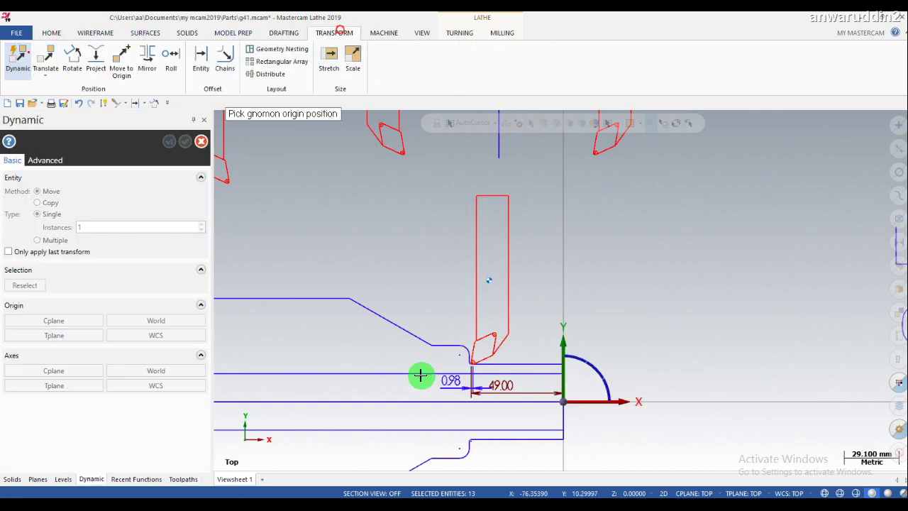
{"action": "scroll", "coordinate": [454, 376], "scroll_direction": "up", "scroll_amount": 1}
{"action": "scroll", "coordinate": [490, 379], "scroll_direction": "up", "scroll_amount": 2}
{"action": "scroll", "coordinate": [454, 330], "scroll_direction": "up", "scroll_amount": 2}
{"action": "scroll", "coordinate": [442, 324], "scroll_direction": "up", "scroll_amount": 3}
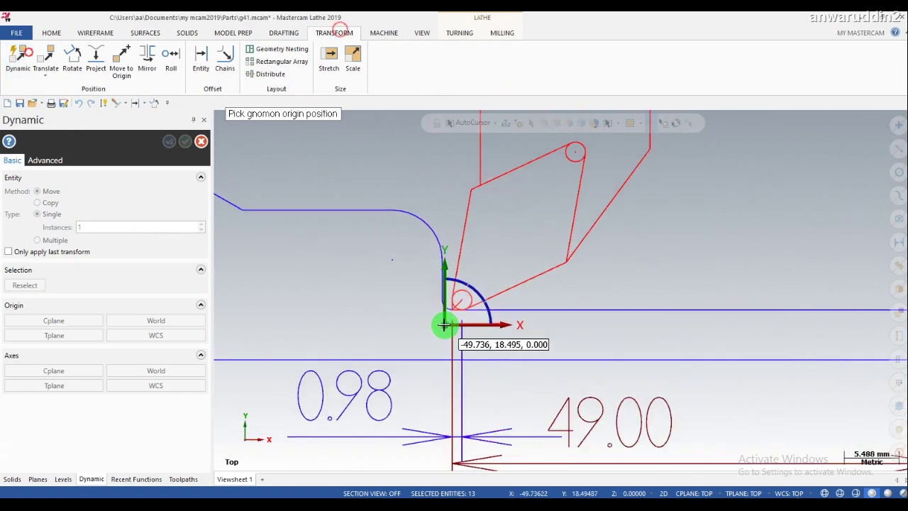
{"action": "scroll", "coordinate": [446, 312], "scroll_direction": "up", "scroll_amount": 3}
{"action": "scroll", "coordinate": [455, 291], "scroll_direction": "up", "scroll_amount": 3}
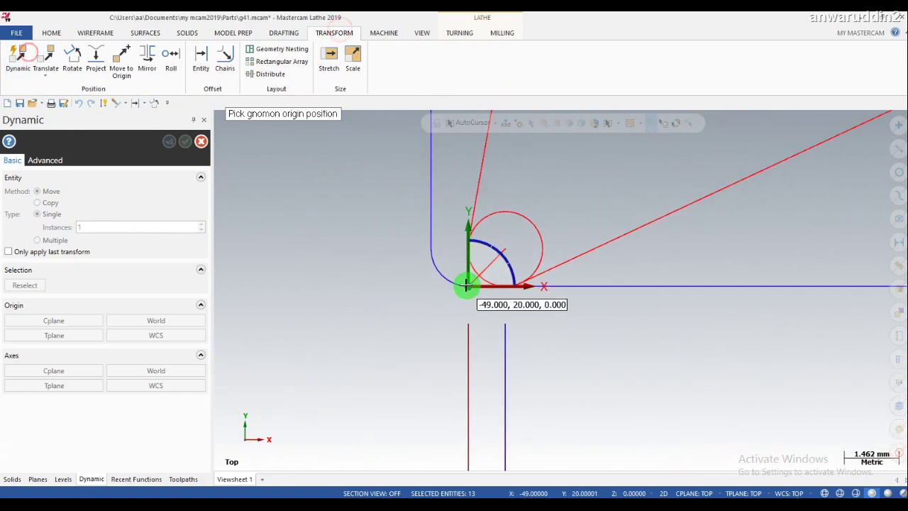
{"action": "left_click", "coordinate": [466, 285]}
{"action": "scroll", "coordinate": [496, 326], "scroll_direction": "down", "scroll_amount": 3}
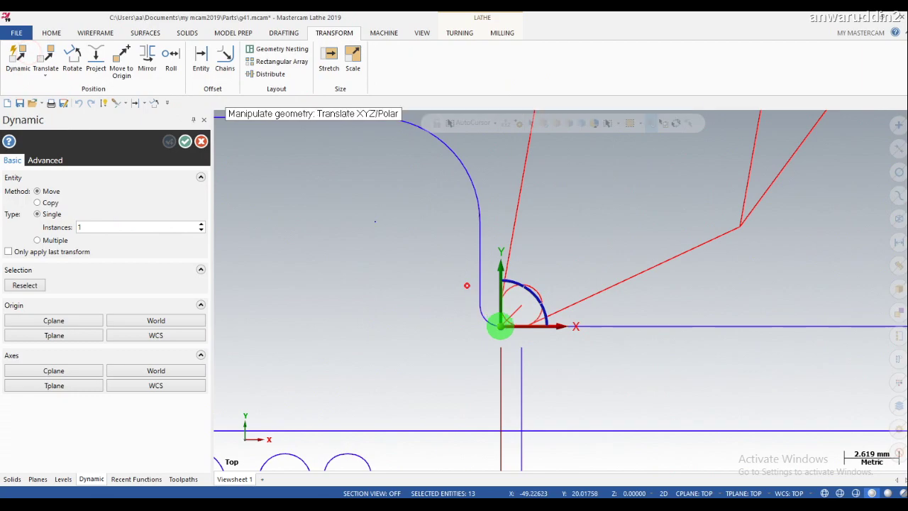
- Place the tool nose on the chamfer corner at X-21, Y10 and accept the move
{"action": "left_click", "coordinate": [500, 327]}
{"action": "scroll", "coordinate": [588, 389], "scroll_direction": "down", "scroll_amount": 1}
{"action": "scroll", "coordinate": [592, 392], "scroll_direction": "down", "scroll_amount": 3}
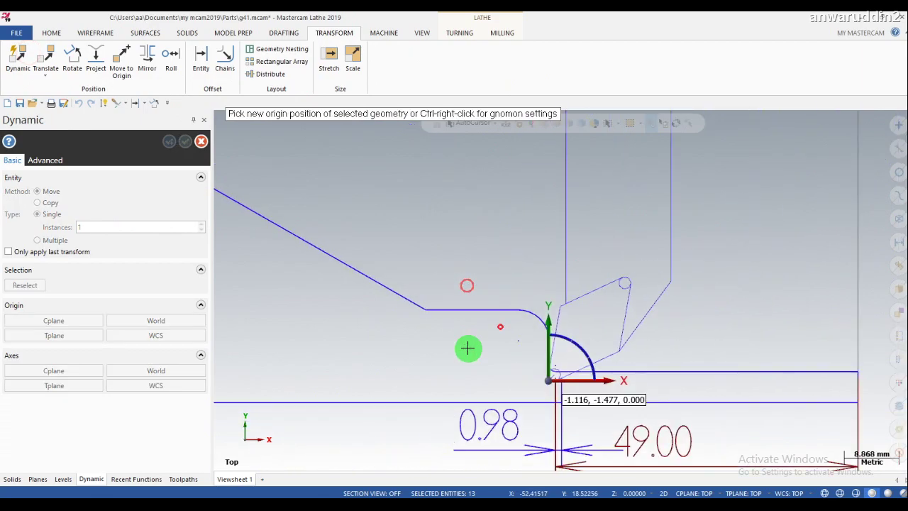
{"action": "scroll", "coordinate": [458, 337], "scroll_direction": "up", "scroll_amount": 2}
{"action": "scroll", "coordinate": [426, 316], "scroll_direction": "up", "scroll_amount": 1}
{"action": "scroll", "coordinate": [404, 299], "scroll_direction": "up", "scroll_amount": 1}
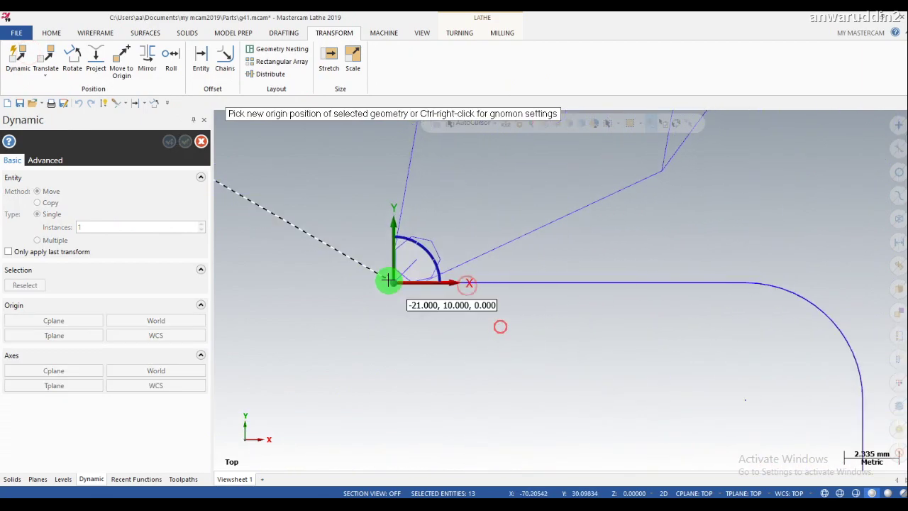
{"action": "left_click", "coordinate": [392, 281]}
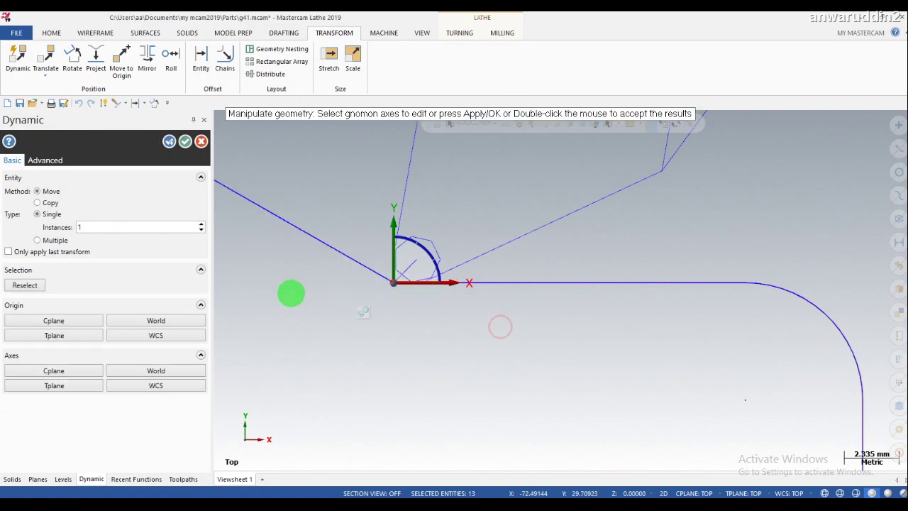
{"action": "left_click", "coordinate": [183, 144]}
{"action": "scroll", "coordinate": [357, 244], "scroll_direction": "down", "scroll_amount": 1}
- Clear the selection and start a Smart Dimension from the tool-nose corner to the part's right end
{"action": "right_click", "coordinate": [501, 356]}
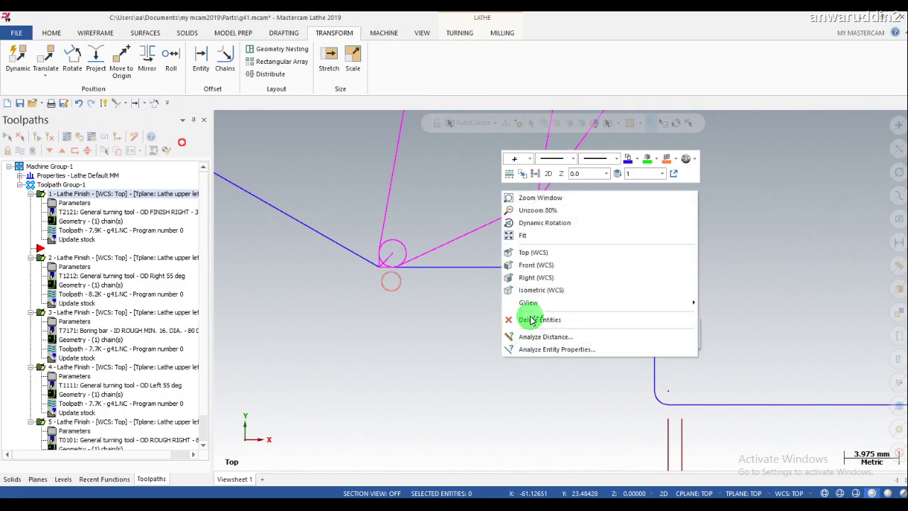
{"action": "scroll", "coordinate": [376, 239], "scroll_direction": "up", "scroll_amount": 2}
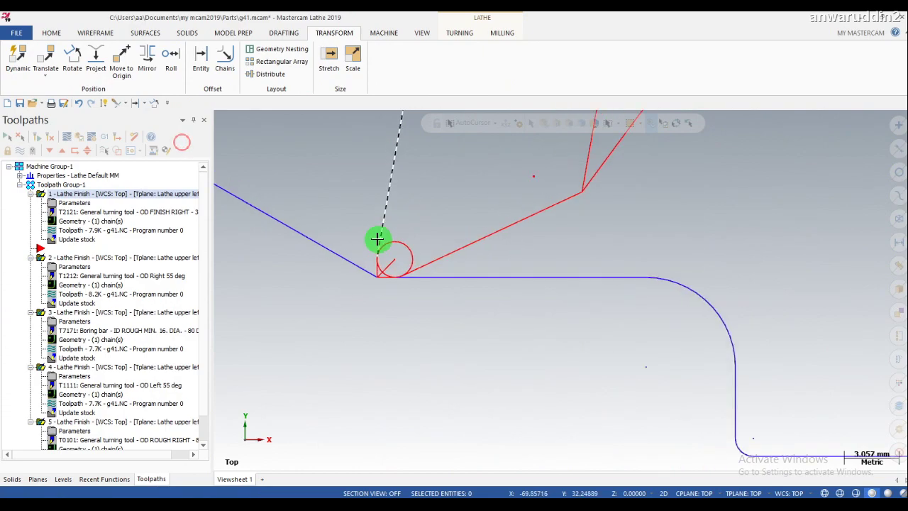
{"action": "scroll", "coordinate": [376, 254], "scroll_direction": "up", "scroll_amount": 2}
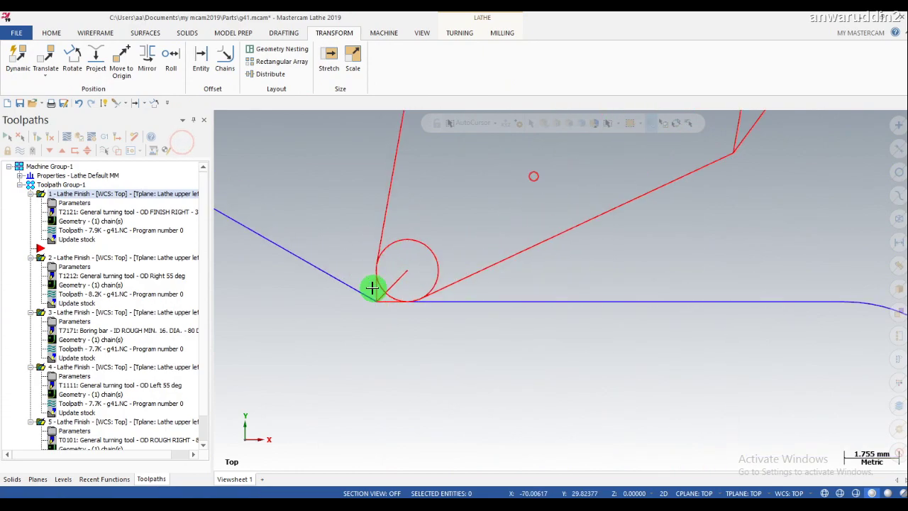
{"action": "scroll", "coordinate": [373, 273], "scroll_direction": "down", "scroll_amount": 2}
{"action": "scroll", "coordinate": [367, 262], "scroll_direction": "down", "scroll_amount": 1}
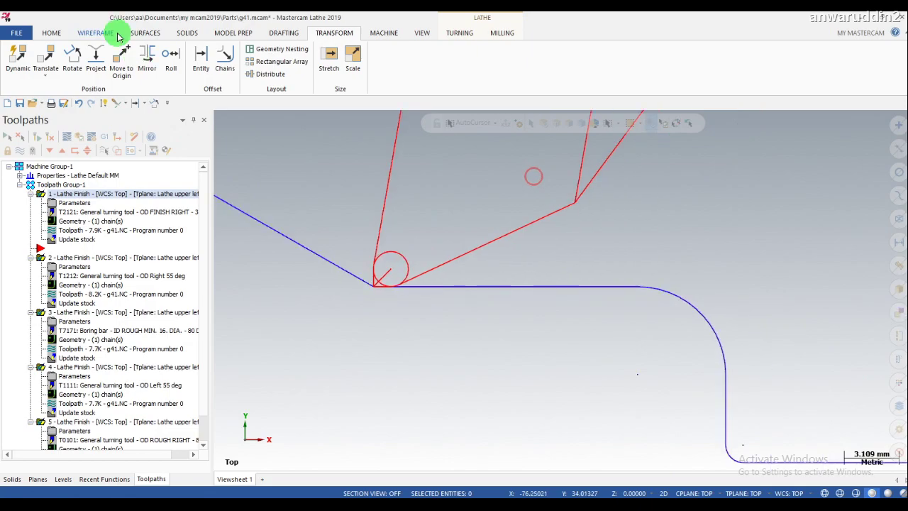
{"action": "left_click", "coordinate": [280, 36]}
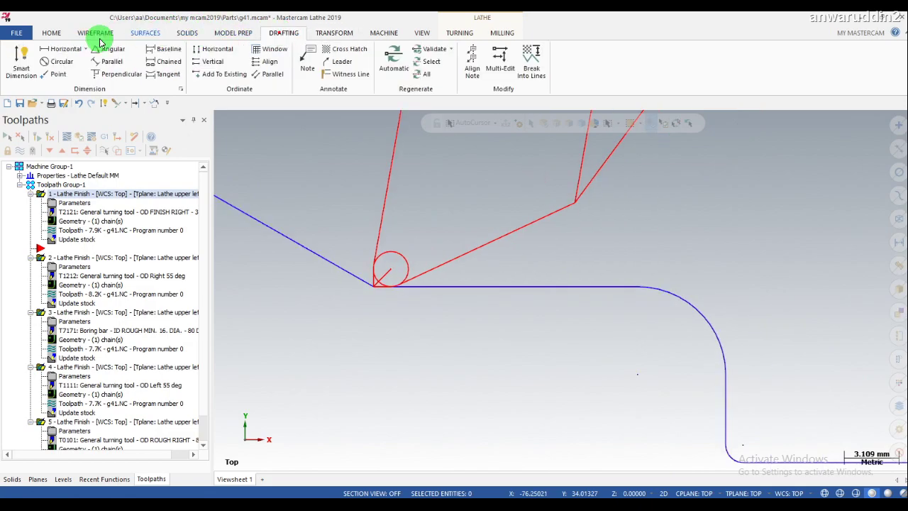
{"action": "left_click", "coordinate": [24, 58]}
{"action": "scroll", "coordinate": [378, 291], "scroll_direction": "up", "scroll_amount": 3}
{"action": "scroll", "coordinate": [366, 276], "scroll_direction": "up", "scroll_amount": 1}
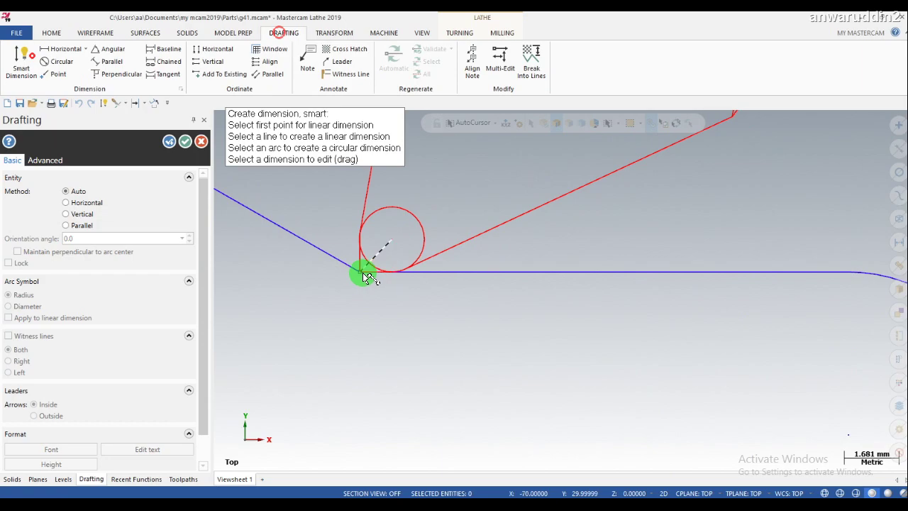
{"action": "left_click", "coordinate": [361, 274]}
{"action": "scroll", "coordinate": [351, 280], "scroll_direction": "down", "scroll_amount": 2}
{"action": "scroll", "coordinate": [371, 267], "scroll_direction": "down", "scroll_amount": 1}
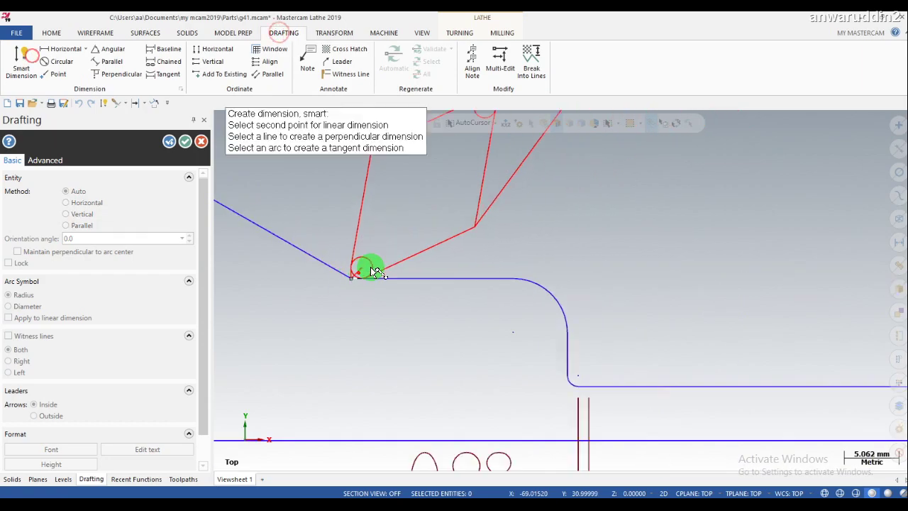
{"action": "scroll", "coordinate": [398, 266], "scroll_direction": "down", "scroll_amount": 1}
{"action": "scroll", "coordinate": [403, 266], "scroll_direction": "down", "scroll_amount": 1}
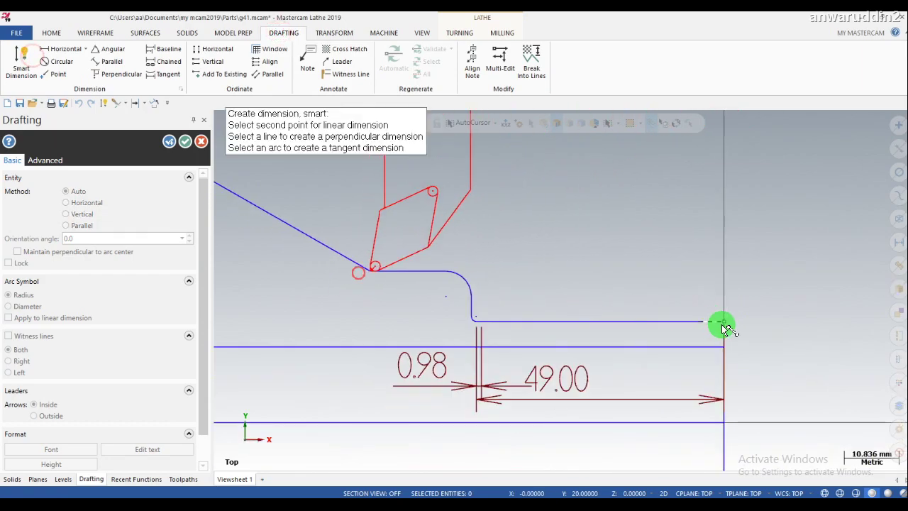
{"action": "left_click", "coordinate": [721, 325]}
- Make the dimension horizontal, place the 70.00 value above the part and finish
{"action": "left_click", "coordinate": [812, 455]}
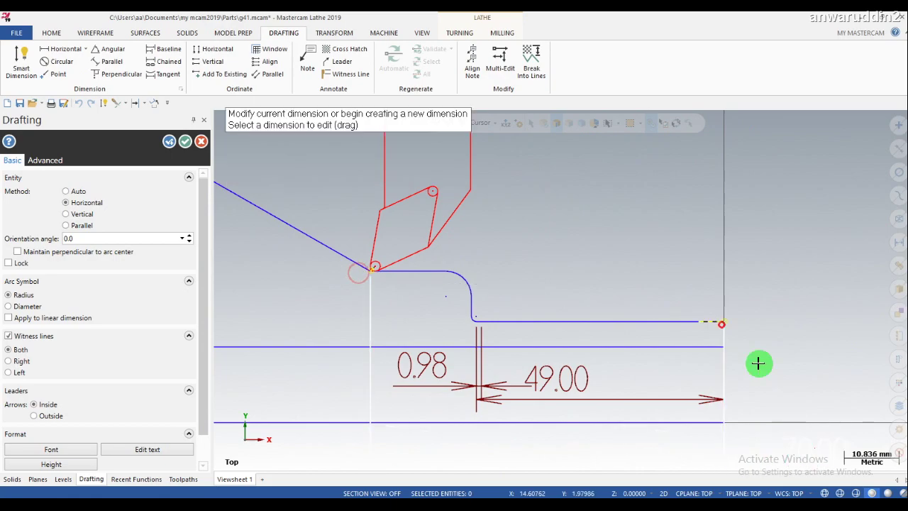
{"action": "scroll", "coordinate": [758, 363], "scroll_direction": "down", "scroll_amount": 1}
{"action": "left_click", "coordinate": [787, 424]}
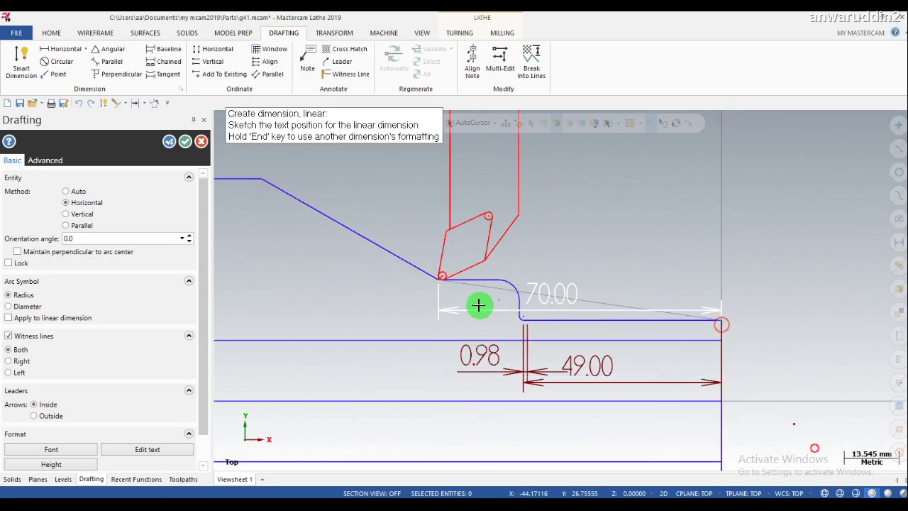
{"action": "left_click", "coordinate": [379, 304]}
{"action": "scroll", "coordinate": [359, 205], "scroll_direction": "up", "scroll_amount": 1}
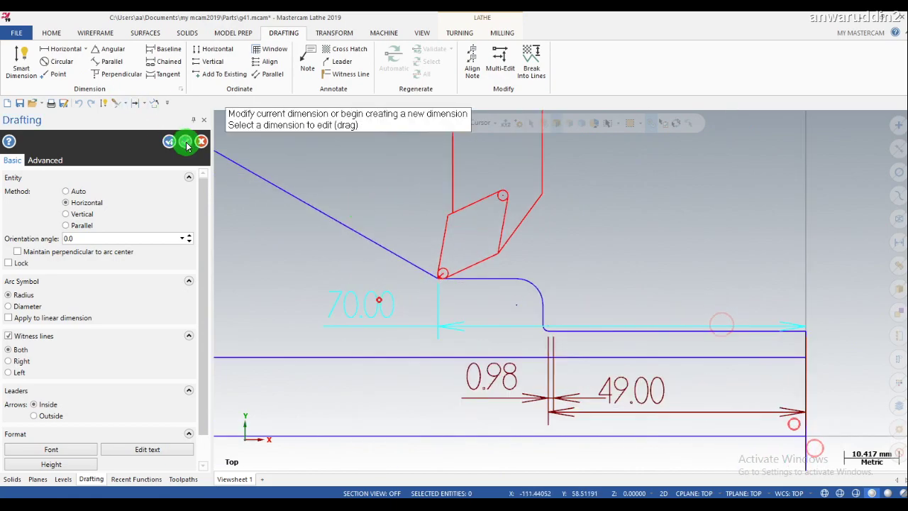
{"action": "left_click", "coordinate": [188, 145]}
{"action": "scroll", "coordinate": [492, 267], "scroll_direction": "up", "scroll_amount": 1}
{"action": "scroll", "coordinate": [430, 305], "scroll_direction": "up", "scroll_amount": 1}
- Start a new dimension on the tool-tip arc at the turned corner
{"action": "scroll", "coordinate": [420, 305], "scroll_direction": "up", "scroll_amount": 1}
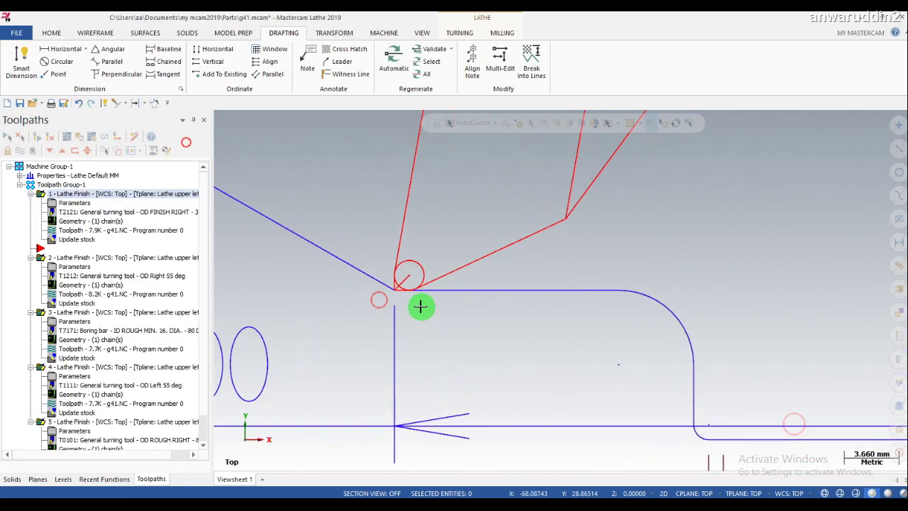
{"action": "scroll", "coordinate": [402, 302], "scroll_direction": "up", "scroll_amount": 1}
{"action": "scroll", "coordinate": [401, 298], "scroll_direction": "up", "scroll_amount": 1}
{"action": "scroll", "coordinate": [401, 290], "scroll_direction": "up", "scroll_amount": 1}
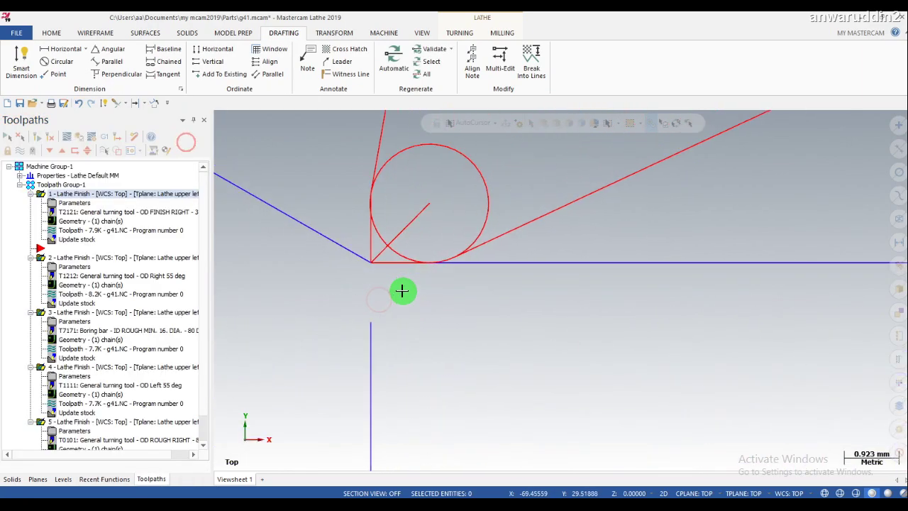
{"action": "scroll", "coordinate": [401, 290], "scroll_direction": "up", "scroll_amount": 1}
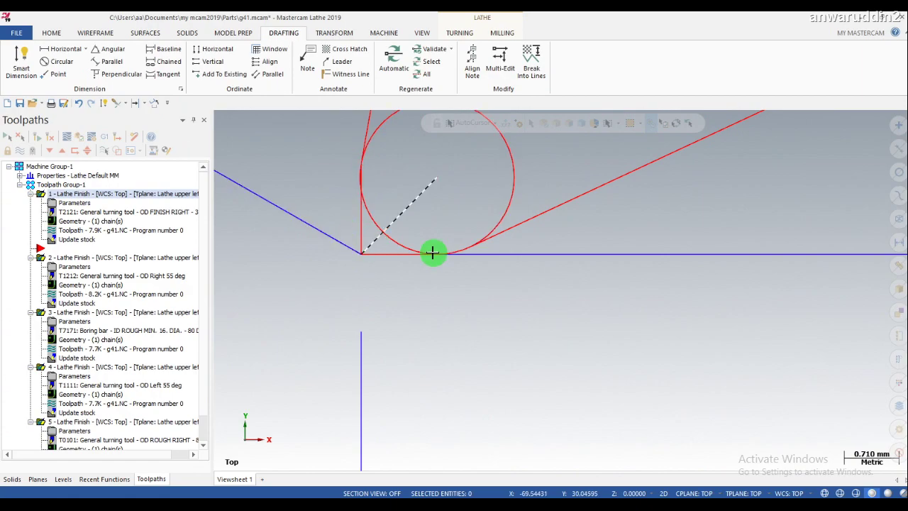
{"action": "scroll", "coordinate": [537, 316], "scroll_direction": "down", "scroll_amount": 1}
{"action": "scroll", "coordinate": [537, 316], "scroll_direction": "down", "scroll_amount": 1}
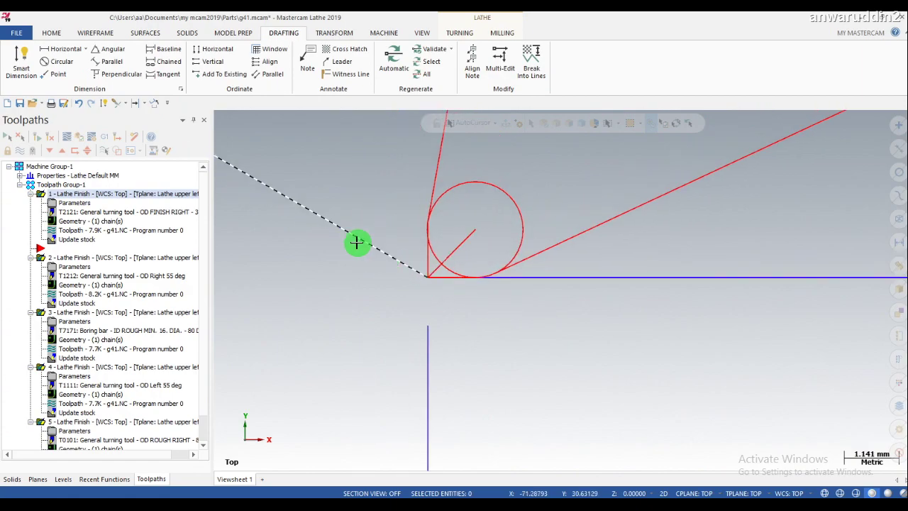
{"action": "scroll", "coordinate": [421, 269], "scroll_direction": "up", "scroll_amount": 1}
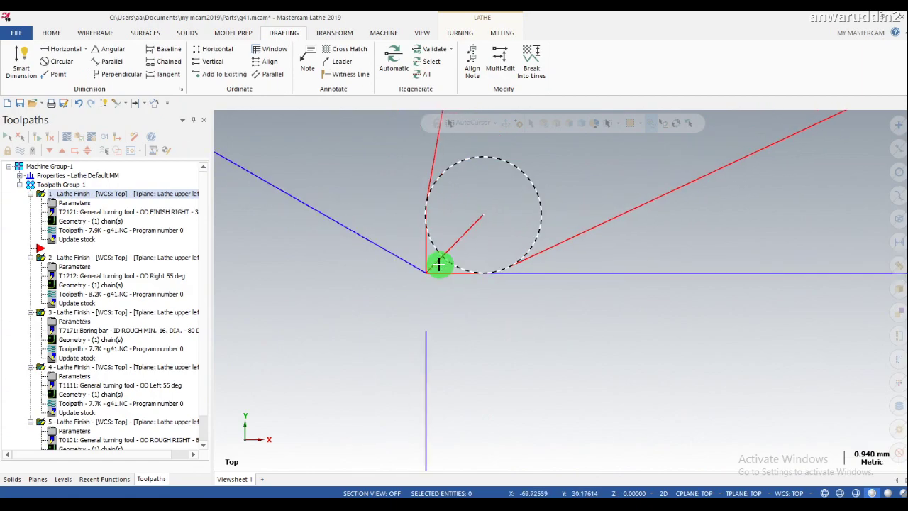
{"action": "scroll", "coordinate": [512, 346], "scroll_direction": "down", "scroll_amount": 2}
{"action": "scroll", "coordinate": [543, 355], "scroll_direction": "down", "scroll_amount": 3}
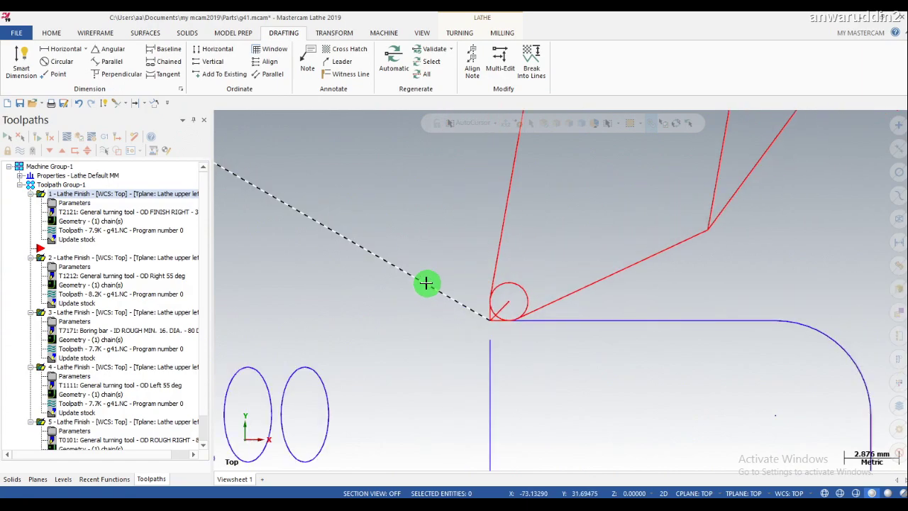
{"action": "scroll", "coordinate": [563, 371], "scroll_direction": "down", "scroll_amount": 3}
{"action": "scroll", "coordinate": [533, 355], "scroll_direction": "up", "scroll_amount": 1}
{"action": "scroll", "coordinate": [518, 329], "scroll_direction": "up", "scroll_amount": 3}
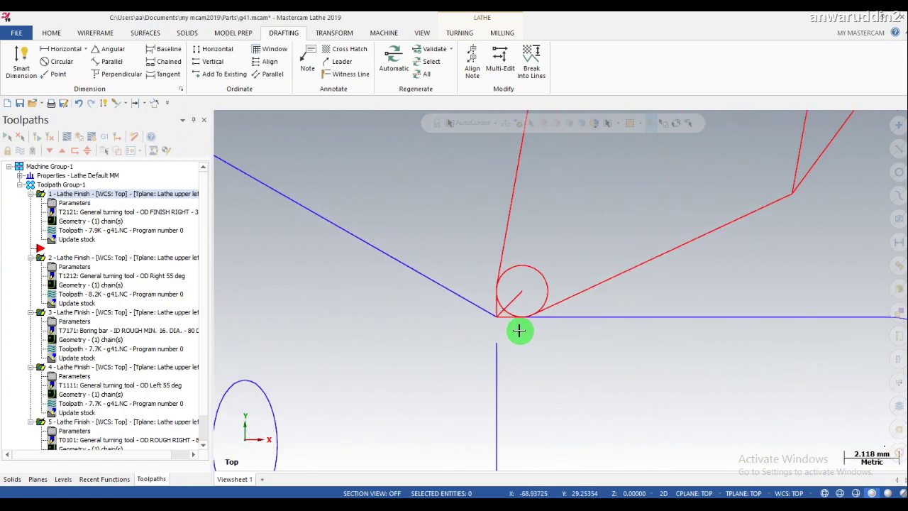
{"action": "scroll", "coordinate": [504, 308], "scroll_direction": "up", "scroll_amount": 3}
{"action": "left_click", "coordinate": [21, 60]}
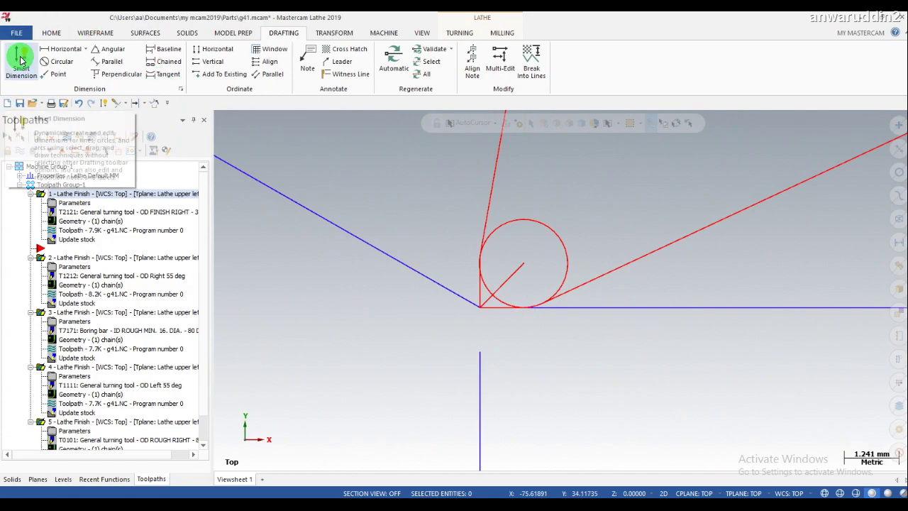
{"action": "left_click", "coordinate": [479, 309]}
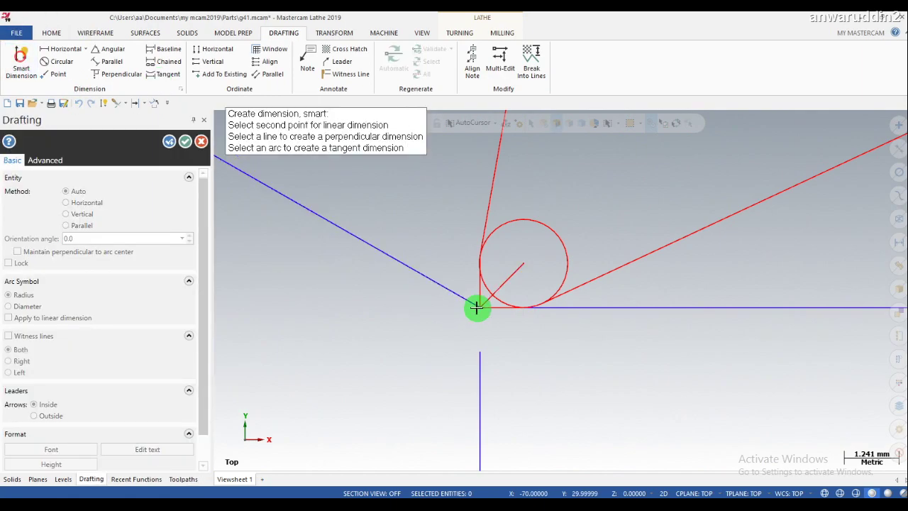
{"action": "left_click", "coordinate": [517, 306]}
- Place the 0.98 radius dimension beside the corner and close the drafting options
{"action": "scroll", "coordinate": [516, 341], "scroll_direction": "down", "scroll_amount": 2}
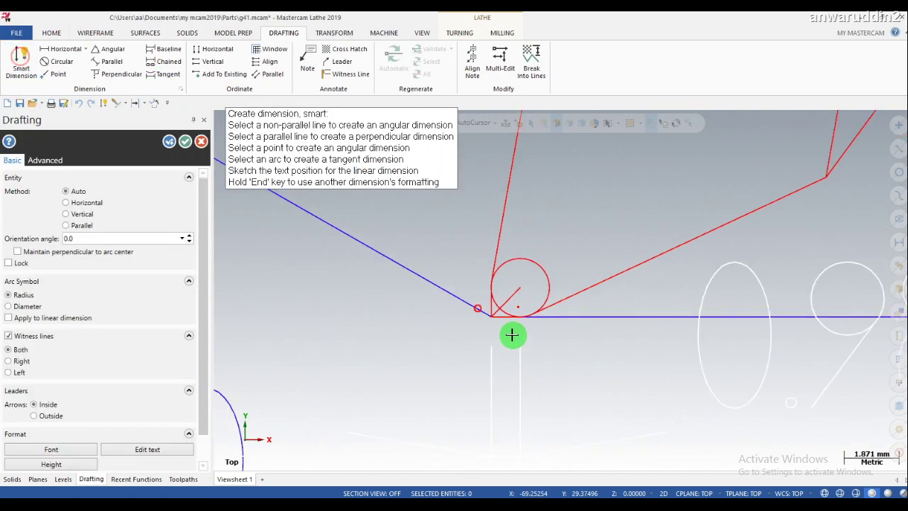
{"action": "scroll", "coordinate": [512, 334], "scroll_direction": "down", "scroll_amount": 2}
{"action": "left_click", "coordinate": [540, 349]}
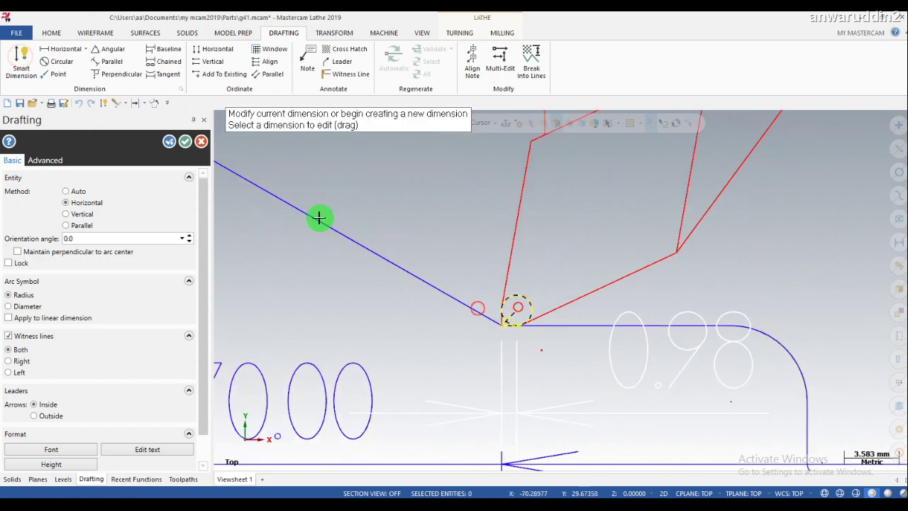
{"action": "left_click", "coordinate": [186, 142]}
{"action": "scroll", "coordinate": [430, 313], "scroll_direction": "down", "scroll_amount": 2}
{"action": "scroll", "coordinate": [434, 312], "scroll_direction": "down", "scroll_amount": 1}
{"action": "scroll", "coordinate": [441, 309], "scroll_direction": "down", "scroll_amount": 1}
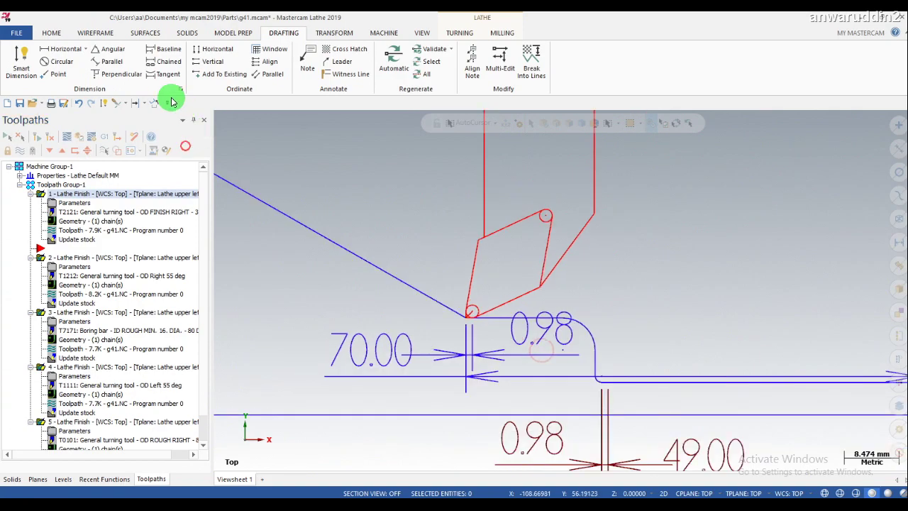
{"action": "scroll", "coordinate": [315, 239], "scroll_direction": "down", "scroll_amount": 1}
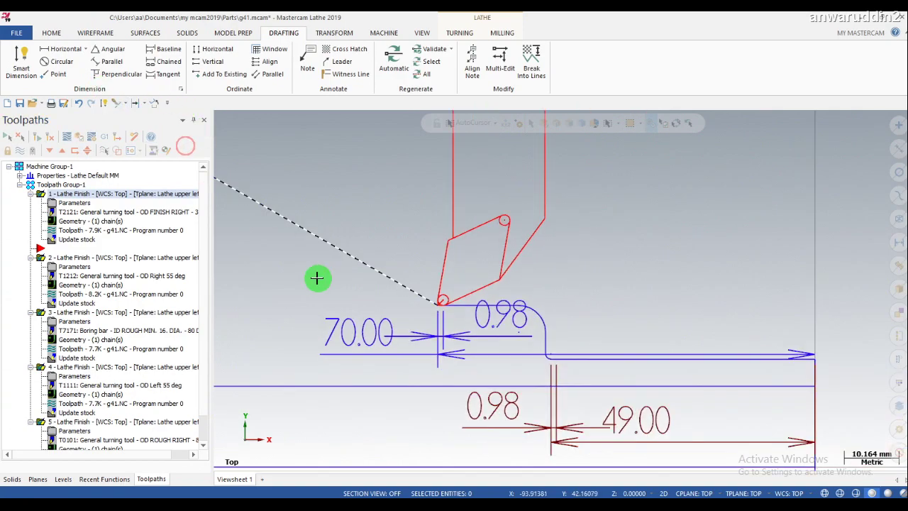
{"action": "scroll", "coordinate": [324, 279], "scroll_direction": "down", "scroll_amount": 5}
{"action": "scroll", "coordinate": [371, 294], "scroll_direction": "up", "scroll_amount": 4}
{"action": "scroll", "coordinate": [367, 284], "scroll_direction": "up", "scroll_amount": 2}
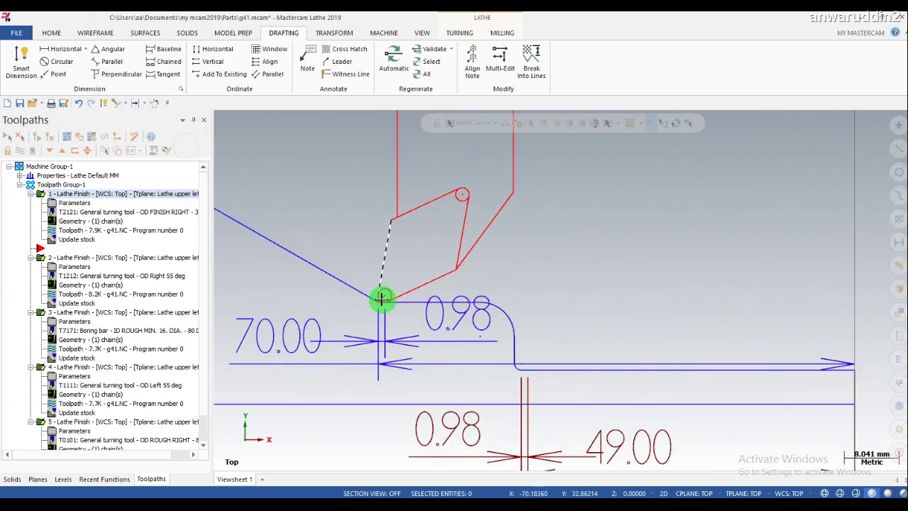
{"action": "scroll", "coordinate": [381, 301], "scroll_direction": "up", "scroll_amount": 3}
{"action": "scroll", "coordinate": [381, 308], "scroll_direction": "up", "scroll_amount": 5}
{"action": "scroll", "coordinate": [361, 297], "scroll_direction": "up", "scroll_amount": 3}
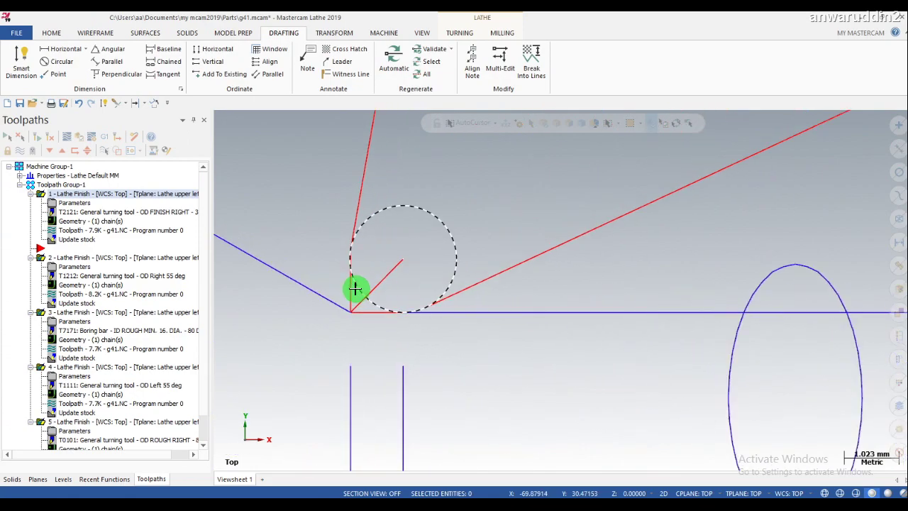
{"action": "scroll", "coordinate": [404, 333], "scroll_direction": "down", "scroll_amount": 5}
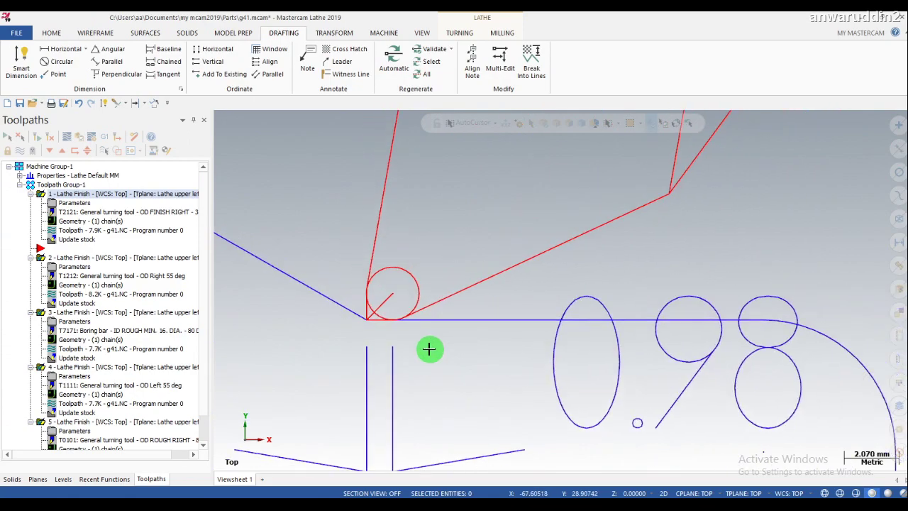
{"action": "scroll", "coordinate": [354, 295], "scroll_direction": "down", "scroll_amount": 3}
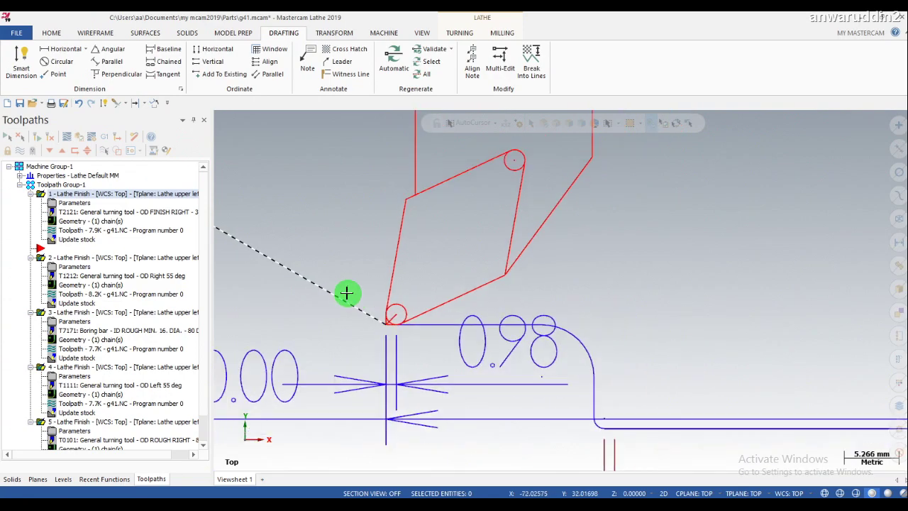
{"action": "scroll", "coordinate": [294, 270], "scroll_direction": "down", "scroll_amount": 2}
{"action": "scroll", "coordinate": [525, 390], "scroll_direction": "up", "scroll_amount": 3}
{"action": "scroll", "coordinate": [519, 380], "scroll_direction": "up", "scroll_amount": 2}
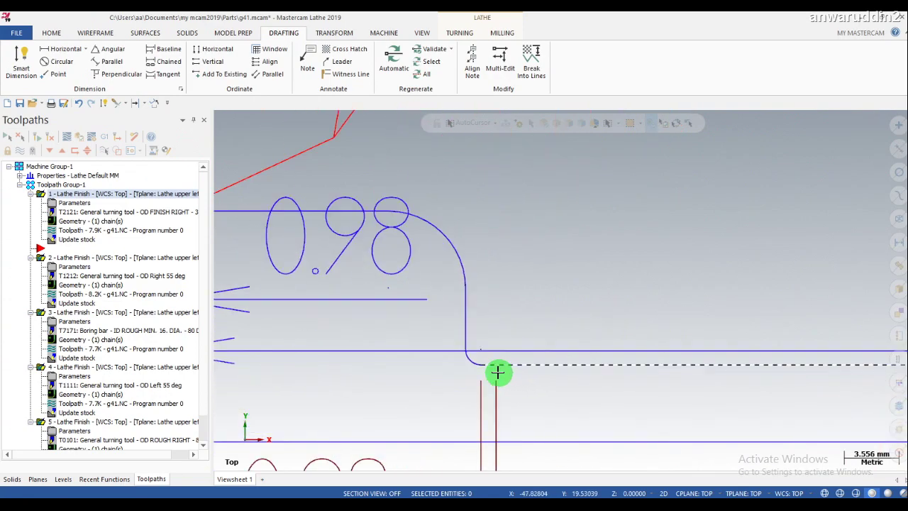
{"action": "scroll", "coordinate": [497, 371], "scroll_direction": "down", "scroll_amount": 2}
{"action": "scroll", "coordinate": [497, 371], "scroll_direction": "up", "scroll_amount": 2}
{"action": "scroll", "coordinate": [493, 368], "scroll_direction": "up", "scroll_amount": 3}
{"action": "scroll", "coordinate": [494, 369], "scroll_direction": "up", "scroll_amount": 1}
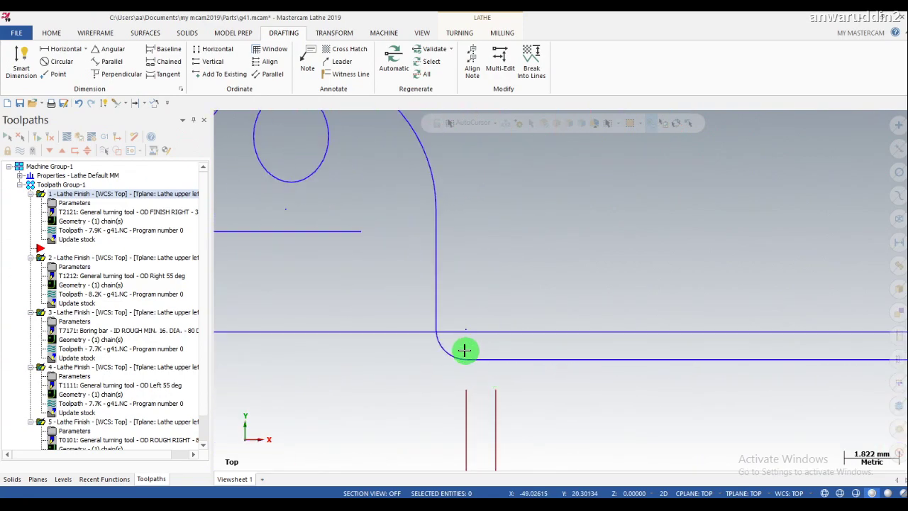
{"action": "scroll", "coordinate": [446, 340], "scroll_direction": "down", "scroll_amount": 2}
{"action": "scroll", "coordinate": [261, 257], "scroll_direction": "down", "scroll_amount": 4}
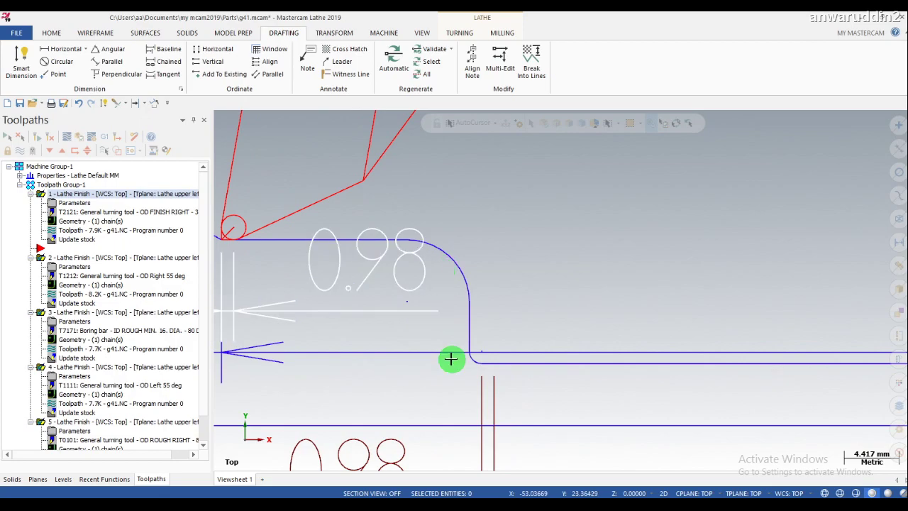
{"action": "scroll", "coordinate": [406, 347], "scroll_direction": "down", "scroll_amount": 4}
{"action": "scroll", "coordinate": [405, 337], "scroll_direction": "down", "scroll_amount": 2}
{"action": "scroll", "coordinate": [375, 293], "scroll_direction": "down", "scroll_amount": 3}
{"action": "scroll", "coordinate": [341, 277], "scroll_direction": "down", "scroll_amount": 3}
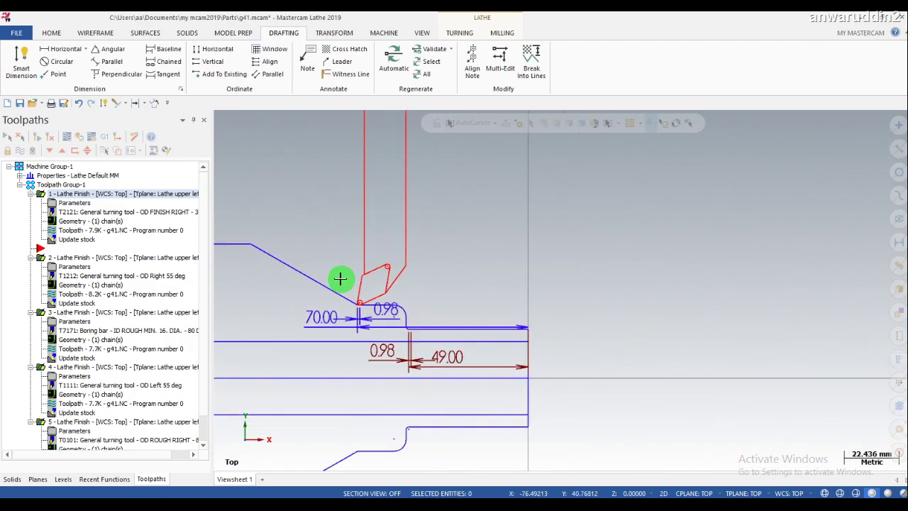
{"action": "scroll", "coordinate": [374, 294], "scroll_direction": "down", "scroll_amount": 3}
{"action": "scroll", "coordinate": [387, 294], "scroll_direction": "down", "scroll_amount": 3}
{"action": "scroll", "coordinate": [362, 283], "scroll_direction": "up", "scroll_amount": 3}
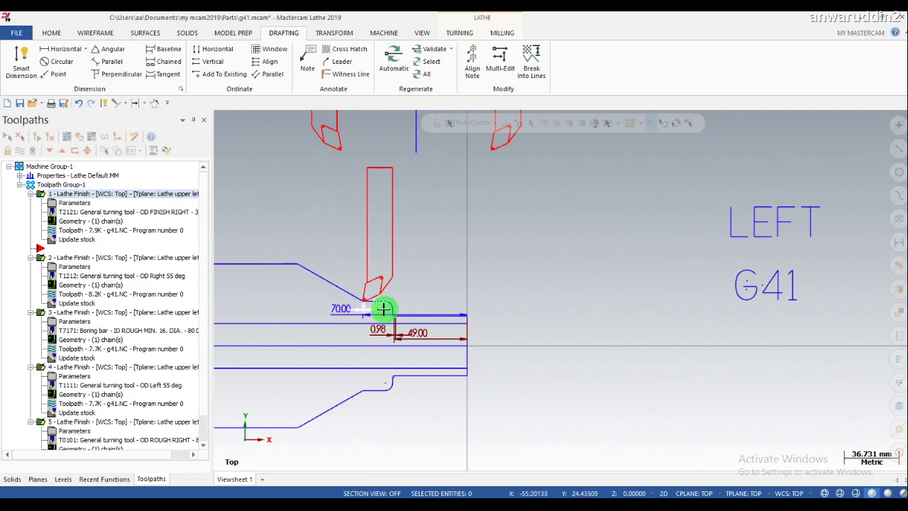
{"action": "scroll", "coordinate": [384, 308], "scroll_direction": "up", "scroll_amount": 2}
{"action": "scroll", "coordinate": [373, 310], "scroll_direction": "up", "scroll_amount": 3}
{"action": "scroll", "coordinate": [349, 300], "scroll_direction": "up", "scroll_amount": 2}
{"action": "scroll", "coordinate": [333, 288], "scroll_direction": "up", "scroll_amount": 3}
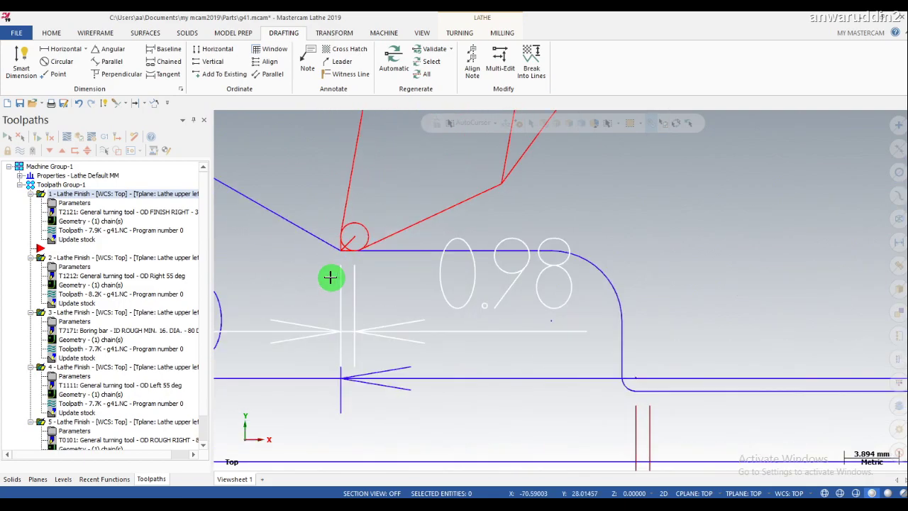
{"action": "scroll", "coordinate": [334, 259], "scroll_direction": "up", "scroll_amount": 2}
{"action": "scroll", "coordinate": [352, 223], "scroll_direction": "up", "scroll_amount": 2}
{"action": "scroll", "coordinate": [355, 195], "scroll_direction": "up", "scroll_amount": 2}
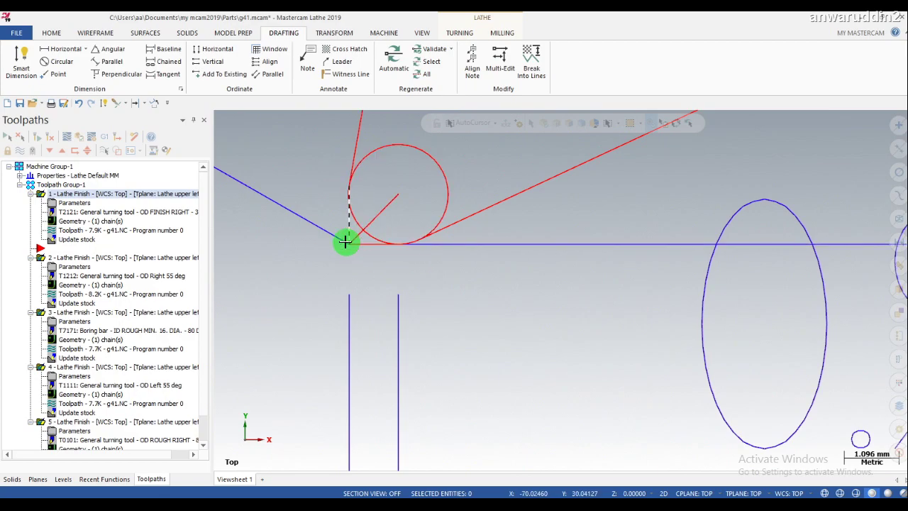
{"action": "scroll", "coordinate": [359, 238], "scroll_direction": "up", "scroll_amount": 2}
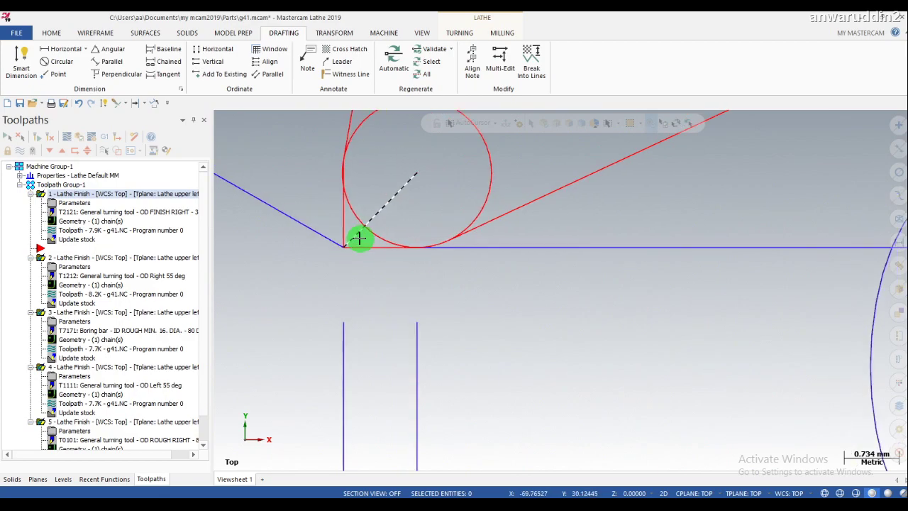
{"action": "scroll", "coordinate": [363, 227], "scroll_direction": "up", "scroll_amount": 2}
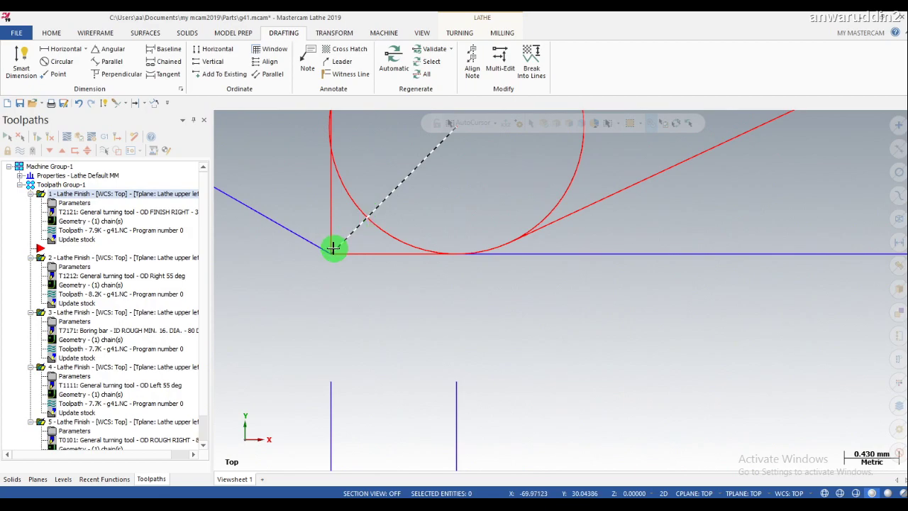
{"action": "scroll", "coordinate": [333, 248], "scroll_direction": "down", "scroll_amount": 1}
{"action": "scroll", "coordinate": [334, 248], "scroll_direction": "down", "scroll_amount": 2}
{"action": "scroll", "coordinate": [337, 250], "scroll_direction": "down", "scroll_amount": 2}
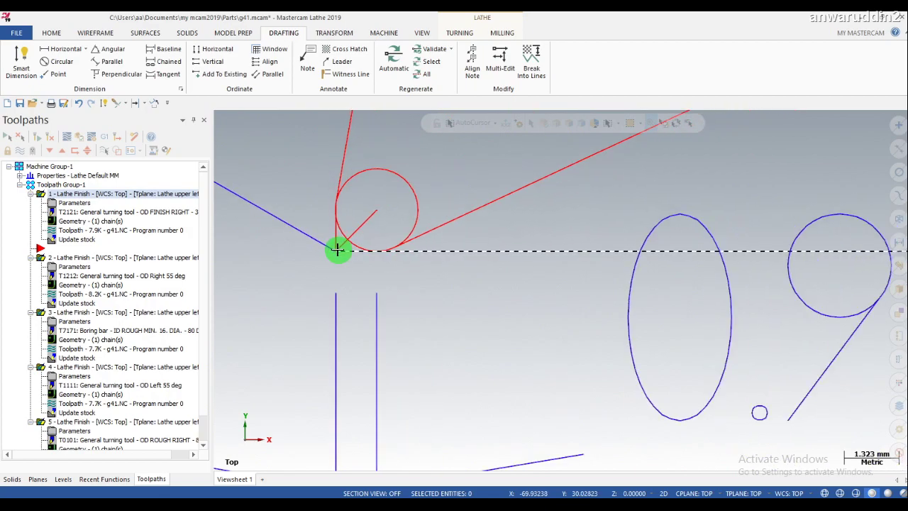
{"action": "scroll", "coordinate": [362, 277], "scroll_direction": "down", "scroll_amount": 2}
{"action": "scroll", "coordinate": [370, 288], "scroll_direction": "down", "scroll_amount": 2}
{"action": "scroll", "coordinate": [370, 289], "scroll_direction": "down", "scroll_amount": 2}
{"action": "scroll", "coordinate": [370, 289], "scroll_direction": "down", "scroll_amount": 3}
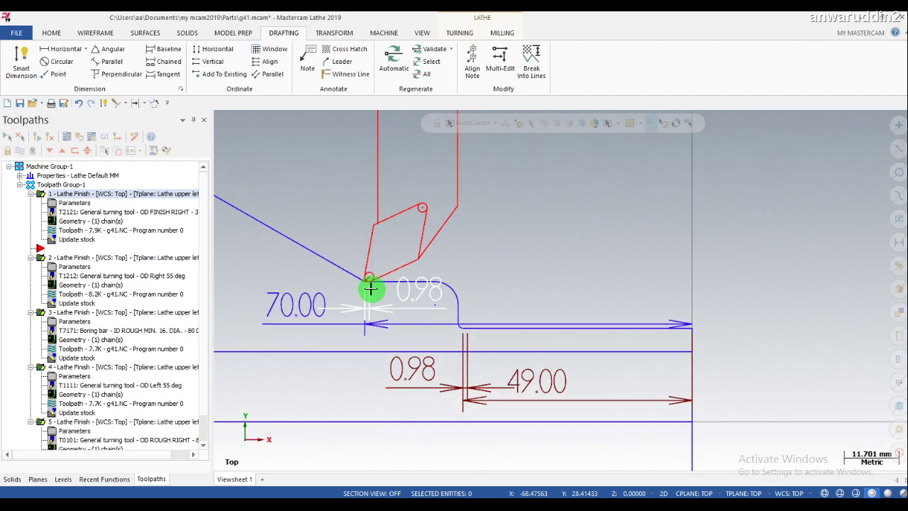
{"action": "scroll", "coordinate": [371, 289], "scroll_direction": "down", "scroll_amount": 2}
{"action": "scroll", "coordinate": [374, 289], "scroll_direction": "down", "scroll_amount": 2}
{"action": "scroll", "coordinate": [377, 237], "scroll_direction": "down", "scroll_amount": 3}
{"action": "scroll", "coordinate": [377, 238], "scroll_direction": "down", "scroll_amount": 2}
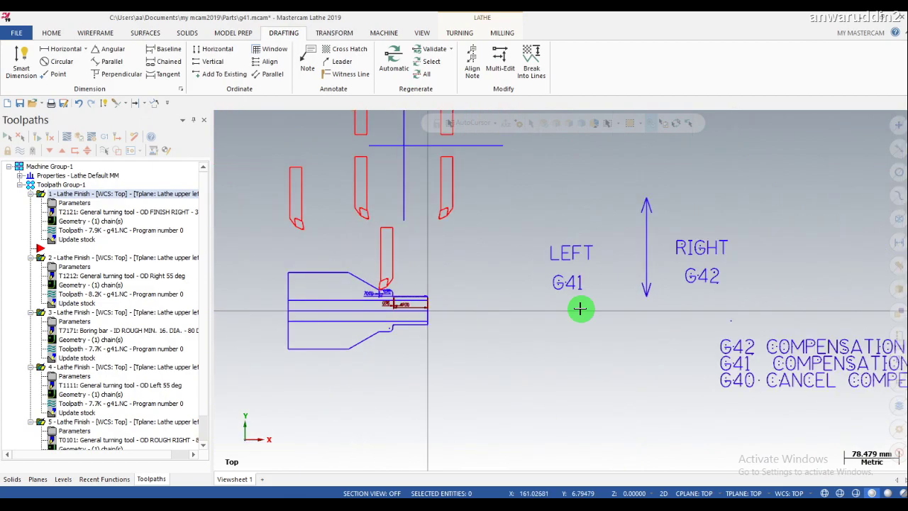
{"action": "scroll", "coordinate": [573, 298], "scroll_direction": "down", "scroll_amount": 1}
{"action": "scroll", "coordinate": [573, 298], "scroll_direction": "down", "scroll_amount": 1}
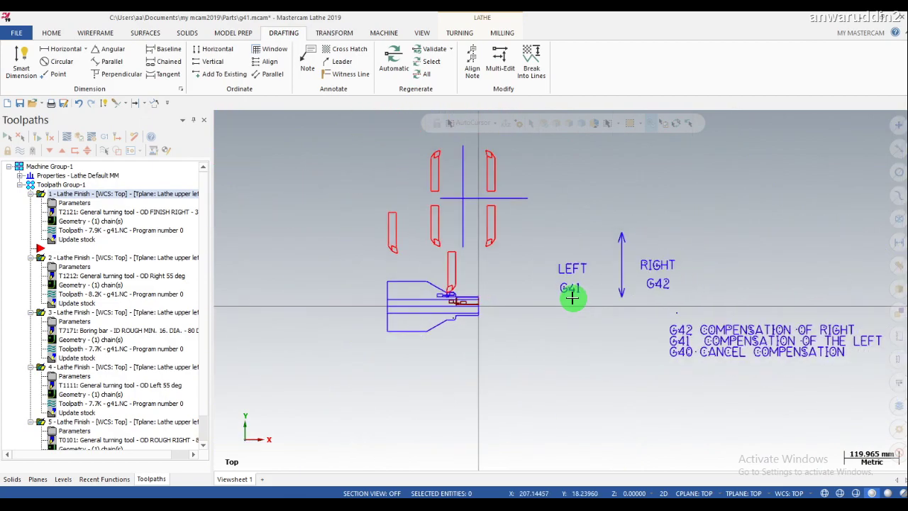
{"action": "scroll", "coordinate": [547, 263], "scroll_direction": "up", "scroll_amount": 2}
{"action": "scroll", "coordinate": [547, 263], "scroll_direction": "up", "scroll_amount": 1}
{"action": "scroll", "coordinate": [455, 310], "scroll_direction": "down", "scroll_amount": 1}
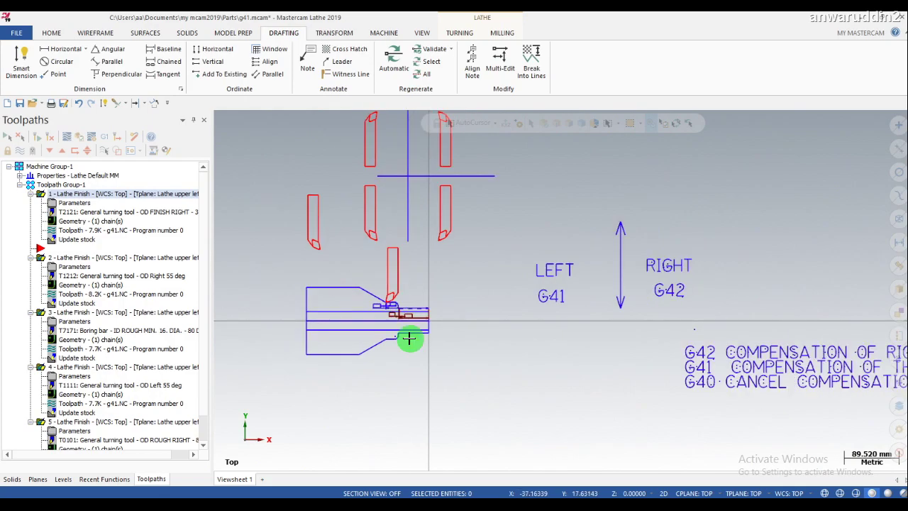
{"action": "scroll", "coordinate": [474, 288], "scroll_direction": "up", "scroll_amount": 1}
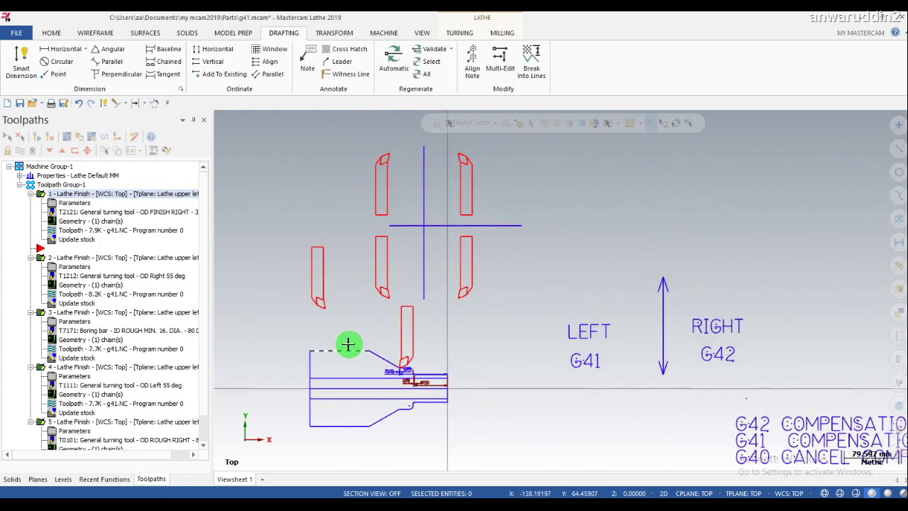
- Dismiss the cannot-regenerate warning and select the first Lathe Finish toolpath
{"action": "scroll", "coordinate": [448, 313], "scroll_direction": "up", "scroll_amount": 2}
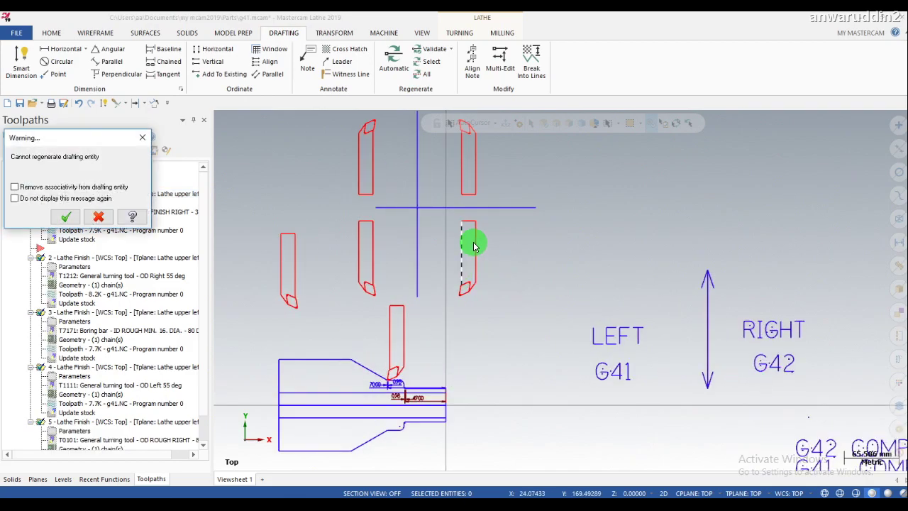
{"action": "left_click", "coordinate": [134, 214]}
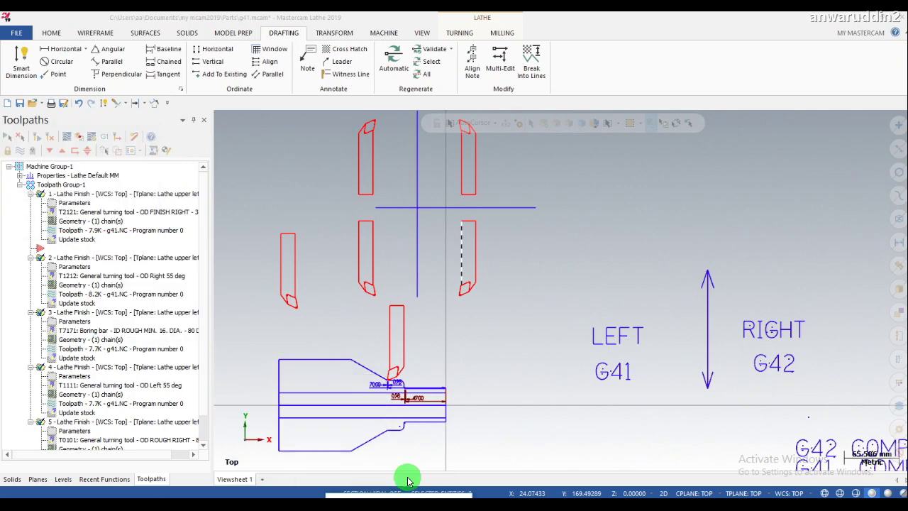
{"action": "left_click", "coordinate": [287, 273]}
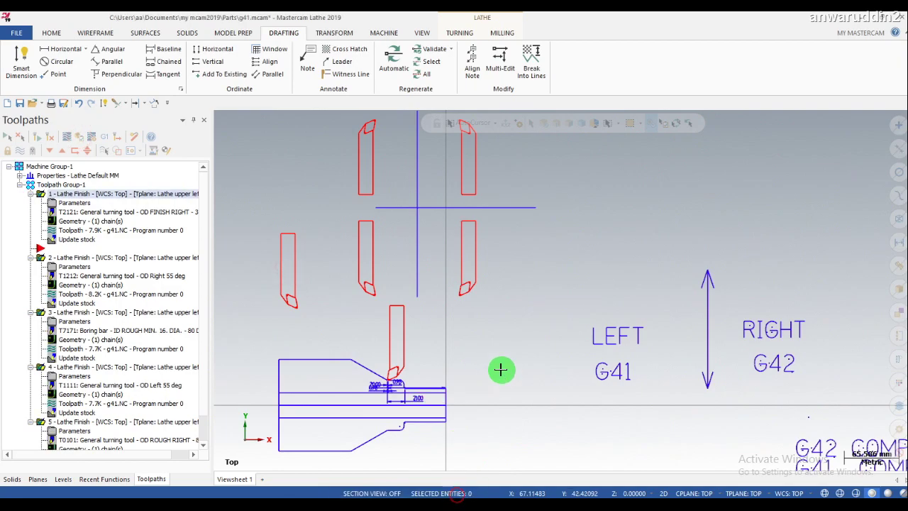
{"action": "scroll", "coordinate": [462, 362], "scroll_direction": "down", "scroll_amount": 2}
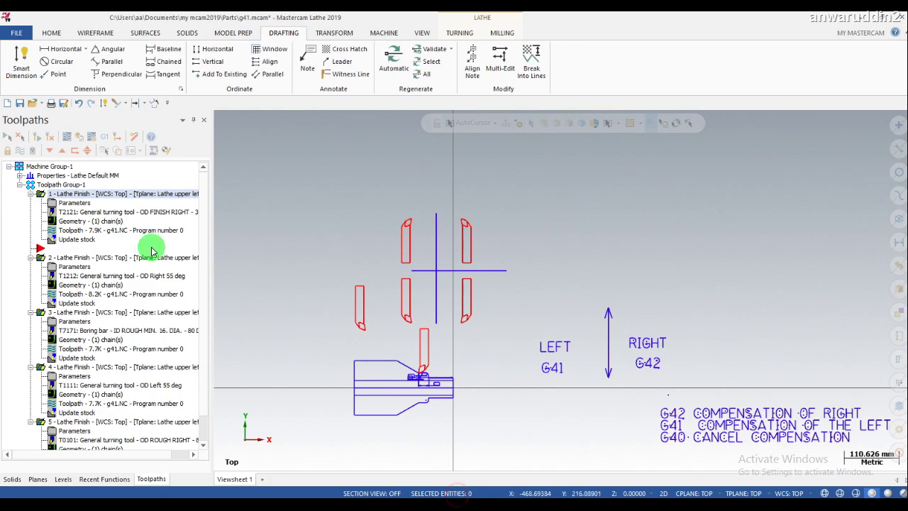
{"action": "left_click", "coordinate": [64, 192]}
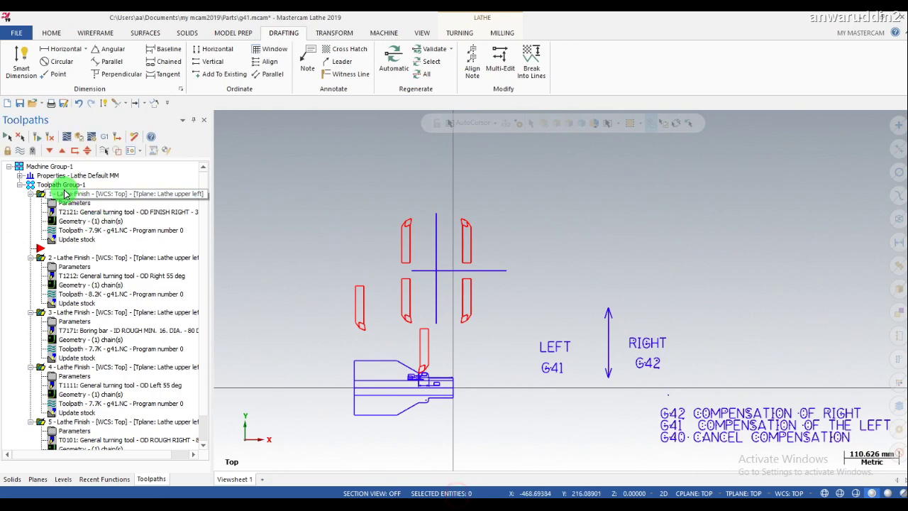
- Backplot the first Lathe Finish toolpath with adjusted playback speed, then close the Backplot
{"action": "left_click", "coordinate": [67, 137]}
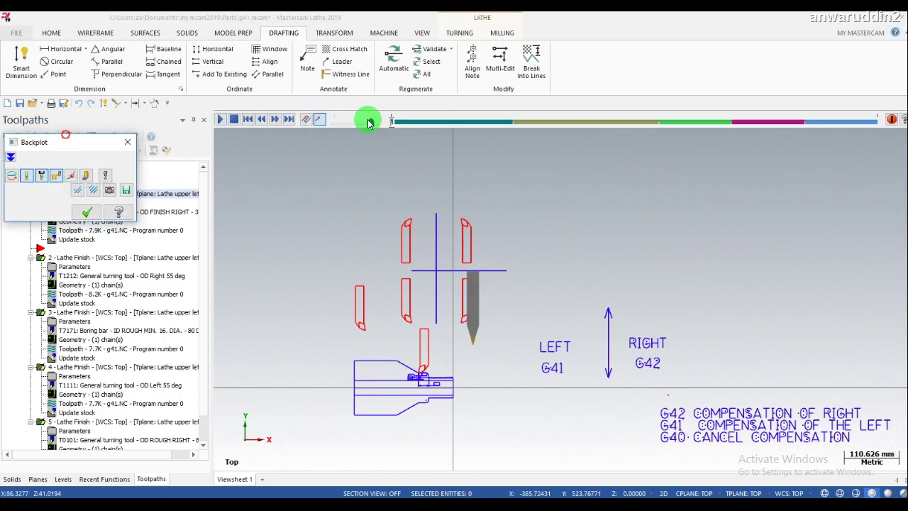
{"action": "left_click", "coordinate": [357, 127]}
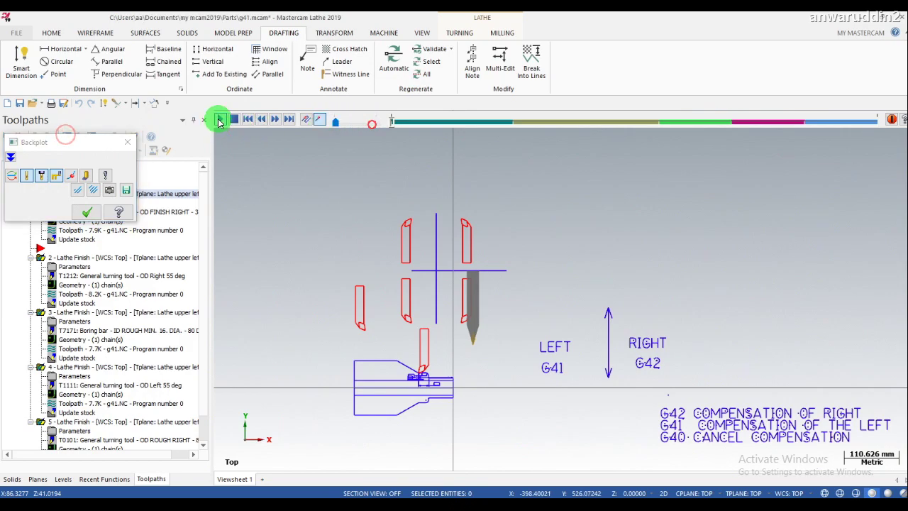
{"action": "scroll", "coordinate": [345, 236], "scroll_direction": "up", "scroll_amount": 1}
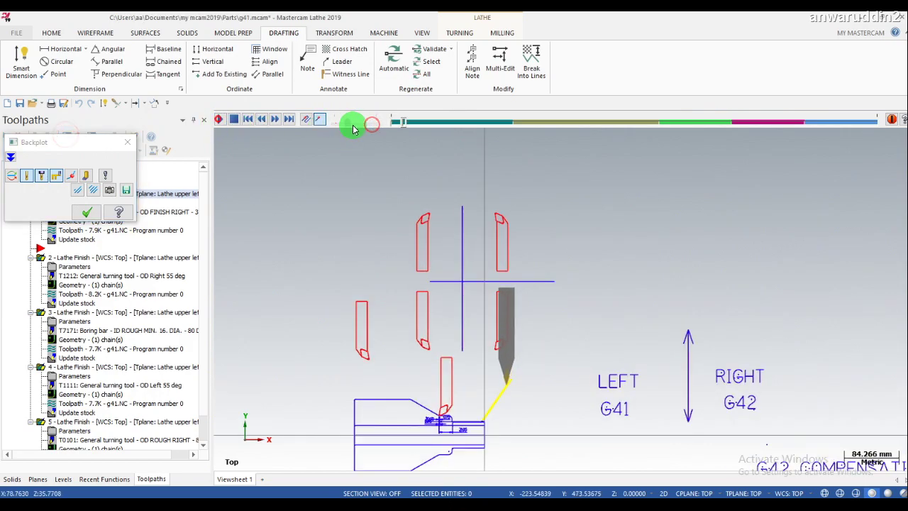
{"action": "left_click_drag", "start_coordinate": [336, 123], "coordinate": [358, 123]}
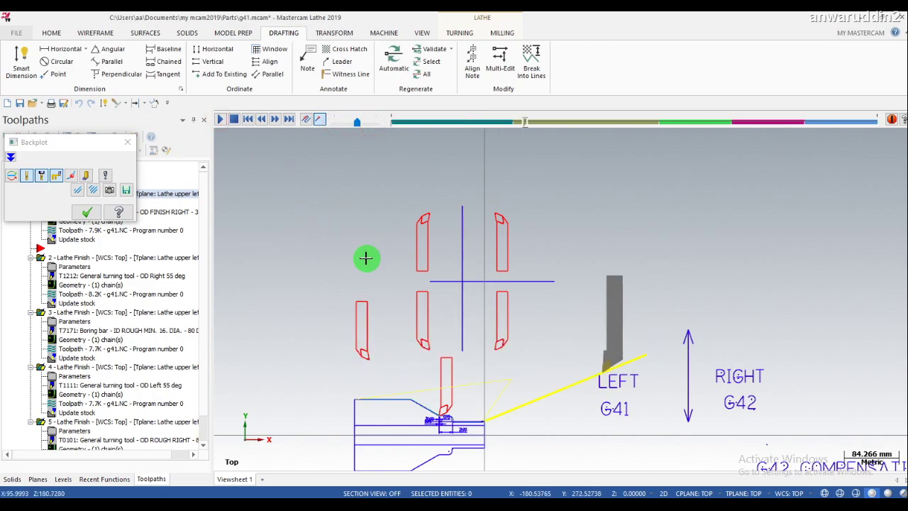
{"action": "scroll", "coordinate": [364, 258], "scroll_direction": "down", "scroll_amount": 1}
{"action": "scroll", "coordinate": [385, 385], "scroll_direction": "up", "scroll_amount": 1}
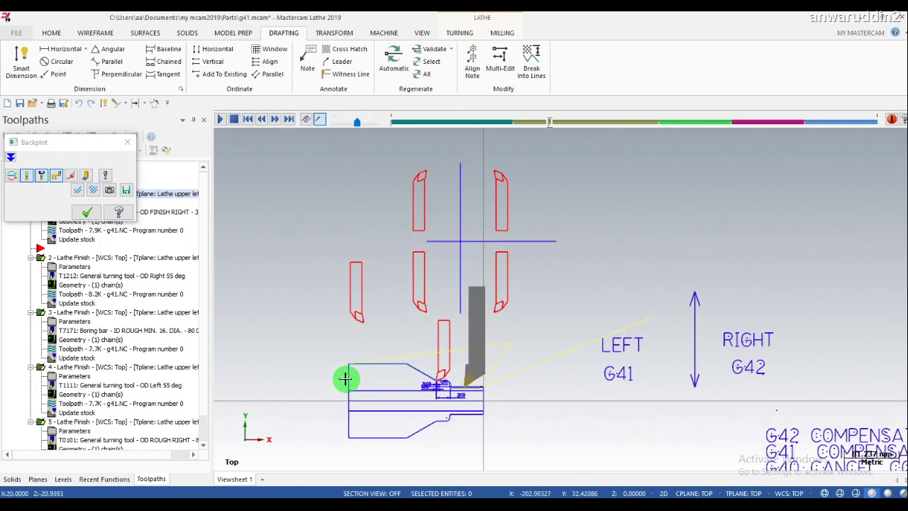
{"action": "scroll", "coordinate": [344, 378], "scroll_direction": "up", "scroll_amount": 1}
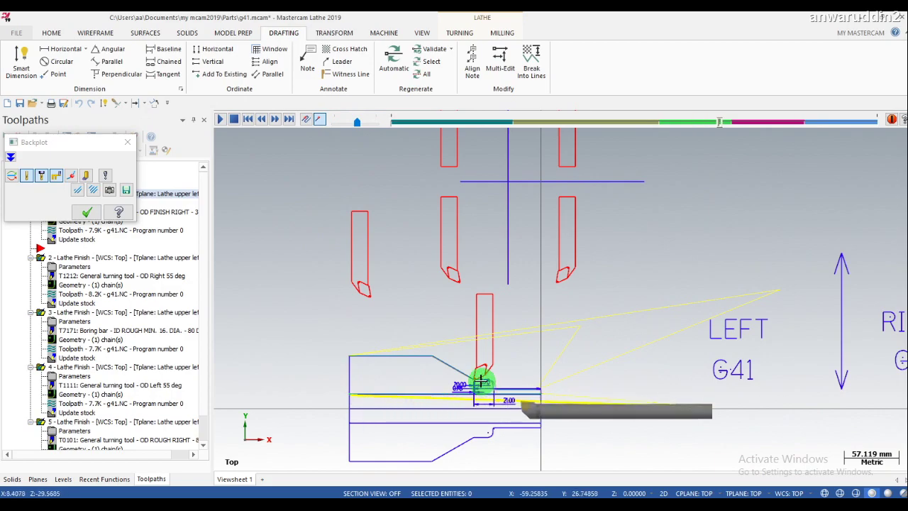
{"action": "scroll", "coordinate": [483, 379], "scroll_direction": "down", "scroll_amount": 1}
{"action": "scroll", "coordinate": [478, 369], "scroll_direction": "down", "scroll_amount": 1}
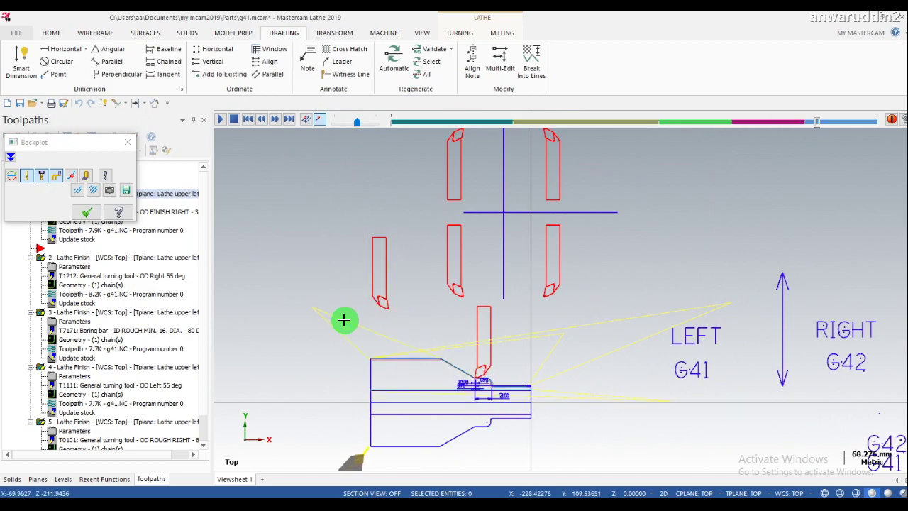
{"action": "scroll", "coordinate": [419, 300], "scroll_direction": "down", "scroll_amount": 3}
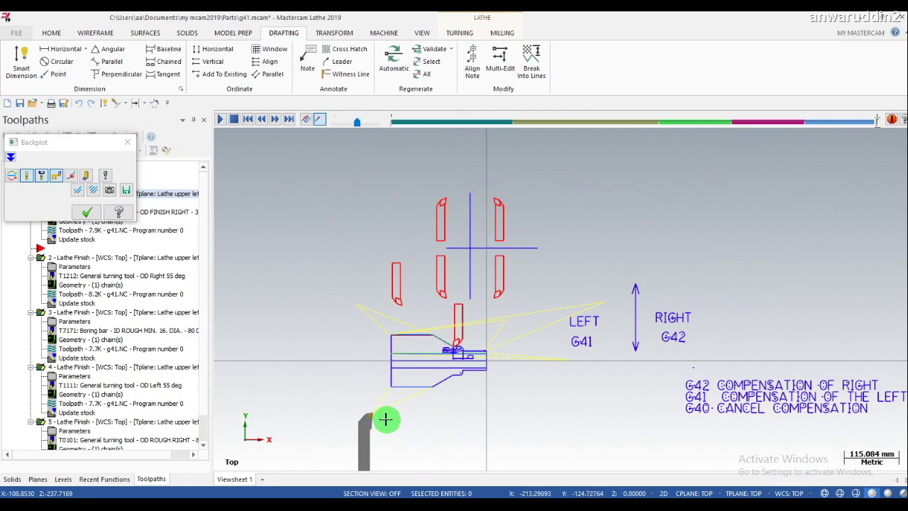
{"action": "scroll", "coordinate": [385, 419], "scroll_direction": "up", "scroll_amount": 2}
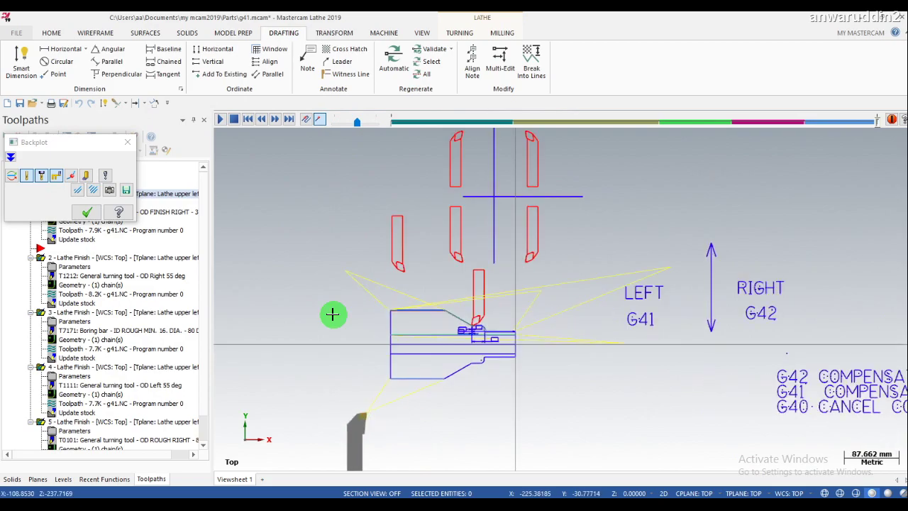
{"action": "left_click", "coordinate": [129, 142]}
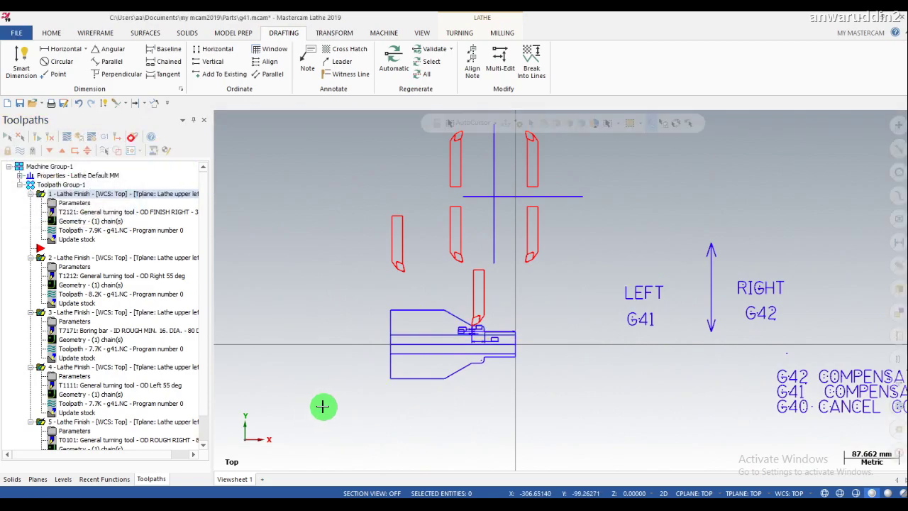
- Switch to program.PDF in Edge and read the tool-nose imaginary number diagrams
{"action": "key", "text": "alt+Tab"}
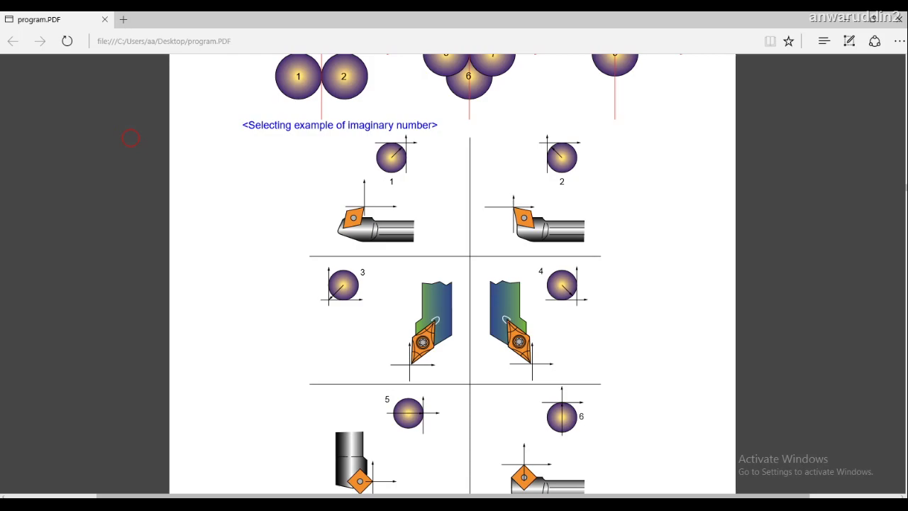
{"action": "scroll", "coordinate": [358, 345], "scroll_direction": "down", "scroll_amount": 2}
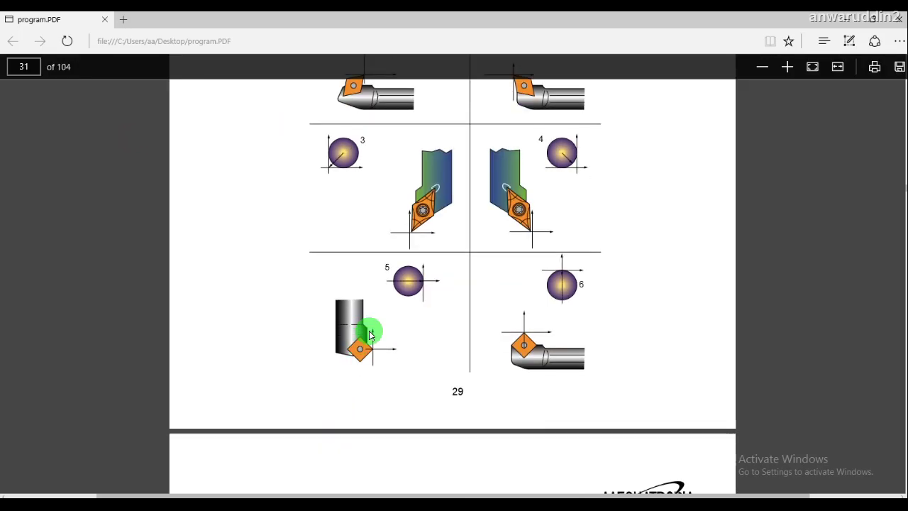
{"action": "scroll", "coordinate": [397, 248], "scroll_direction": "up", "scroll_amount": 1}
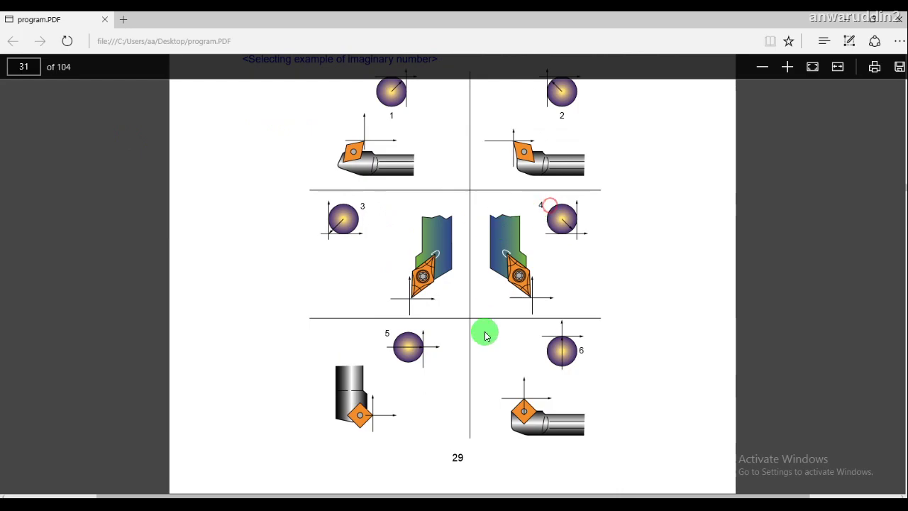
{"action": "scroll", "coordinate": [485, 336], "scroll_direction": "up", "scroll_amount": 1}
{"action": "scroll", "coordinate": [482, 329], "scroll_direction": "up", "scroll_amount": 1}
{"action": "scroll", "coordinate": [481, 329], "scroll_direction": "up", "scroll_amount": 2}
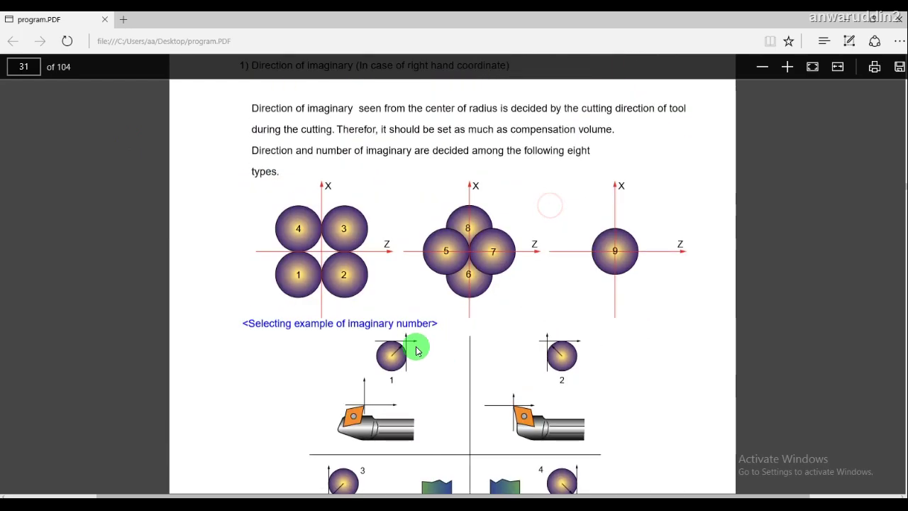
{"action": "scroll", "coordinate": [417, 350], "scroll_direction": "down", "scroll_amount": 1}
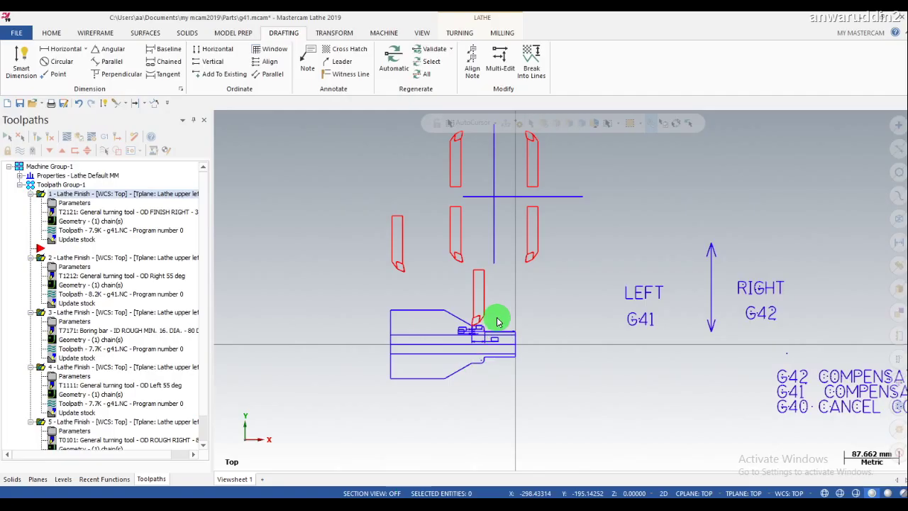
{"action": "scroll", "coordinate": [490, 319], "scroll_direction": "down", "scroll_amount": 1}
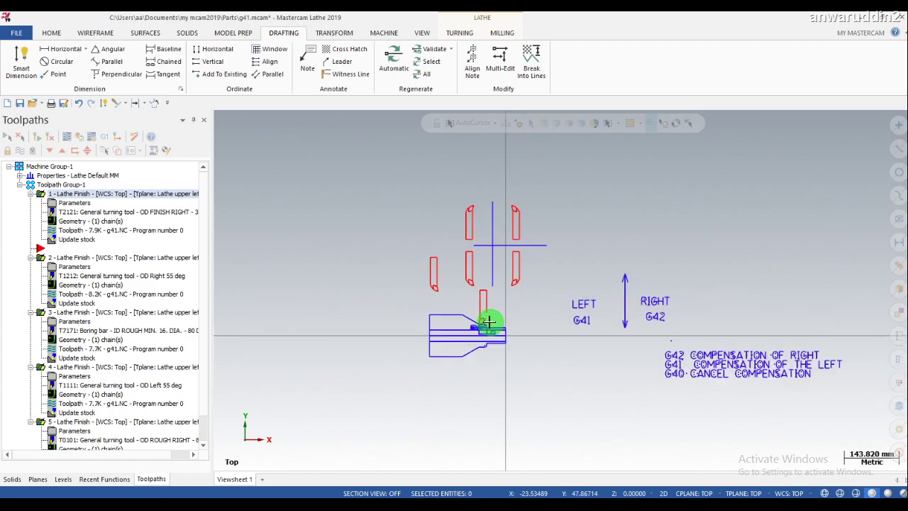
{"action": "scroll", "coordinate": [488, 314], "scroll_direction": "up", "scroll_amount": 3}
{"action": "scroll", "coordinate": [487, 312], "scroll_direction": "up", "scroll_amount": 2}
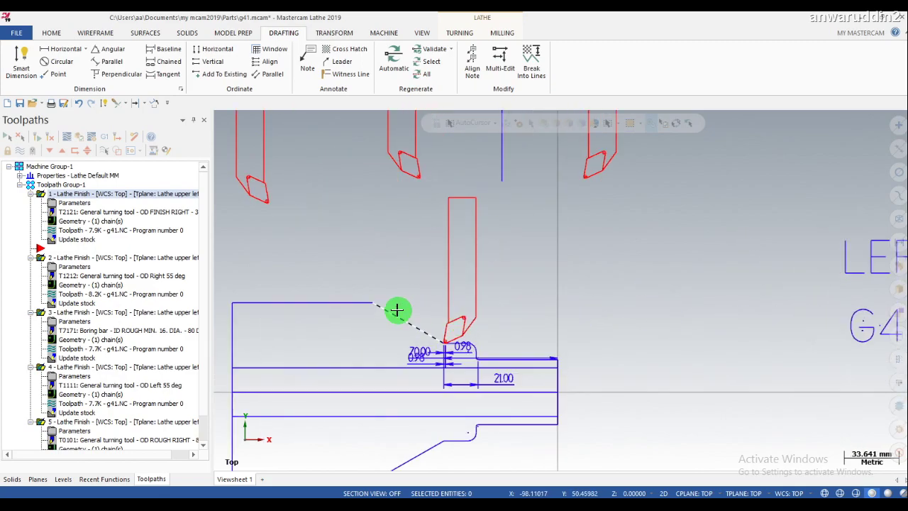
{"action": "scroll", "coordinate": [393, 303], "scroll_direction": "down", "scroll_amount": 1}
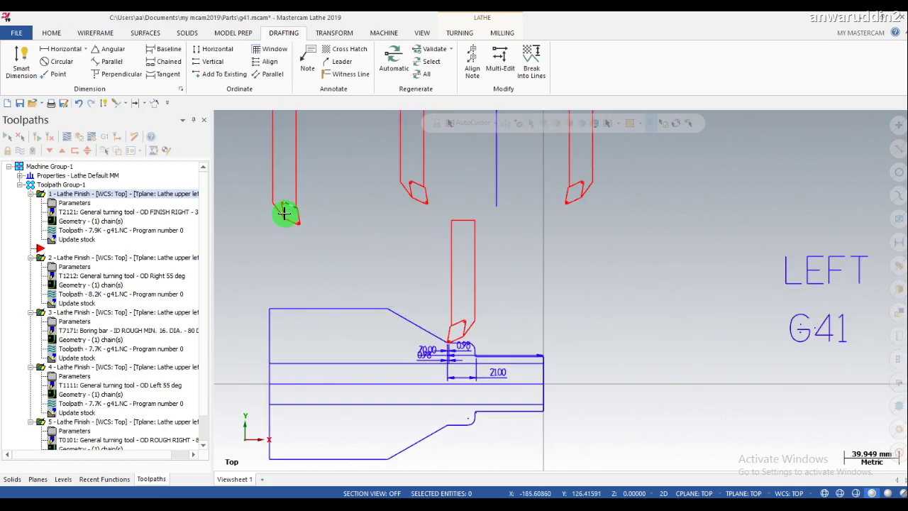
{"action": "scroll", "coordinate": [398, 344], "scroll_direction": "down", "scroll_amount": 2}
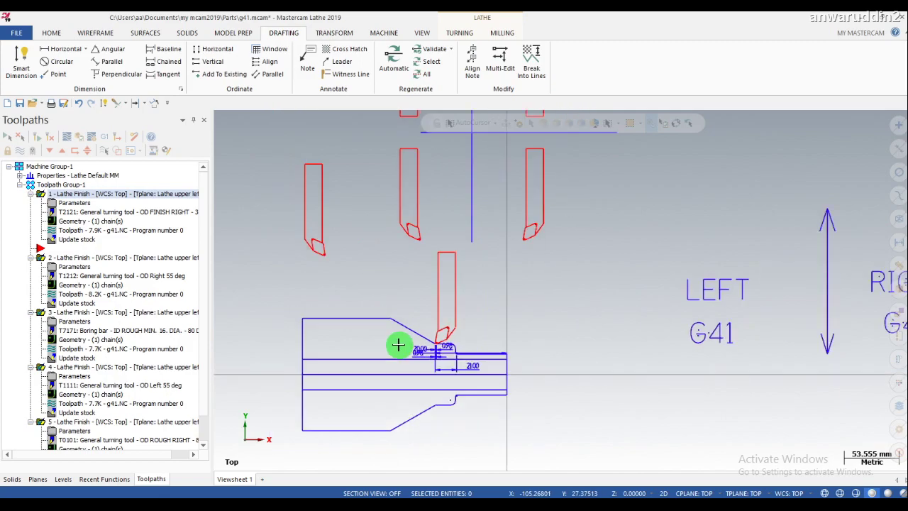
{"action": "scroll", "coordinate": [398, 344], "scroll_direction": "down", "scroll_amount": 2}
{"action": "scroll", "coordinate": [398, 344], "scroll_direction": "down", "scroll_amount": 1}
{"action": "scroll", "coordinate": [450, 318], "scroll_direction": "down", "scroll_amount": 1}
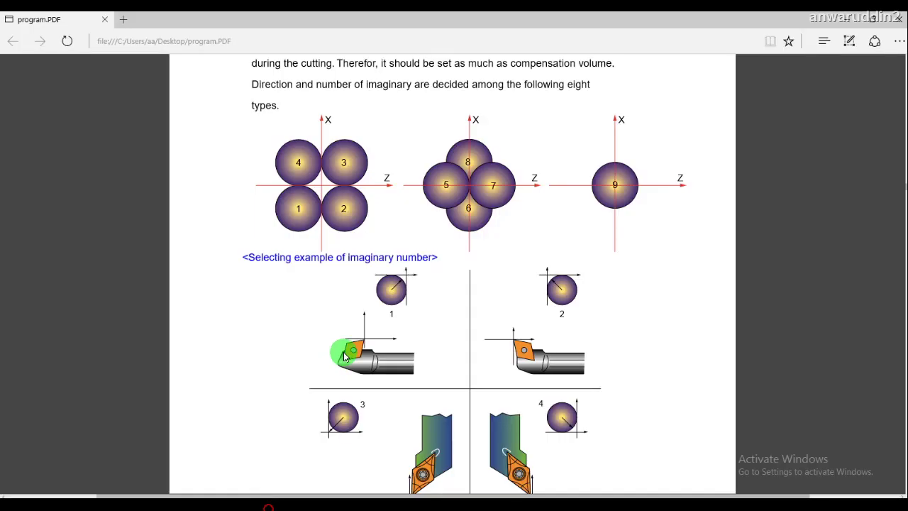
- Scroll through the program.PDF imaginary number example diagrams once more
{"action": "scroll", "coordinate": [348, 348], "scroll_direction": "down", "scroll_amount": 3}
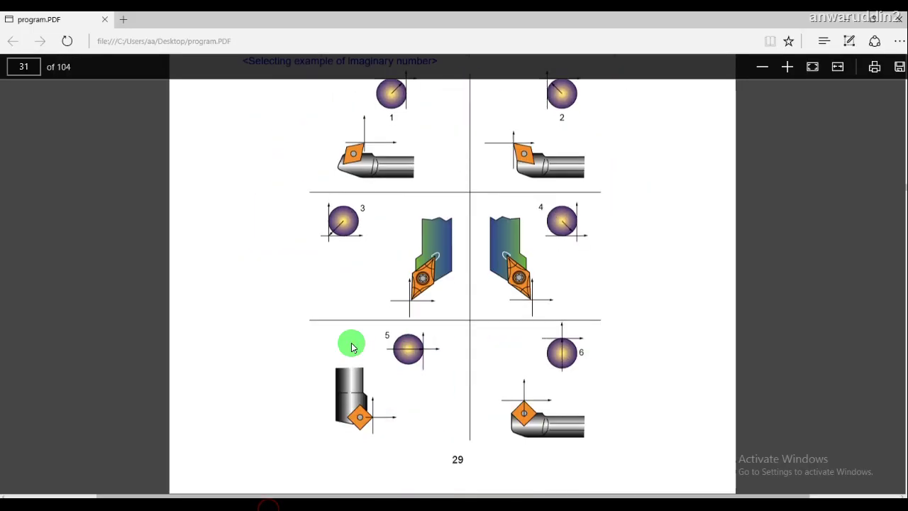
{"action": "scroll", "coordinate": [350, 345], "scroll_direction": "up", "scroll_amount": 3}
{"action": "scroll", "coordinate": [355, 345], "scroll_direction": "down", "scroll_amount": 4}
{"action": "scroll", "coordinate": [450, 285], "scroll_direction": "up", "scroll_amount": 2}
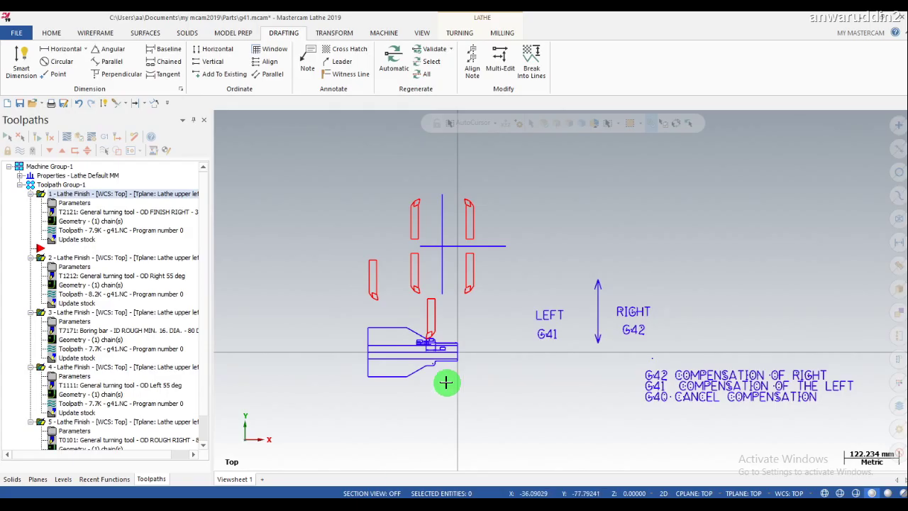
{"action": "scroll", "coordinate": [461, 365], "scroll_direction": "down", "scroll_amount": 1}
{"action": "scroll", "coordinate": [465, 367], "scroll_direction": "down", "scroll_amount": 1}
{"action": "scroll", "coordinate": [467, 362], "scroll_direction": "up", "scroll_amount": 2}
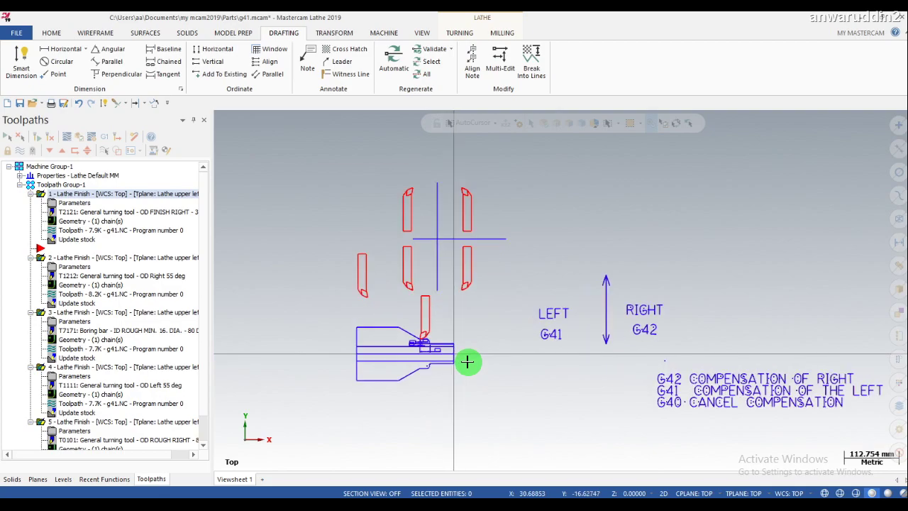
{"action": "scroll", "coordinate": [355, 340], "scroll_direction": "up", "scroll_amount": 1}
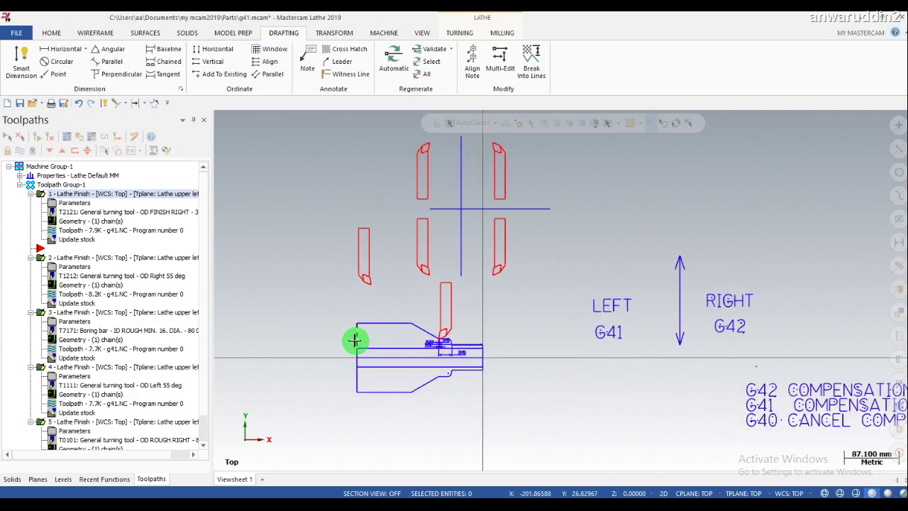
{"action": "scroll", "coordinate": [445, 347], "scroll_direction": "up", "scroll_amount": 1}
{"action": "scroll", "coordinate": [440, 340], "scroll_direction": "up", "scroll_amount": 2}
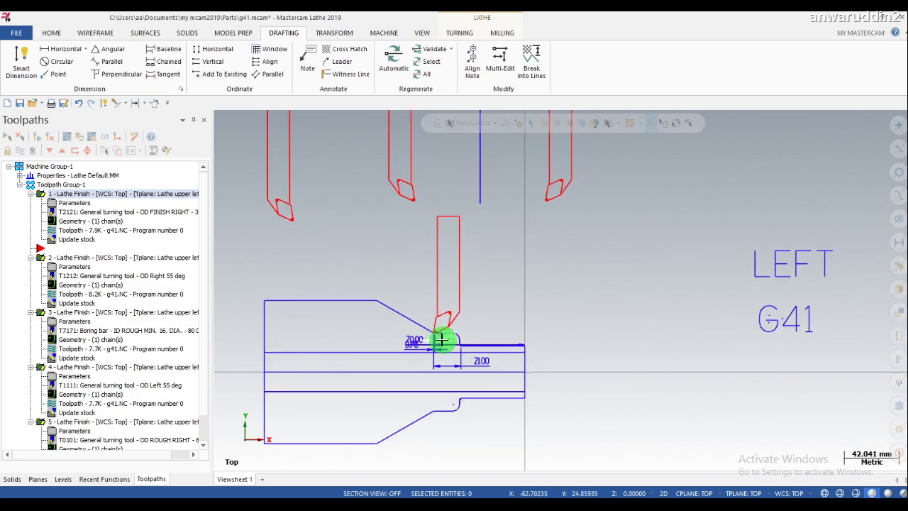
{"action": "scroll", "coordinate": [441, 341], "scroll_direction": "down", "scroll_amount": 1}
{"action": "scroll", "coordinate": [445, 344], "scroll_direction": "down", "scroll_amount": 1}
{"action": "scroll", "coordinate": [451, 342], "scroll_direction": "up", "scroll_amount": 1}
{"action": "scroll", "coordinate": [457, 339], "scroll_direction": "up", "scroll_amount": 1}
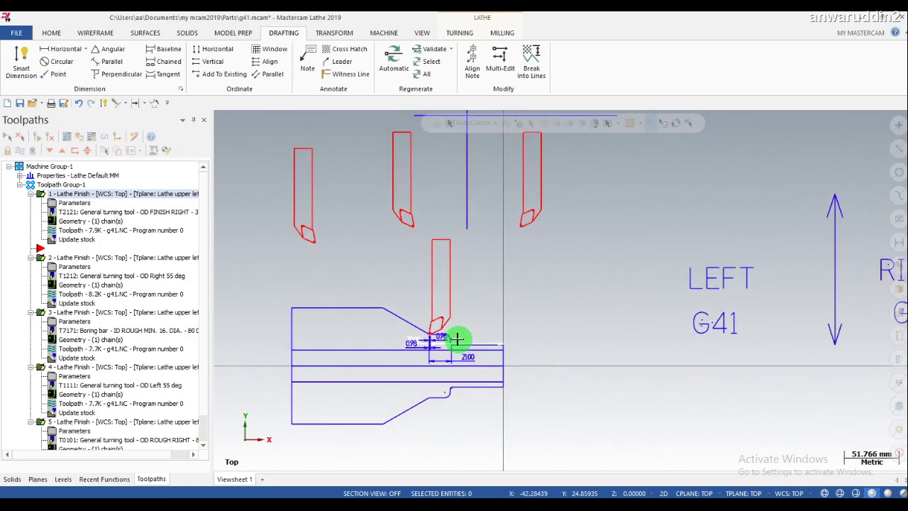
{"action": "scroll", "coordinate": [457, 340], "scroll_direction": "down", "scroll_amount": 1}
{"action": "scroll", "coordinate": [454, 342], "scroll_direction": "down", "scroll_amount": 1}
{"action": "scroll", "coordinate": [497, 333], "scroll_direction": "down", "scroll_amount": 1}
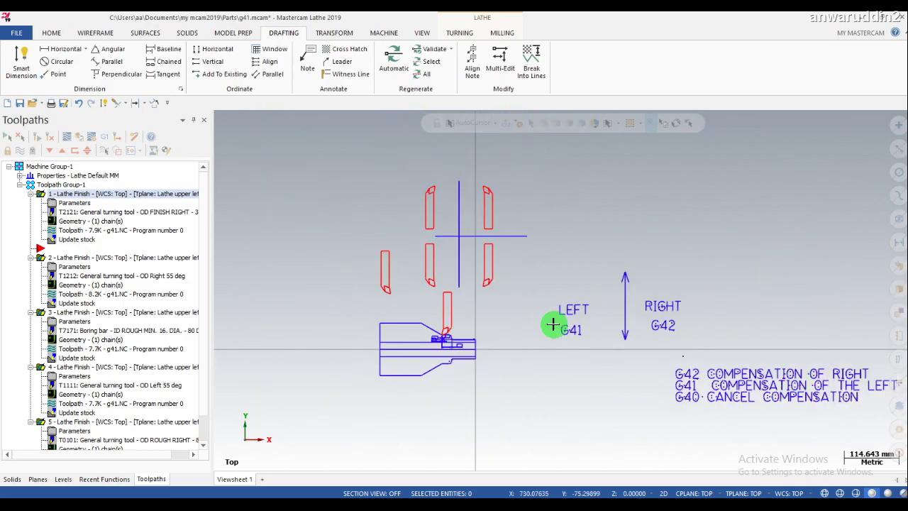
{"action": "scroll", "coordinate": [553, 324], "scroll_direction": "down", "scroll_amount": 1}
{"action": "scroll", "coordinate": [788, 376], "scroll_direction": "up", "scroll_amount": 1}
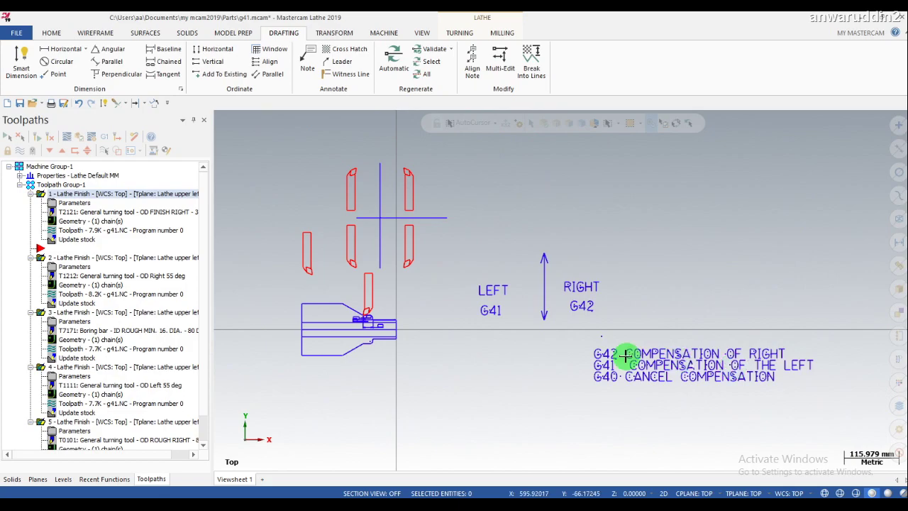
{"action": "scroll", "coordinate": [634, 363], "scroll_direction": "up", "scroll_amount": 1}
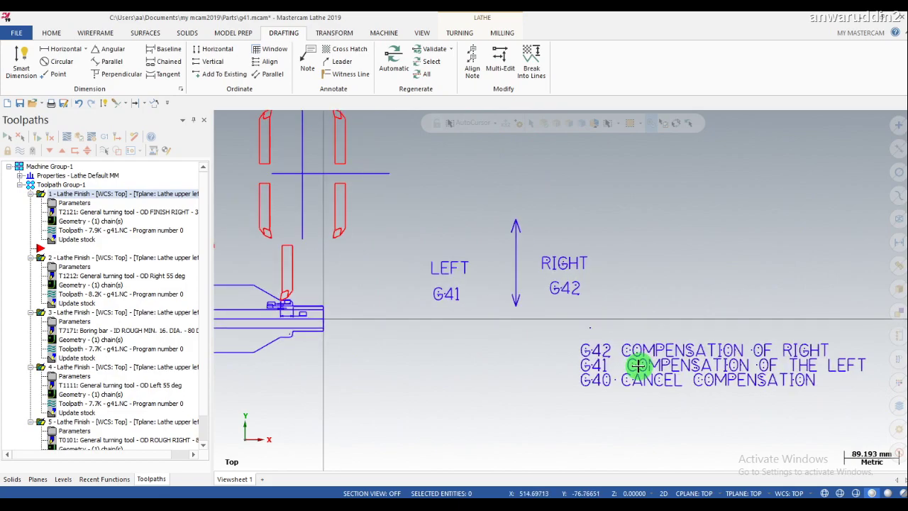
{"action": "scroll", "coordinate": [701, 389], "scroll_direction": "down", "scroll_amount": 1}
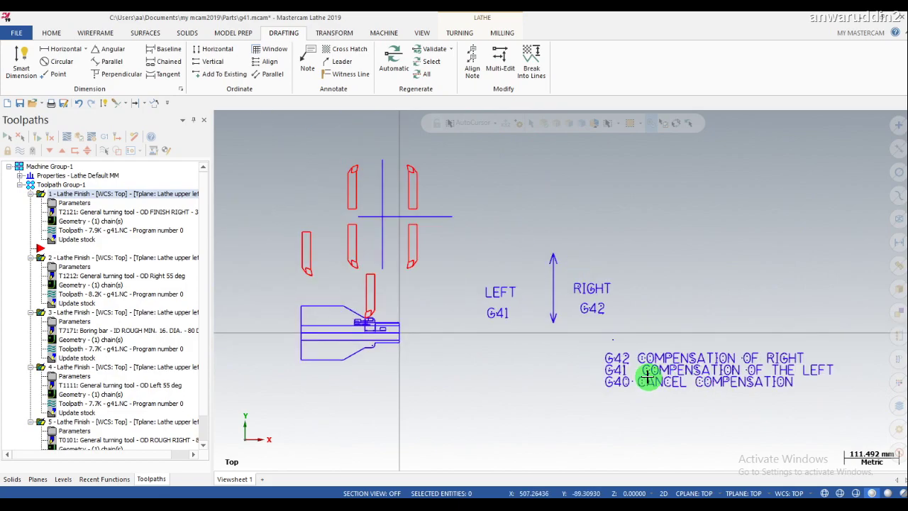
{"action": "scroll", "coordinate": [594, 314], "scroll_direction": "up", "scroll_amount": 1}
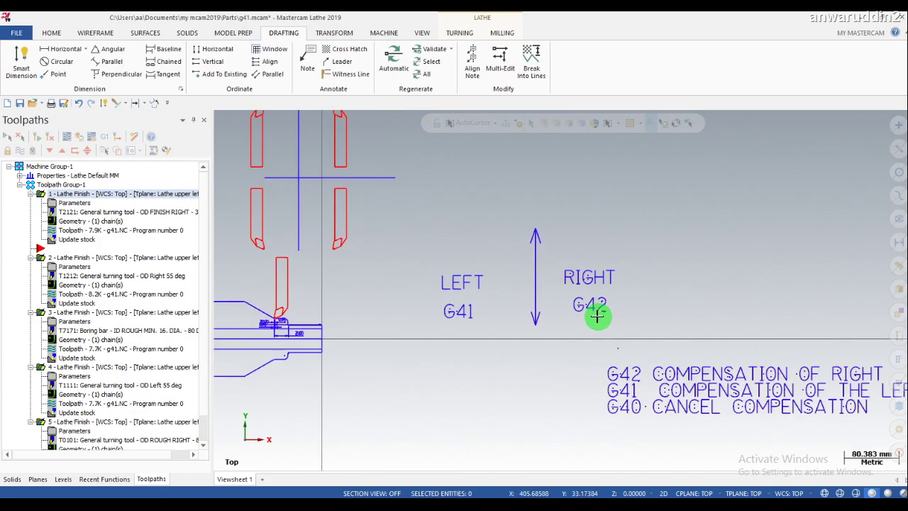
{"action": "scroll", "coordinate": [594, 317], "scroll_direction": "up", "scroll_amount": 1}
{"action": "scroll", "coordinate": [594, 318], "scroll_direction": "up", "scroll_amount": 1}
{"action": "scroll", "coordinate": [639, 360], "scroll_direction": "down", "scroll_amount": 1}
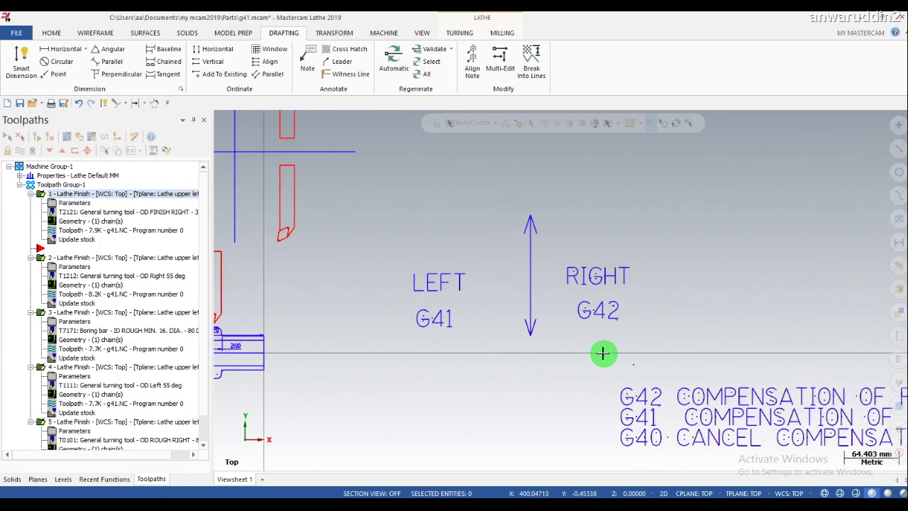